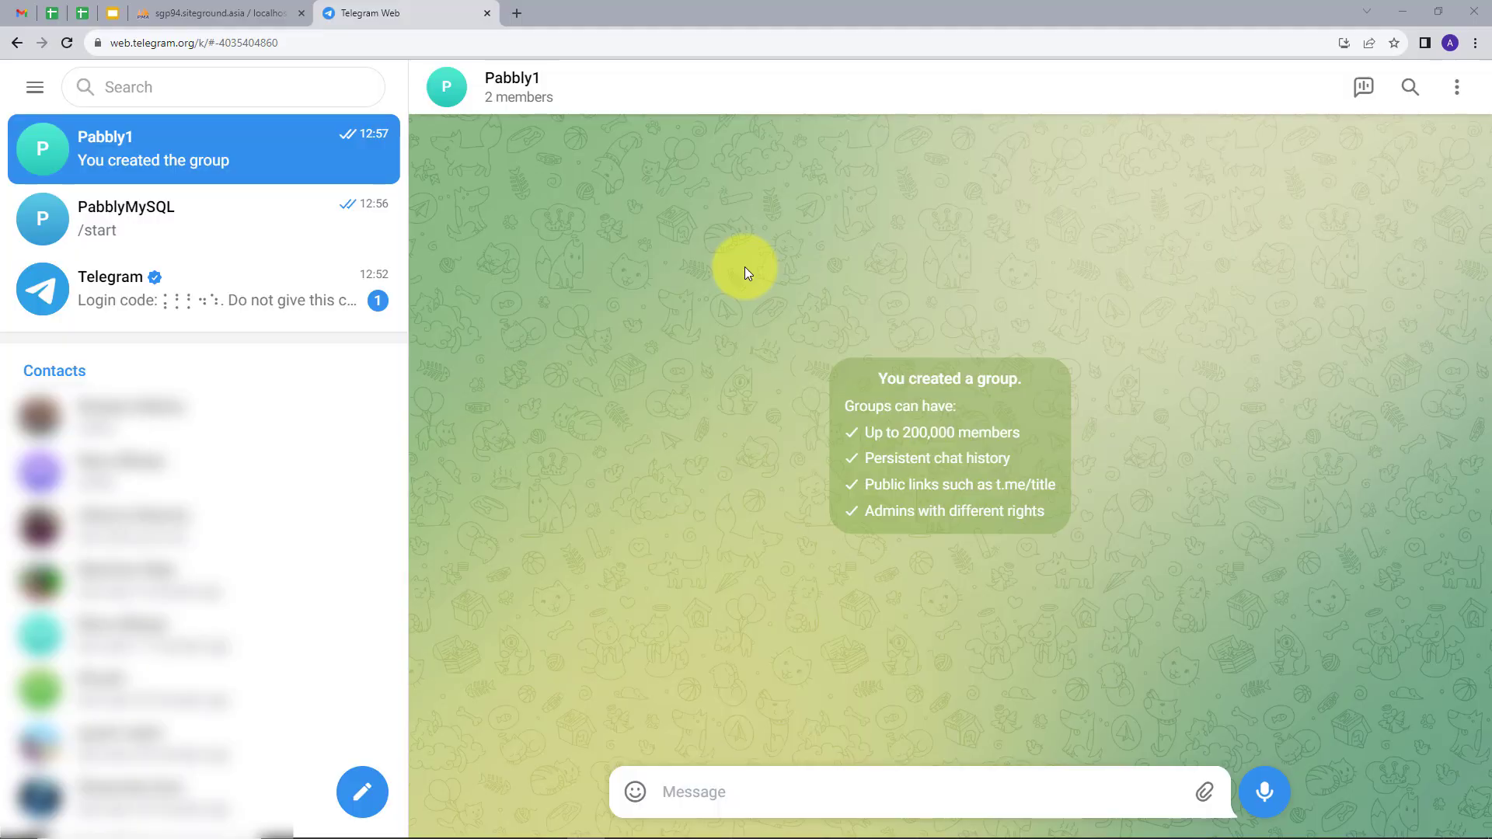
Check Telegram_messages' ChatID, FromID, Name and Message columns against the Pabbly1 group chat, then open a blank tab.
left_click(274, 6)
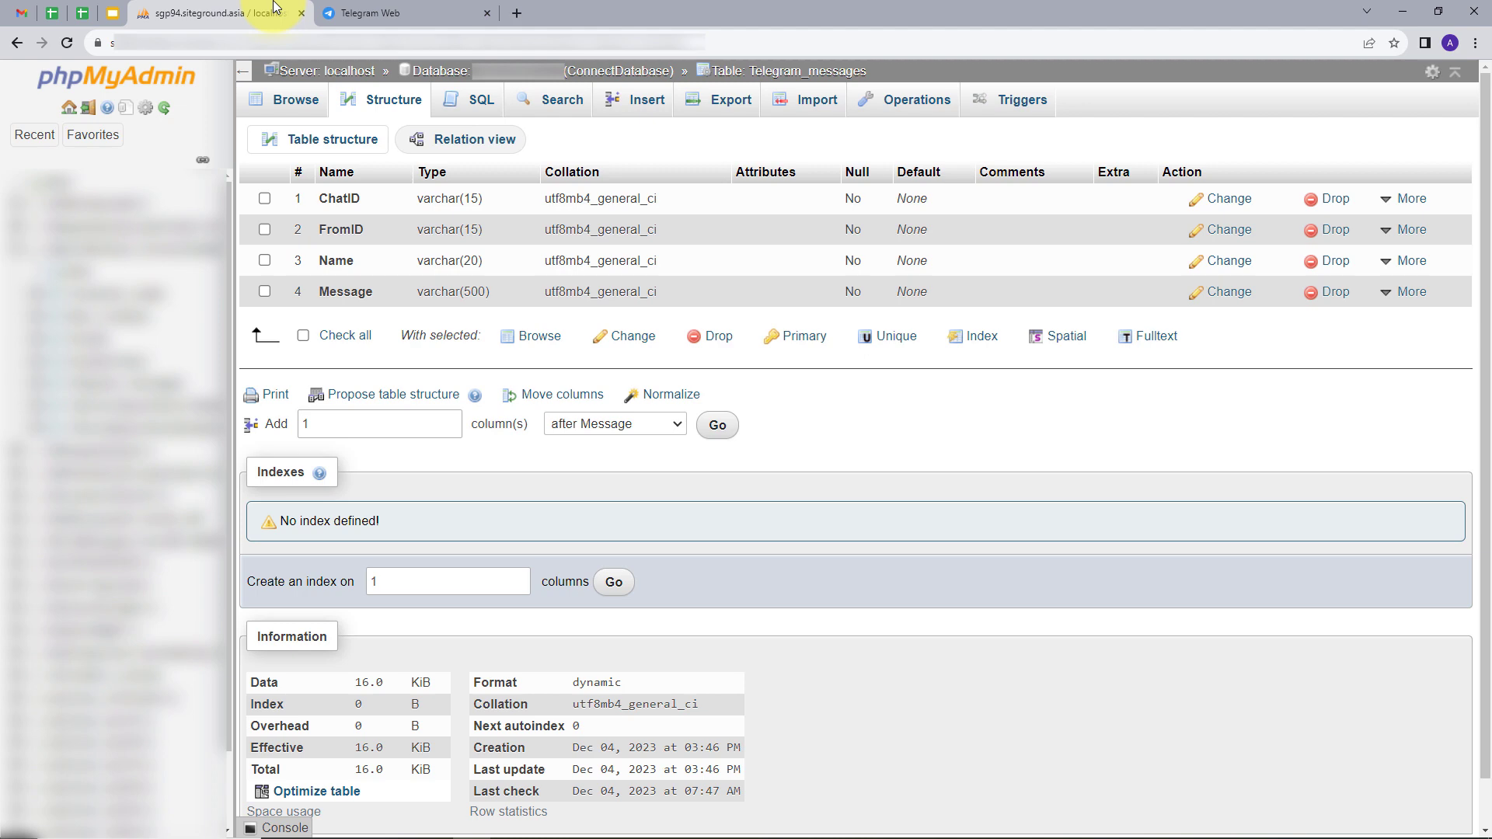
left_click(353, 6)
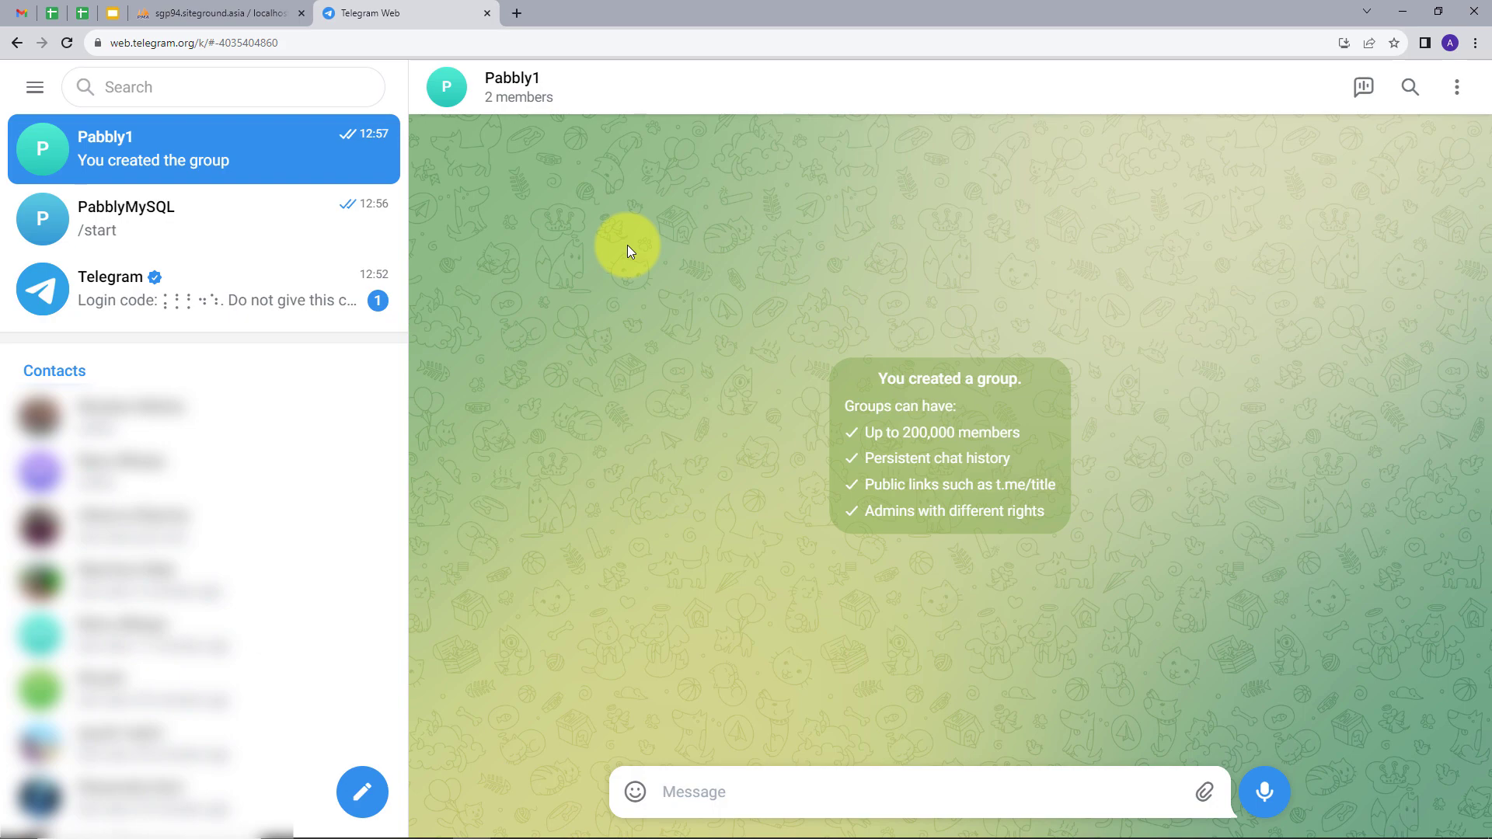
left_click(197, 9)
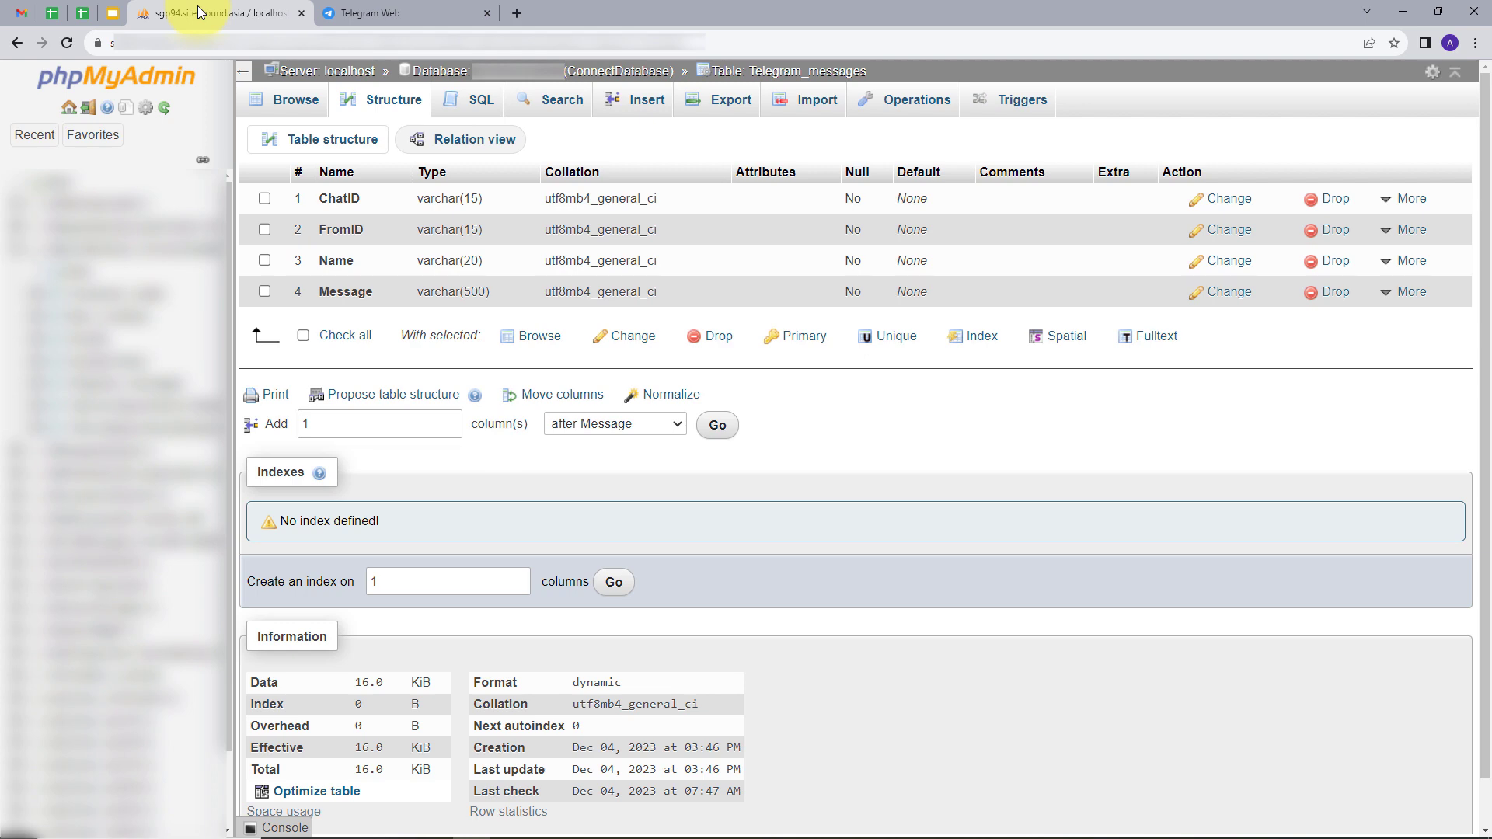
left_click(385, 9)
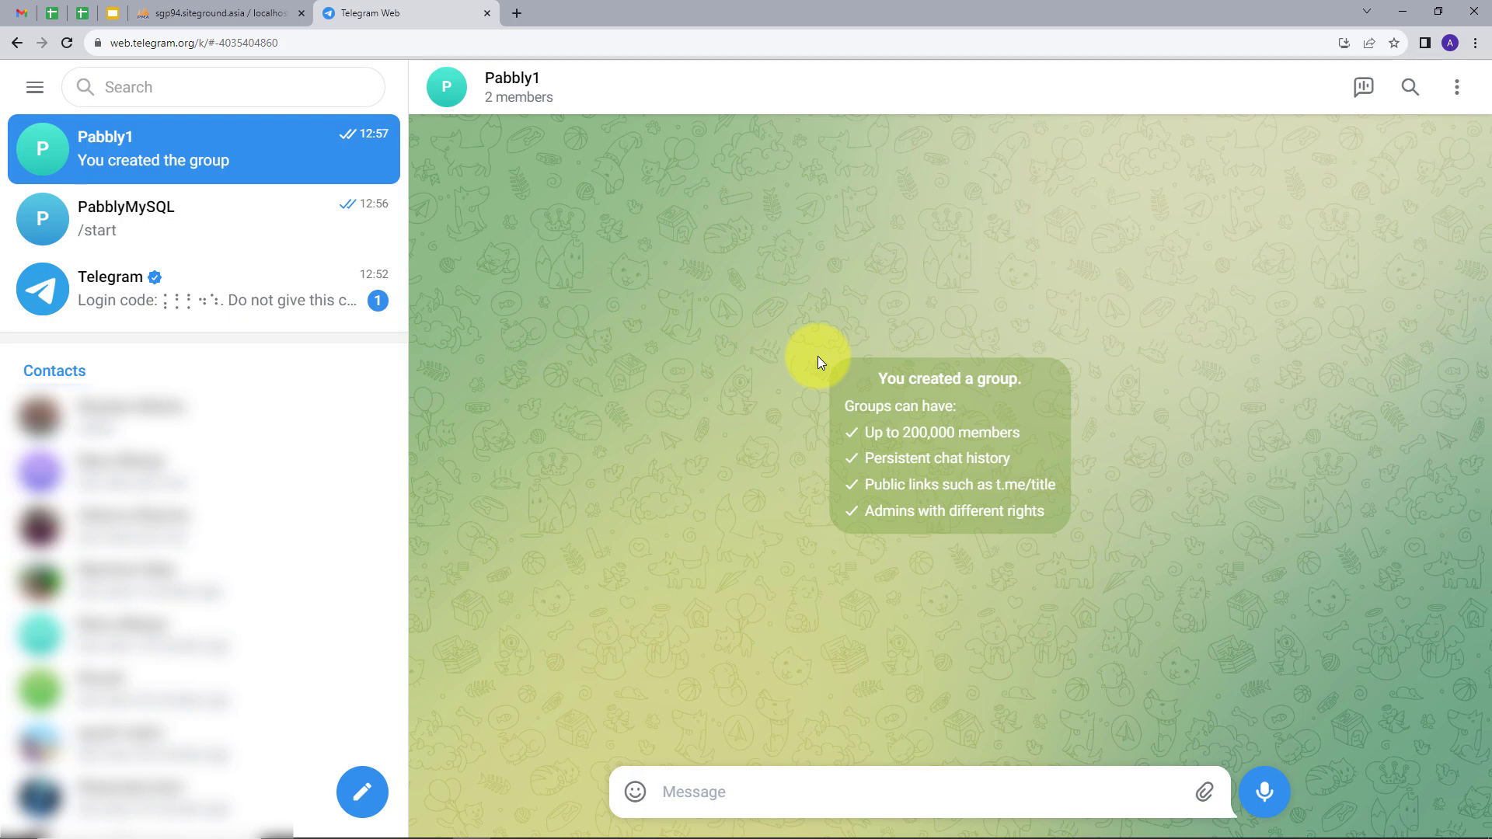
left_click(269, 17)
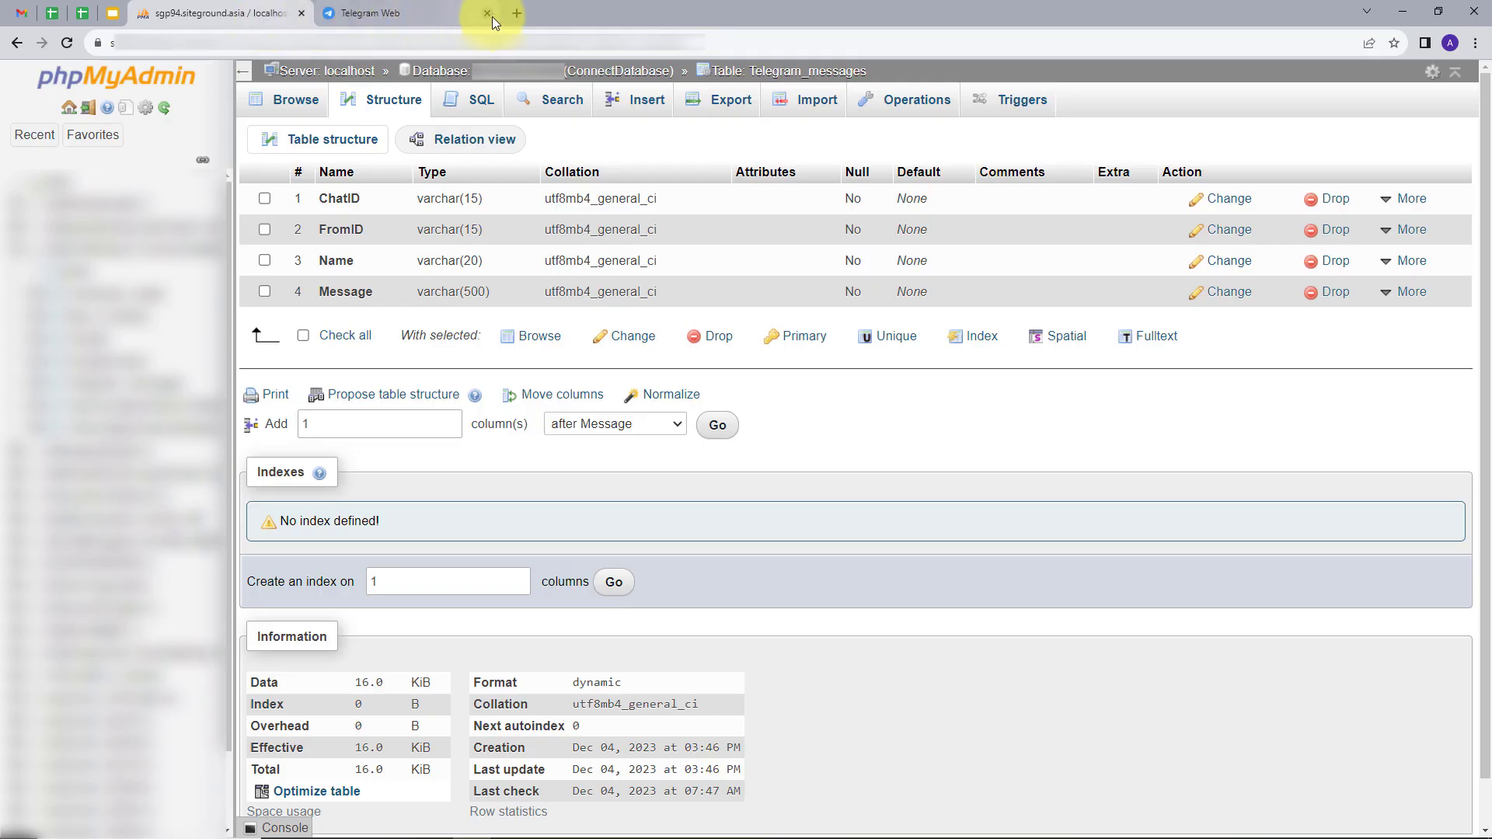
left_click(511, 8)
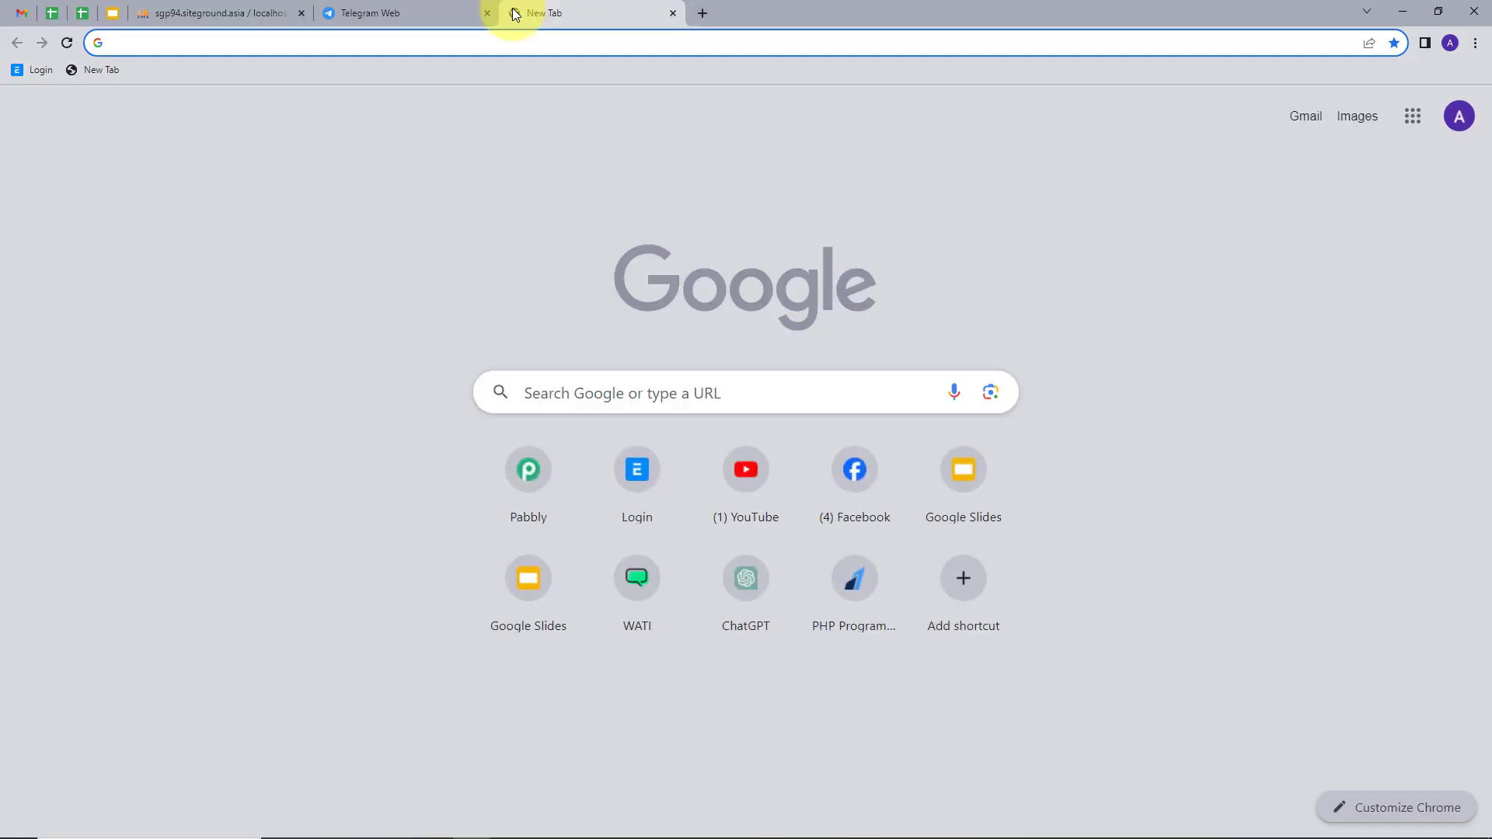
Load pabbly.com from the address bar and go to the Pabbly account sign-in.
type("pabbly.com")
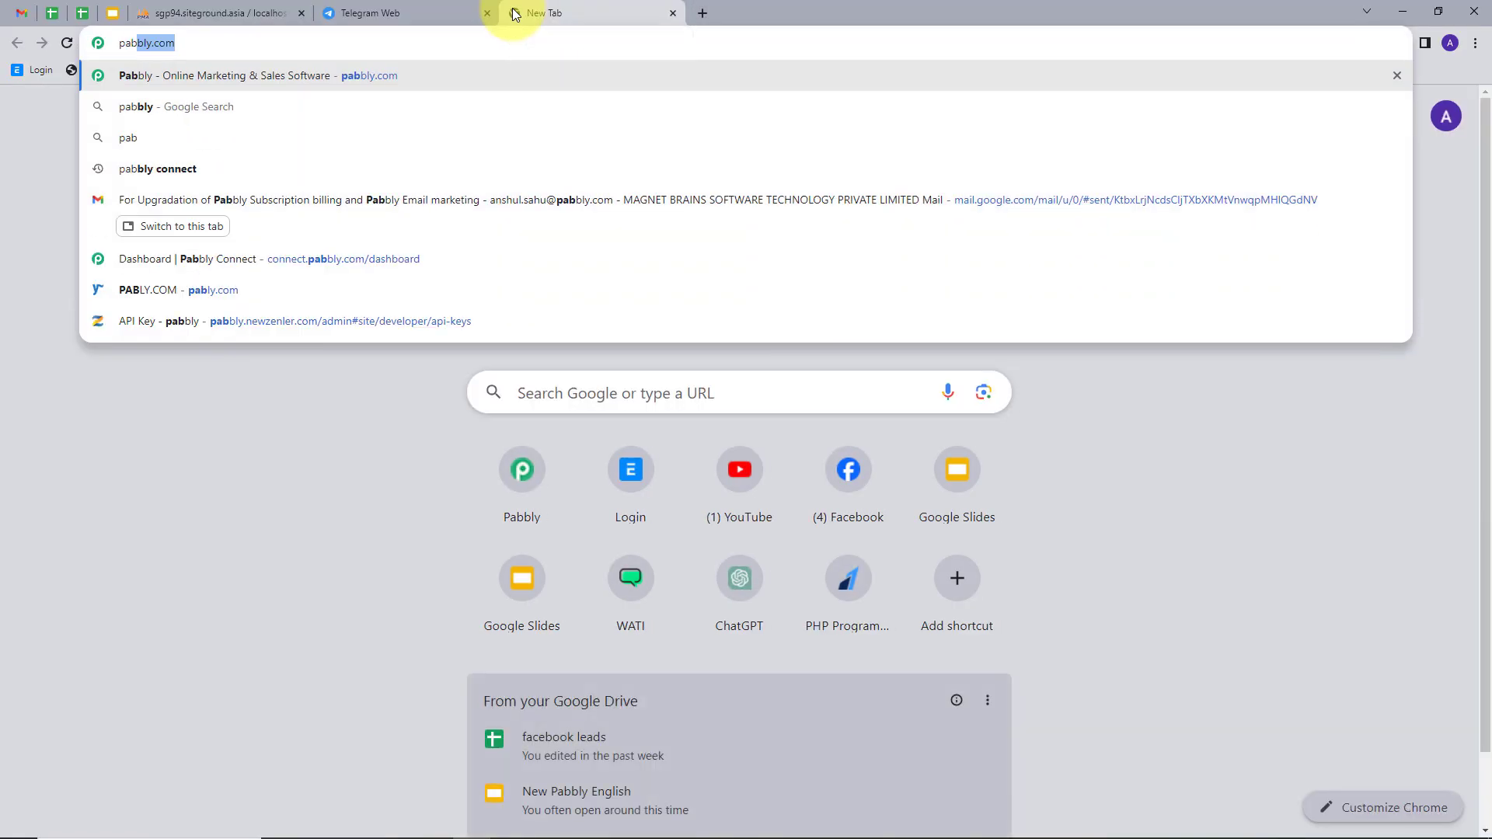
key("Return")
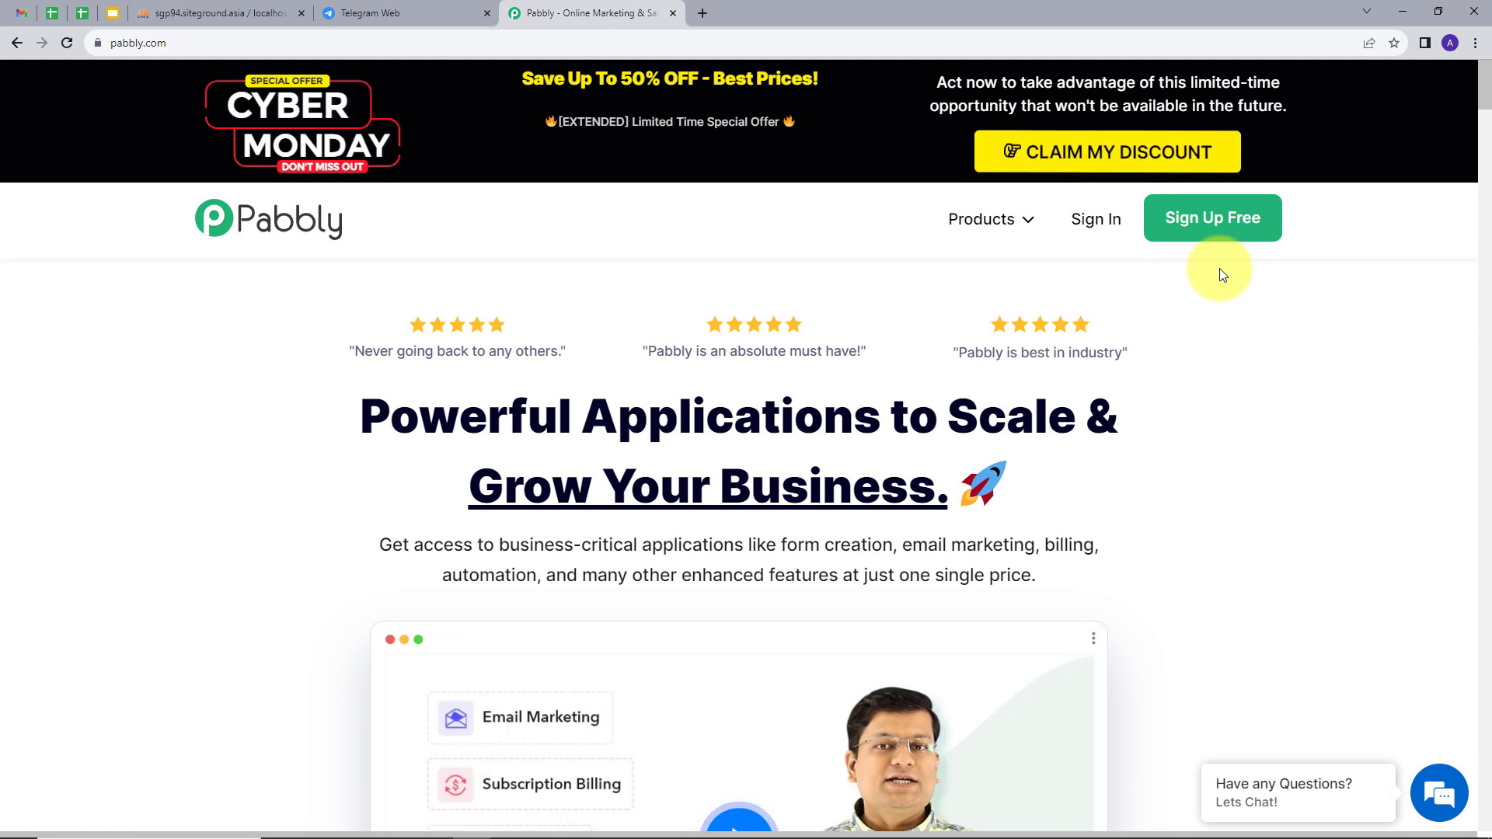
left_click(1117, 233)
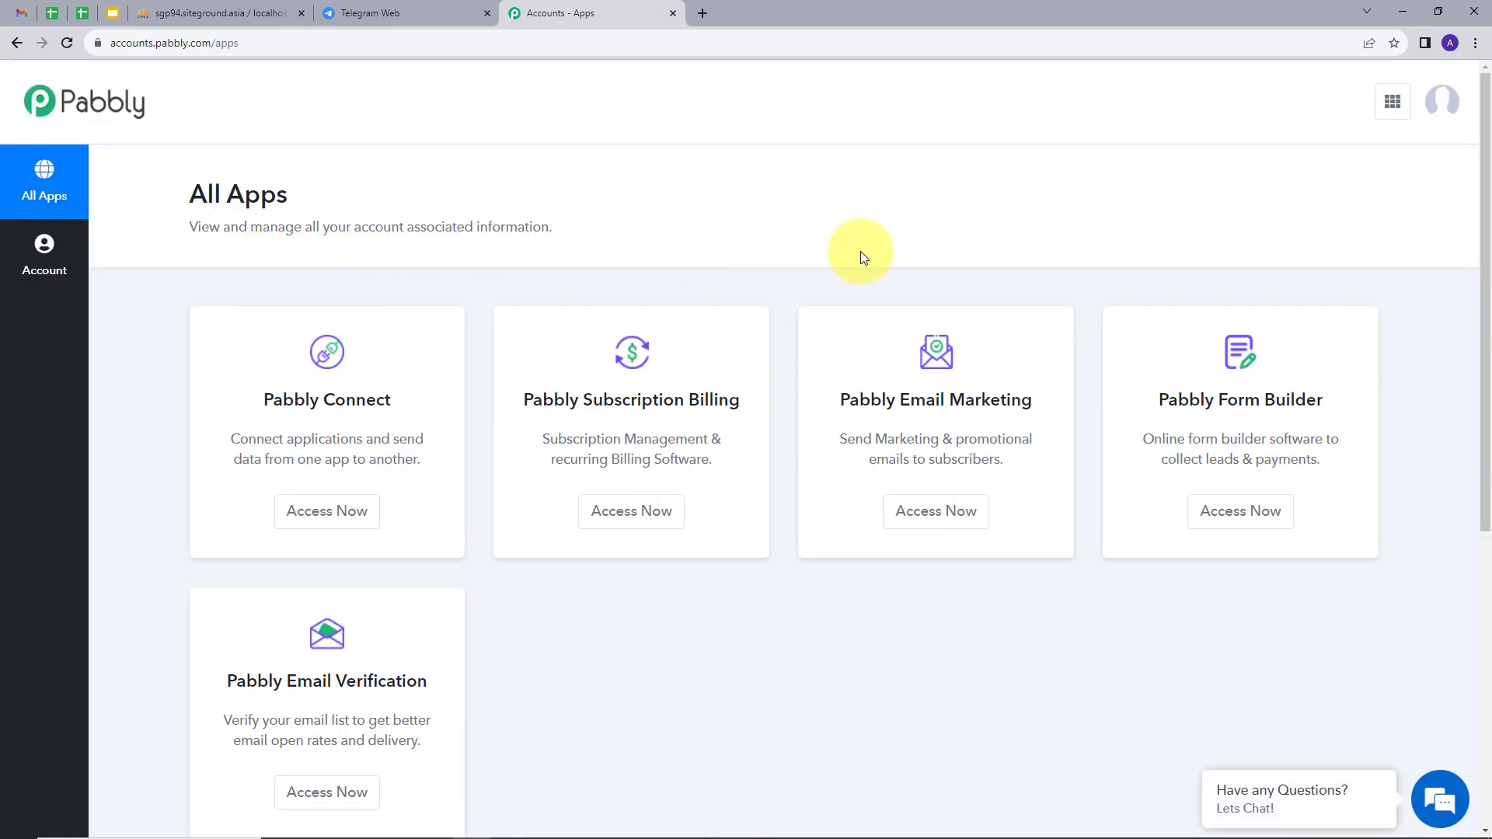
Open Pabbly Connect from the All Apps list to reach its empty Dashboard.
scroll(1132, 277, "down", 1)
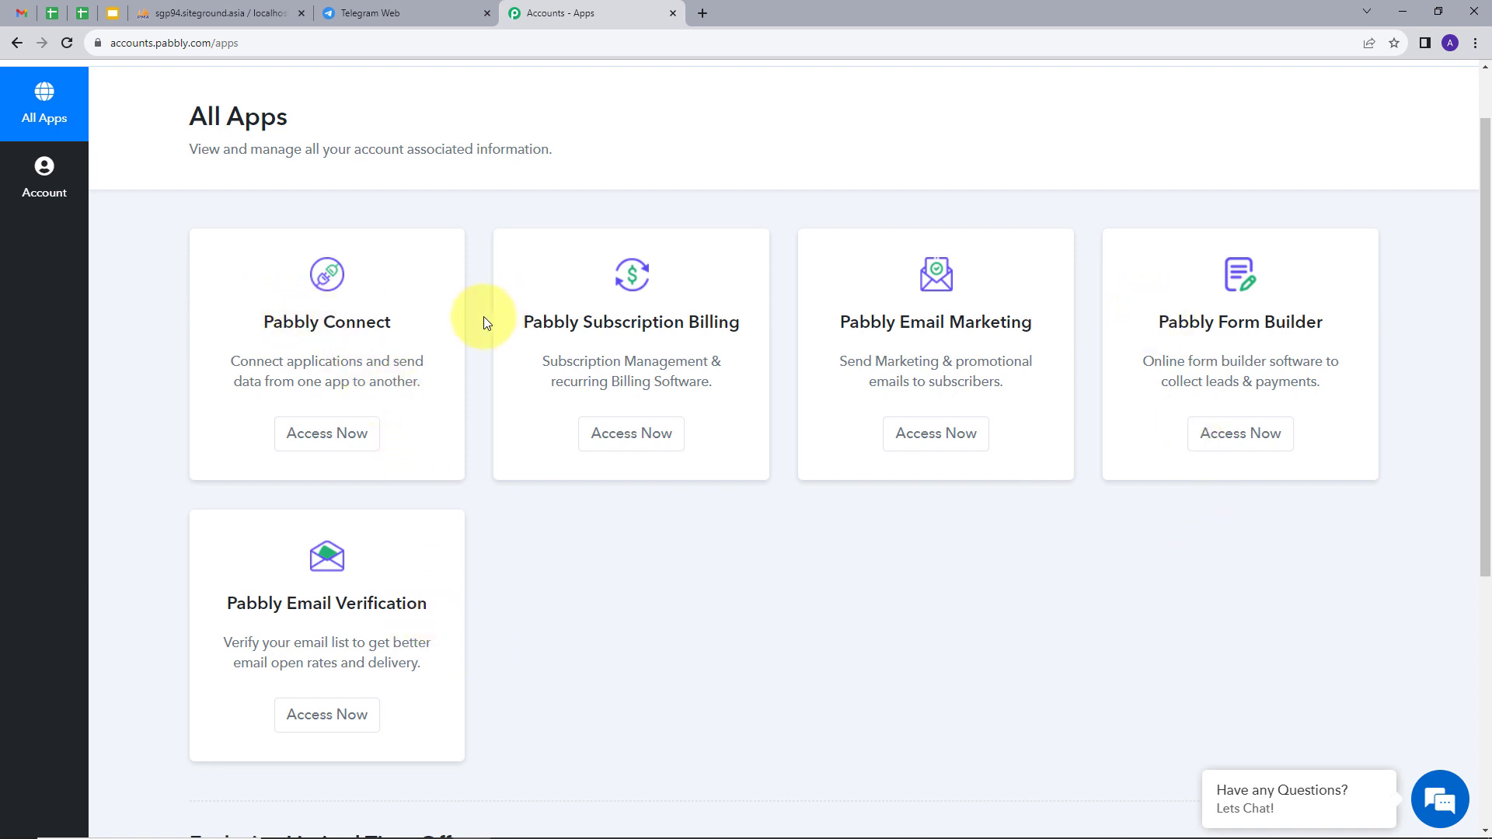
left_click(318, 445)
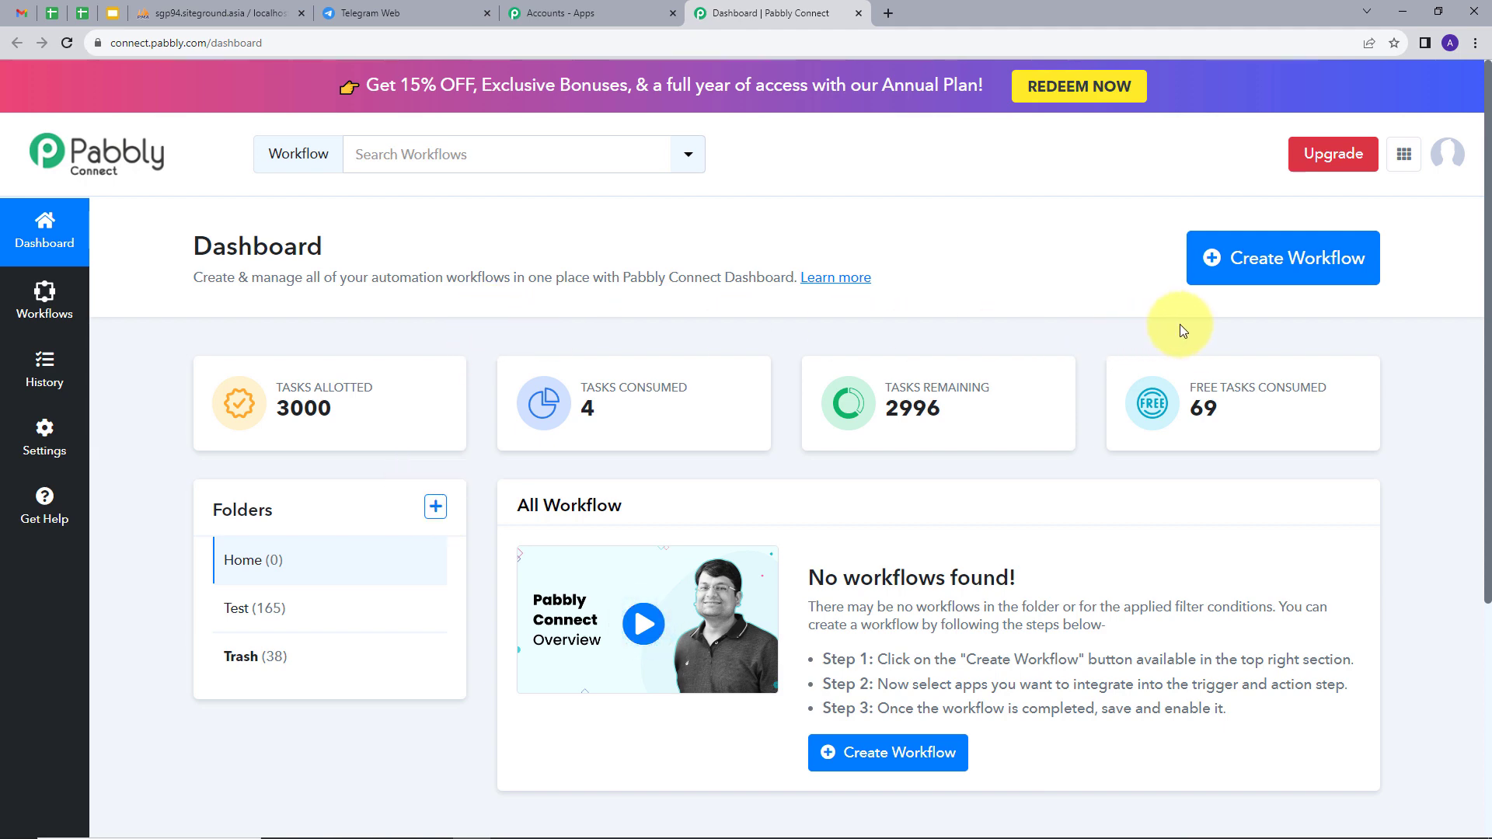
Create a workflow named 'Add Telegram Message in MySql' in the Home folder.
left_click(1241, 267)
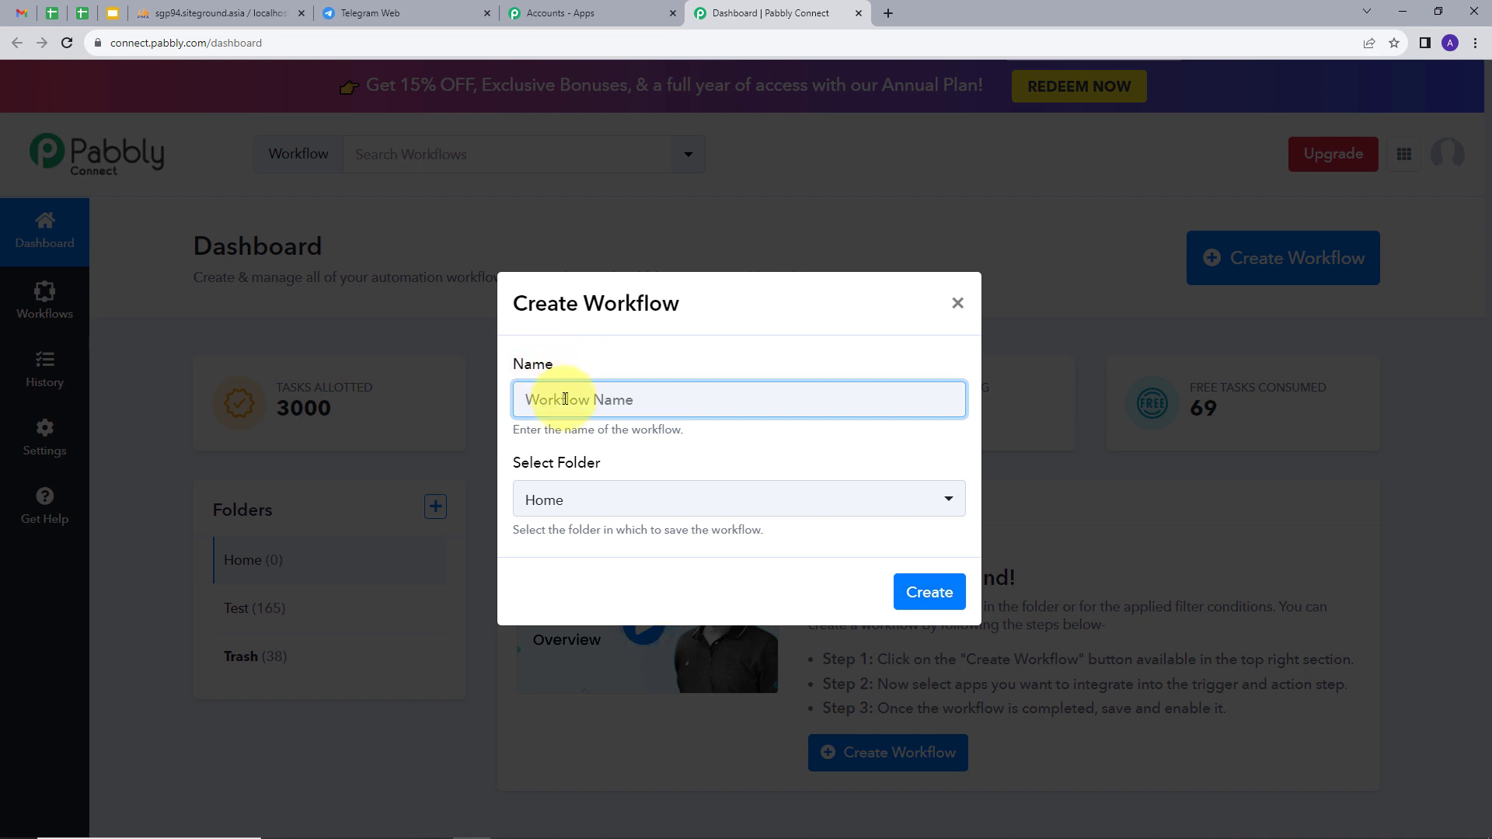
type("Add Telegram Message in MySql")
left_click(586, 356)
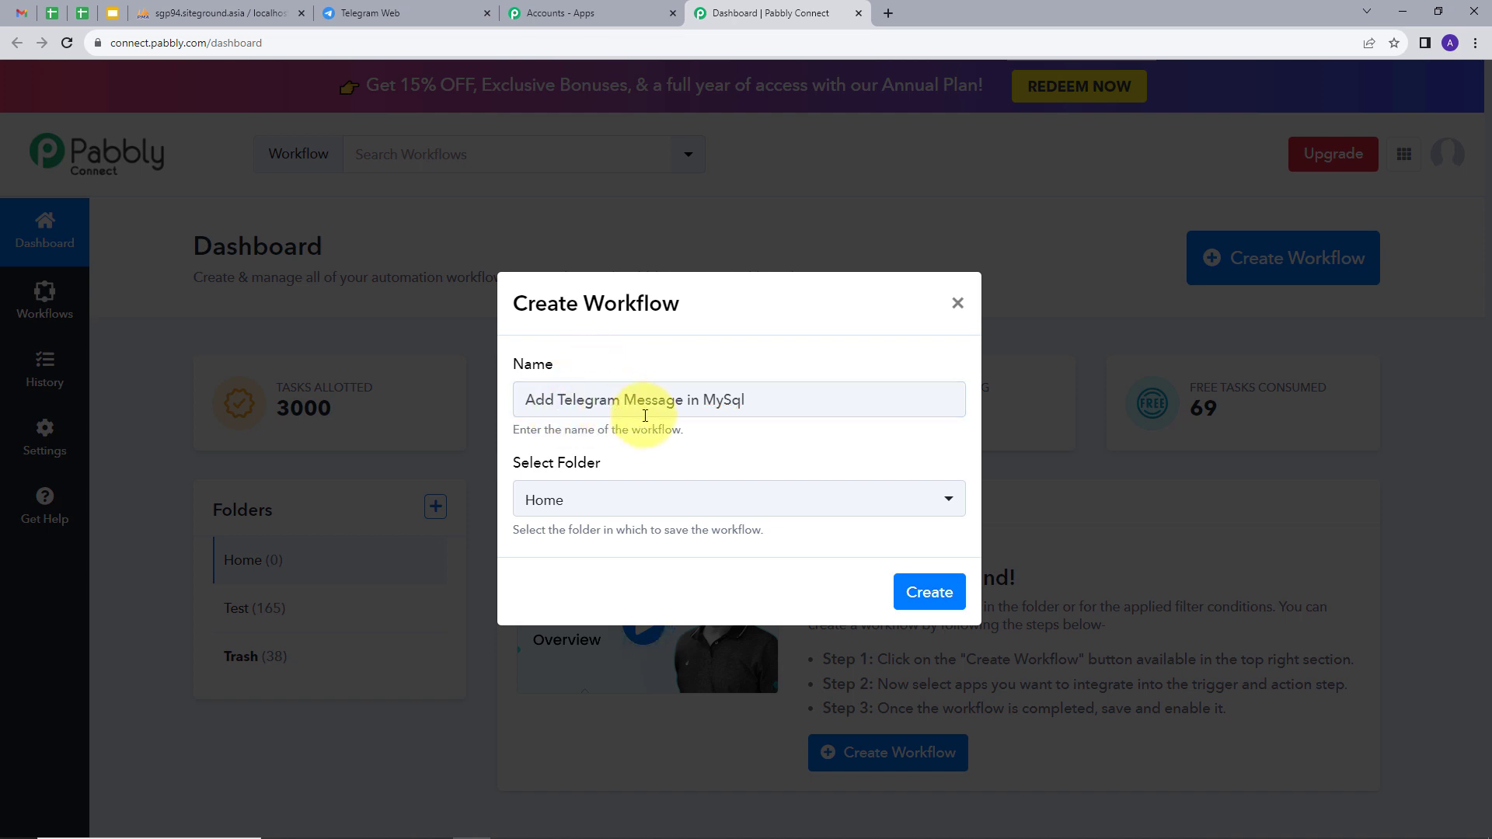
left_click(614, 500)
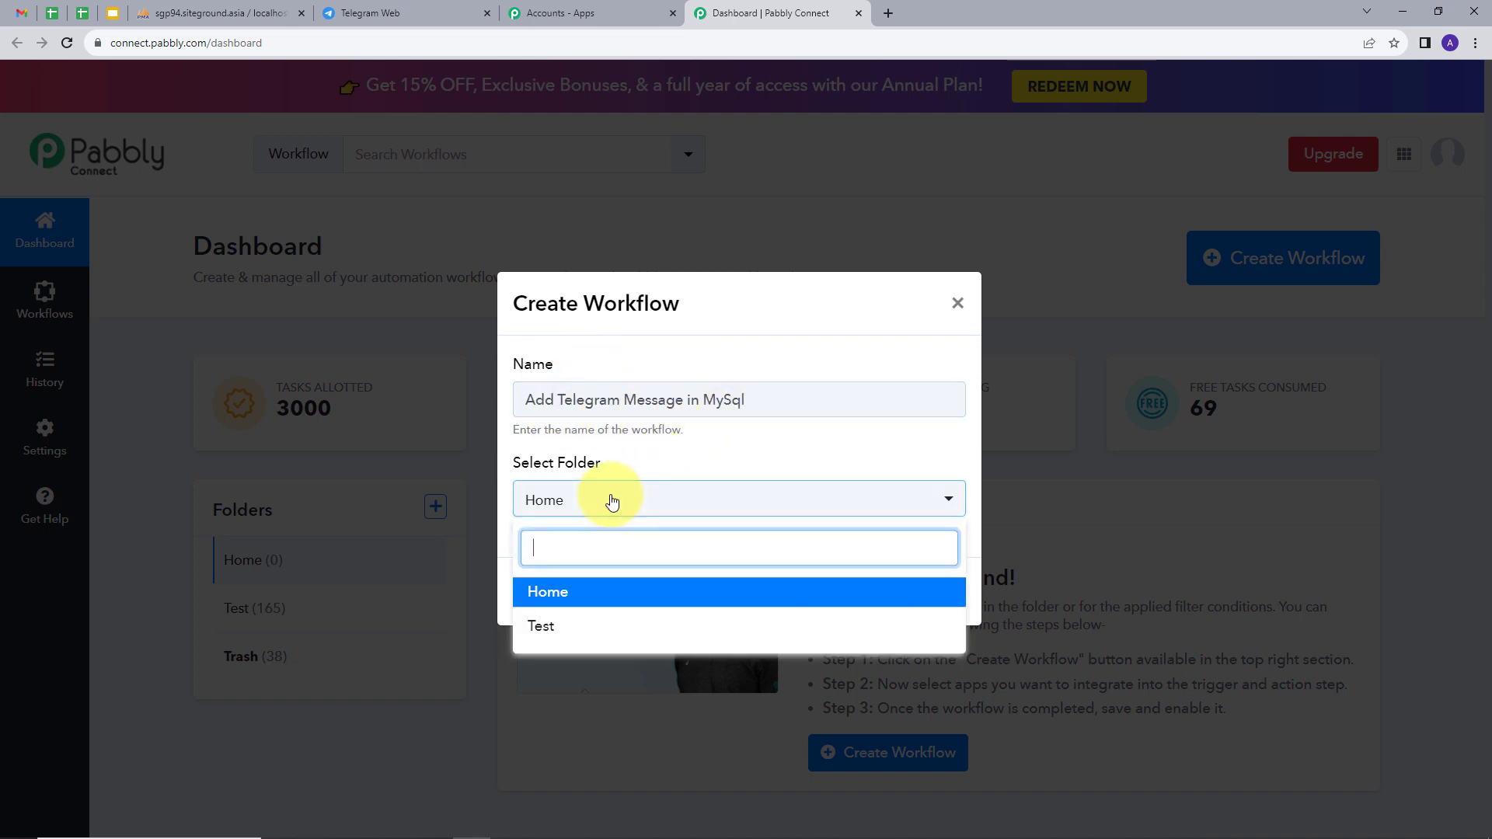
left_click(544, 597)
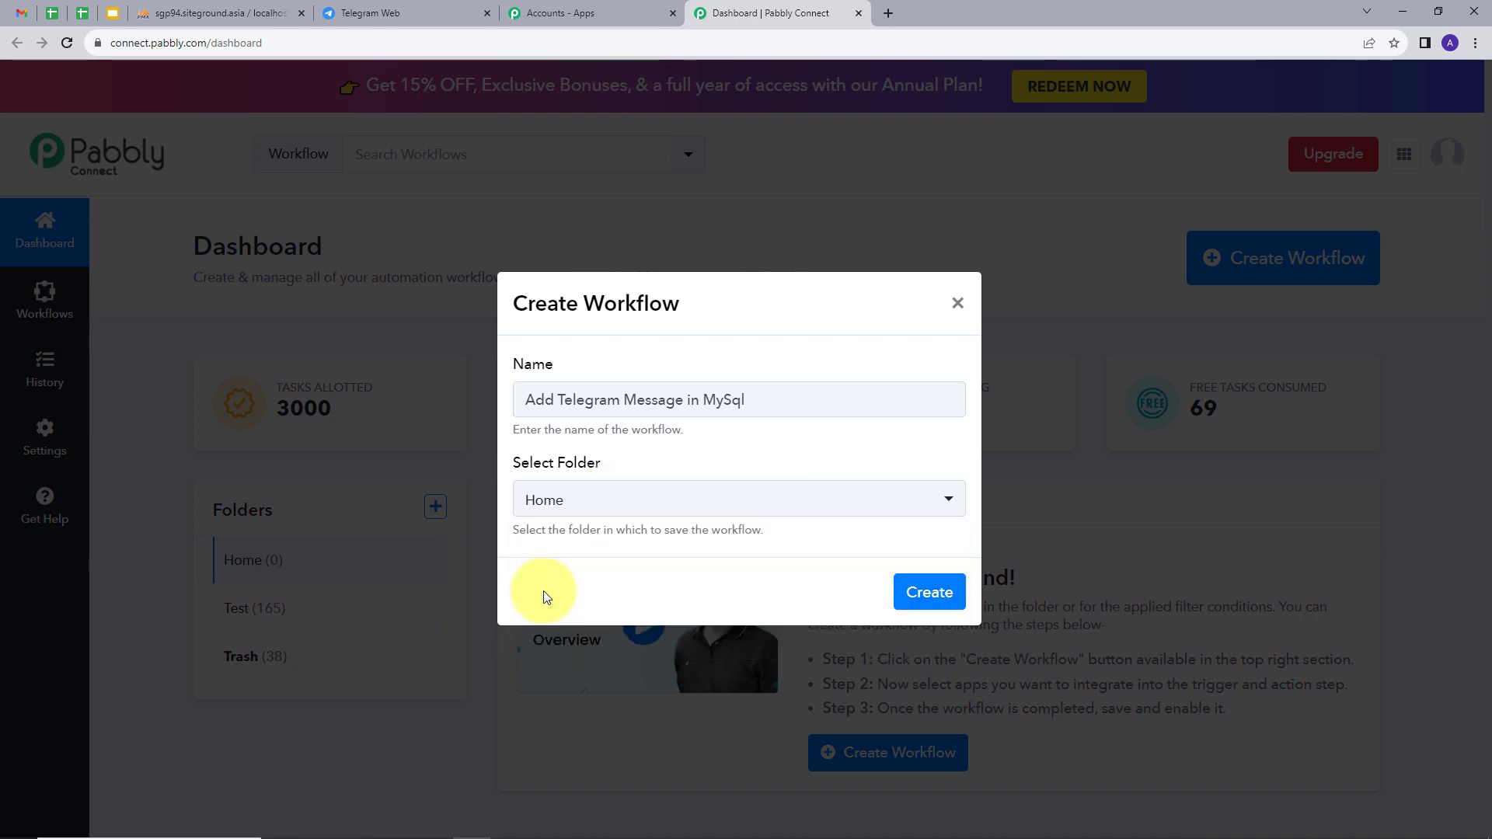
left_click(928, 596)
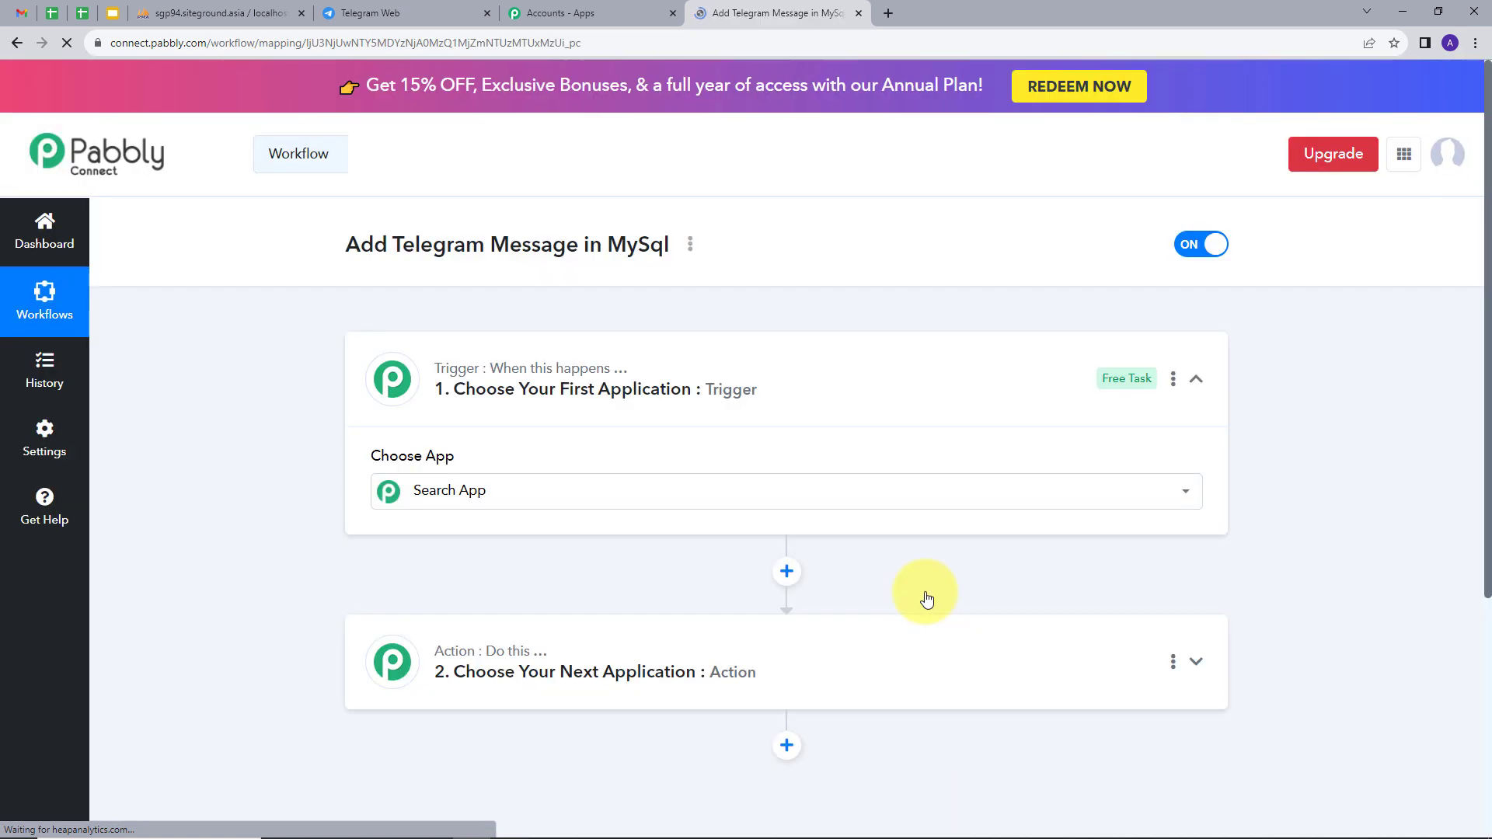
Search the trigger apps for 'Tele' and choose Telegram Bot.
scroll(281, 352, "down", 2)
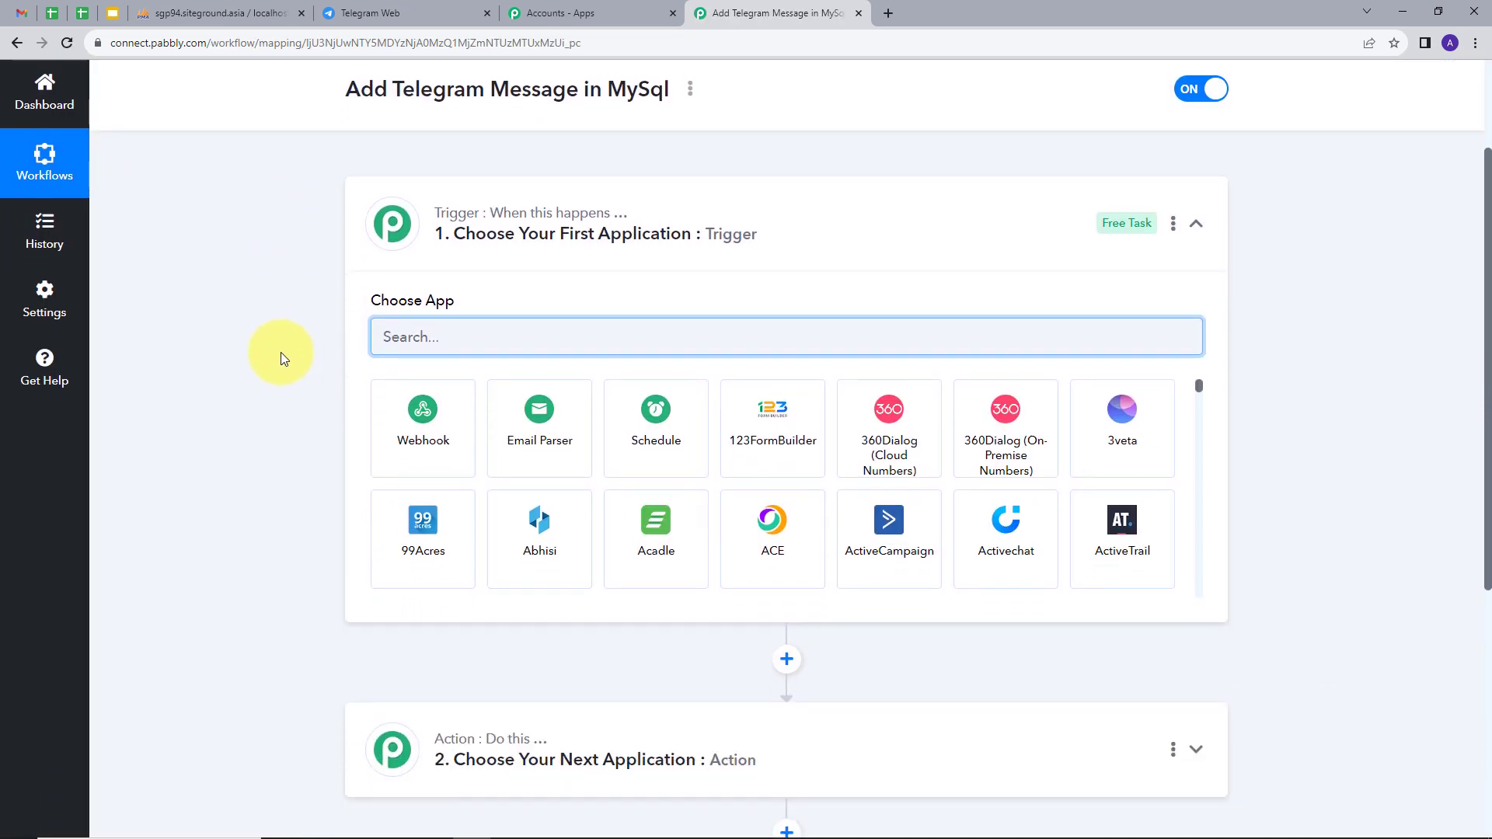
mouse_move(440, 760)
mouse_move(489, 220)
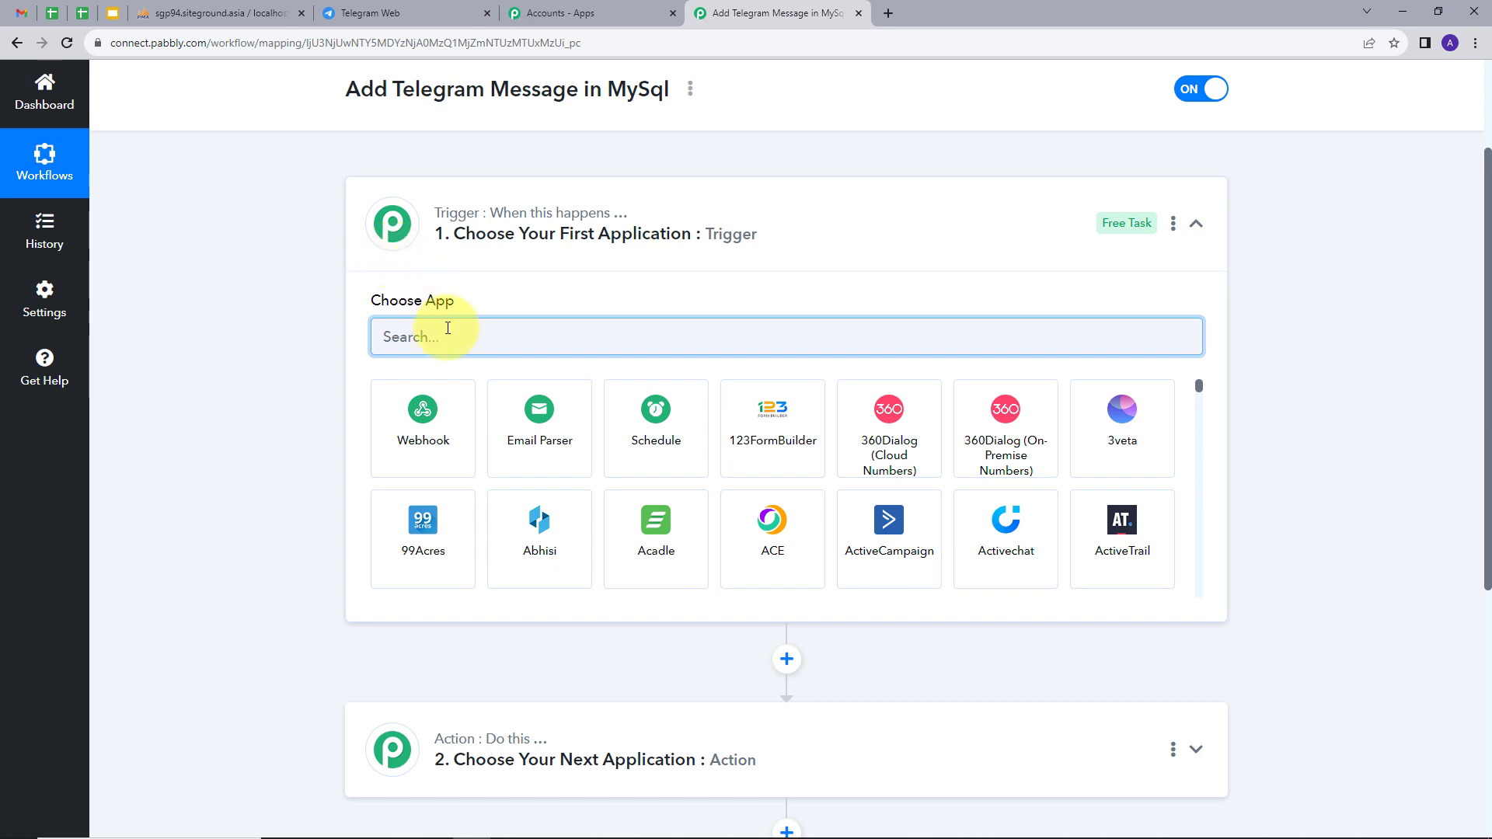
type("Tele")
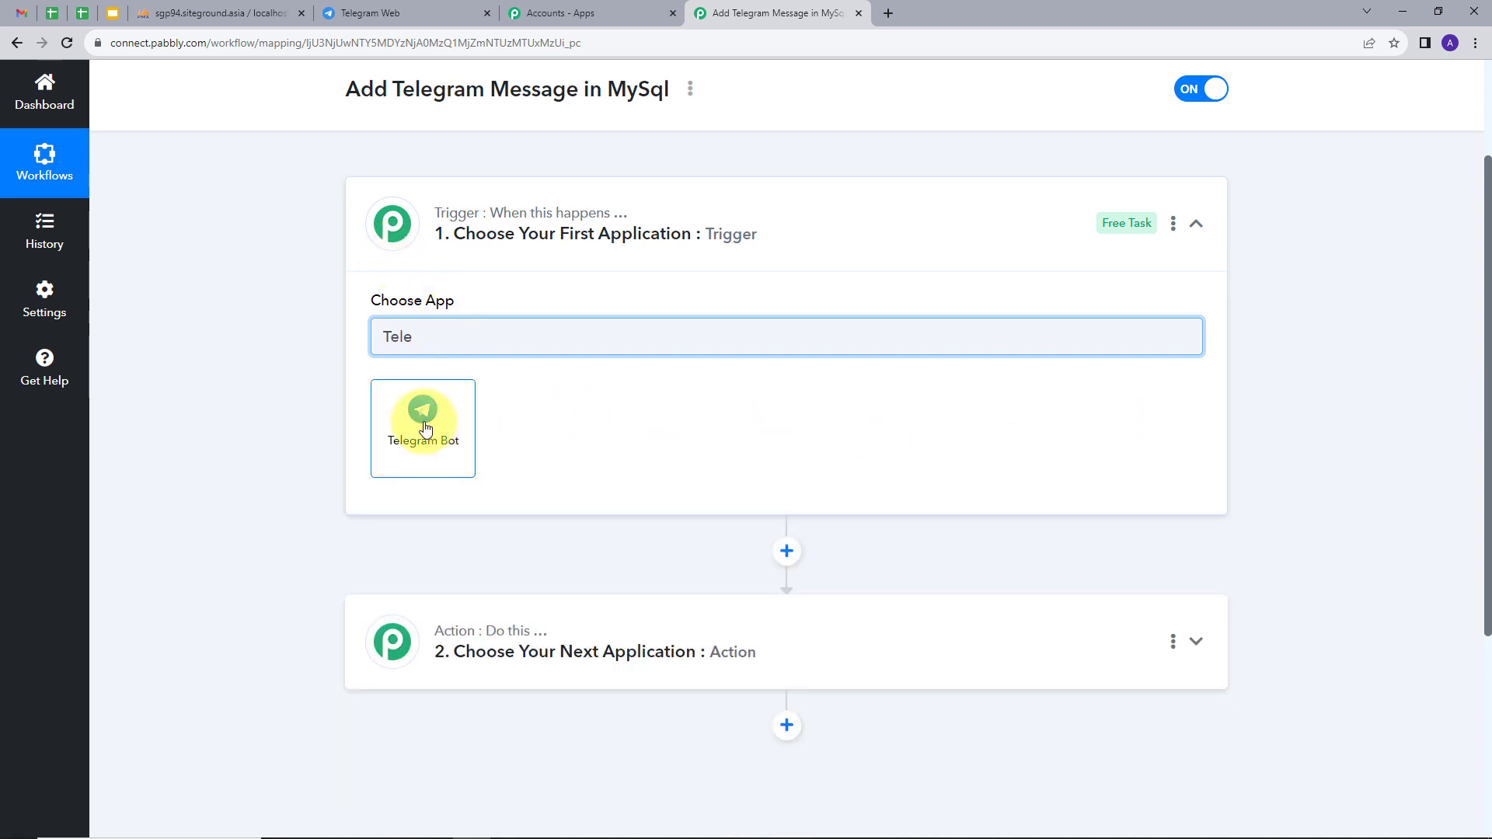
left_click(430, 429)
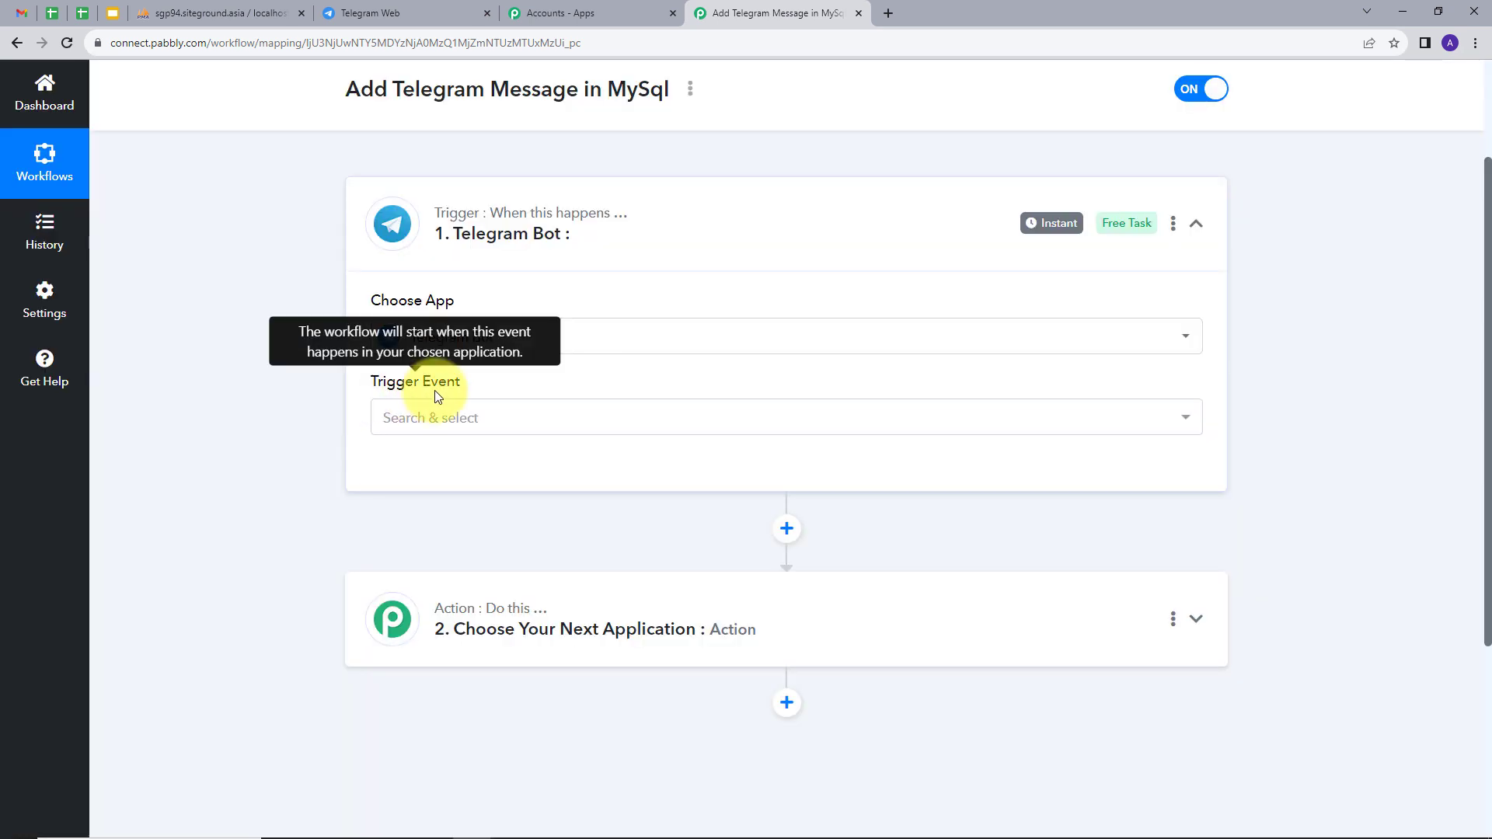
Set the trigger event to Set Webhook / Watch Updates and start adding a new bot connection.
left_click(620, 418)
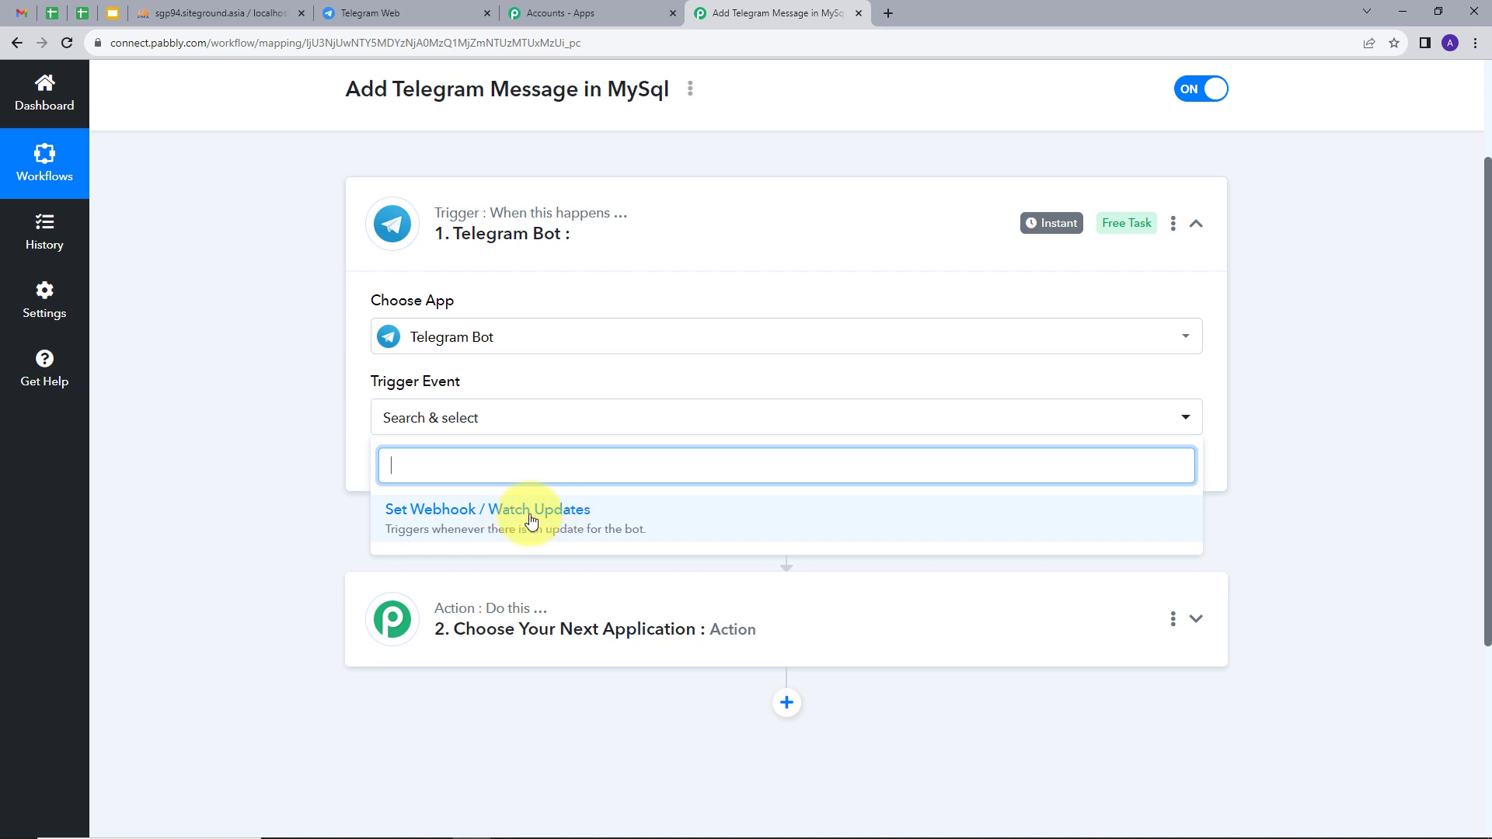
left_click(478, 518)
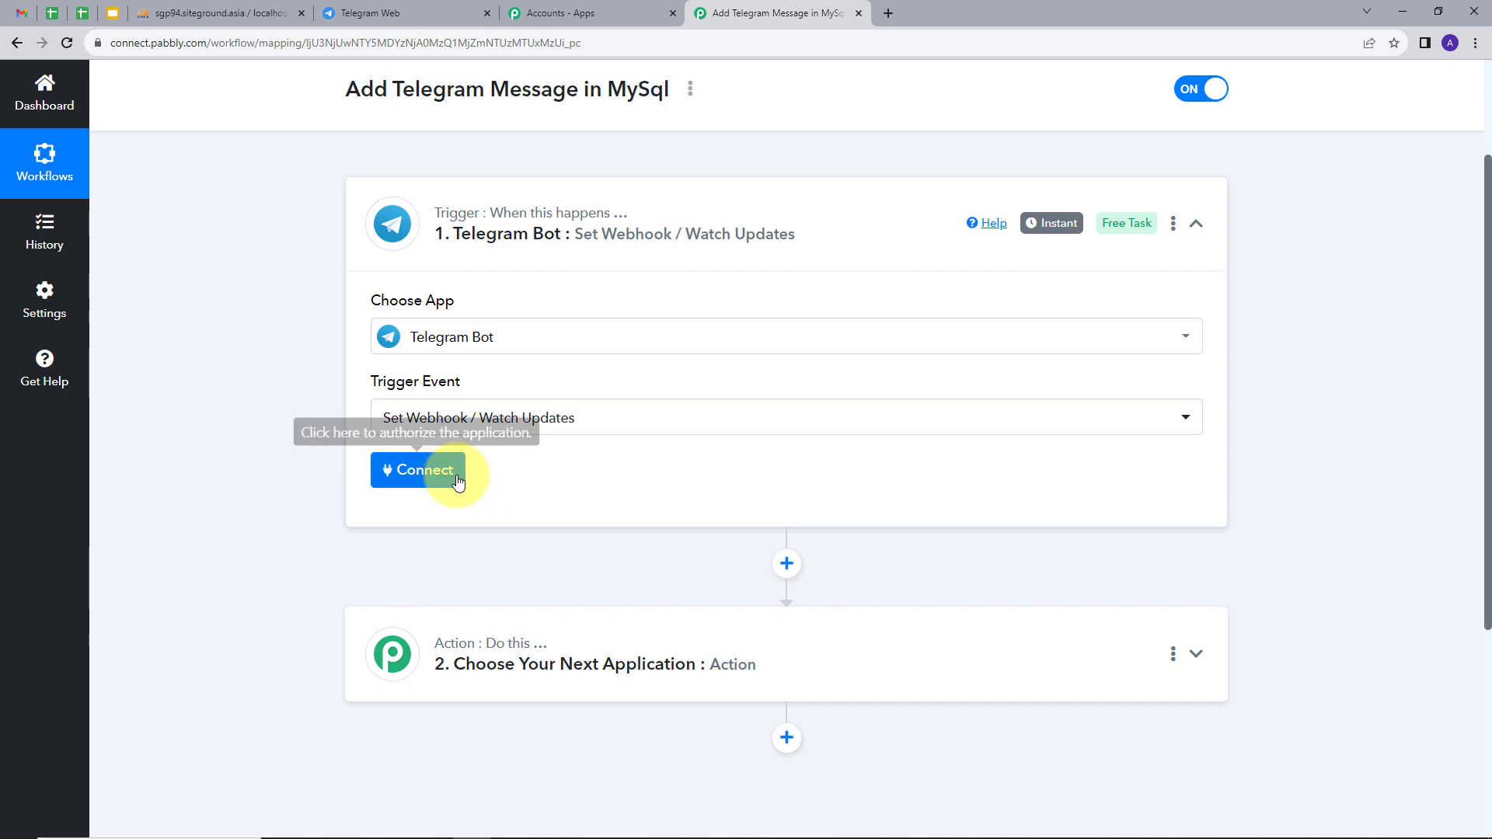
left_click(457, 481)
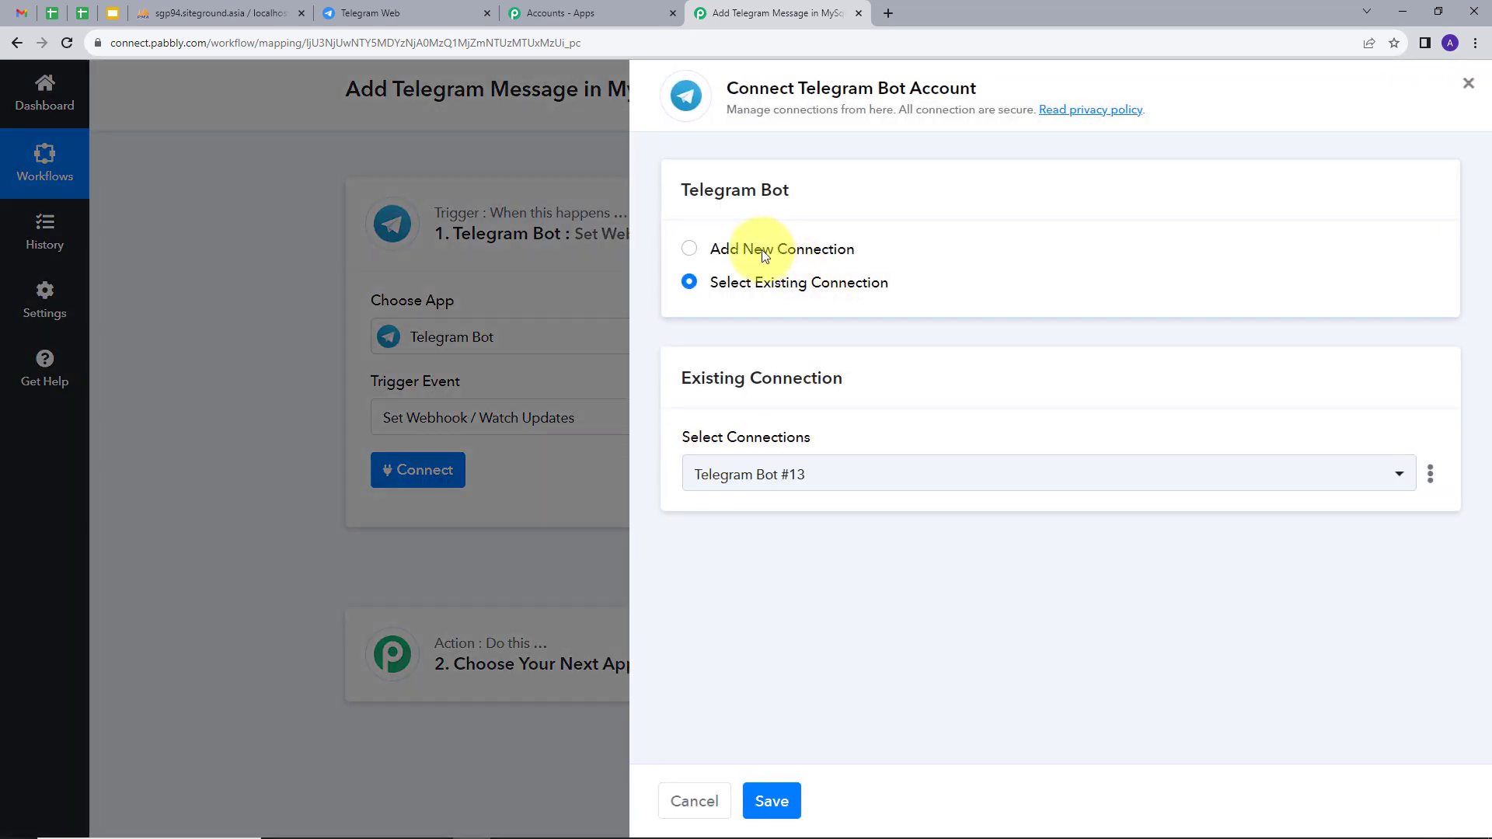
left_click(786, 250)
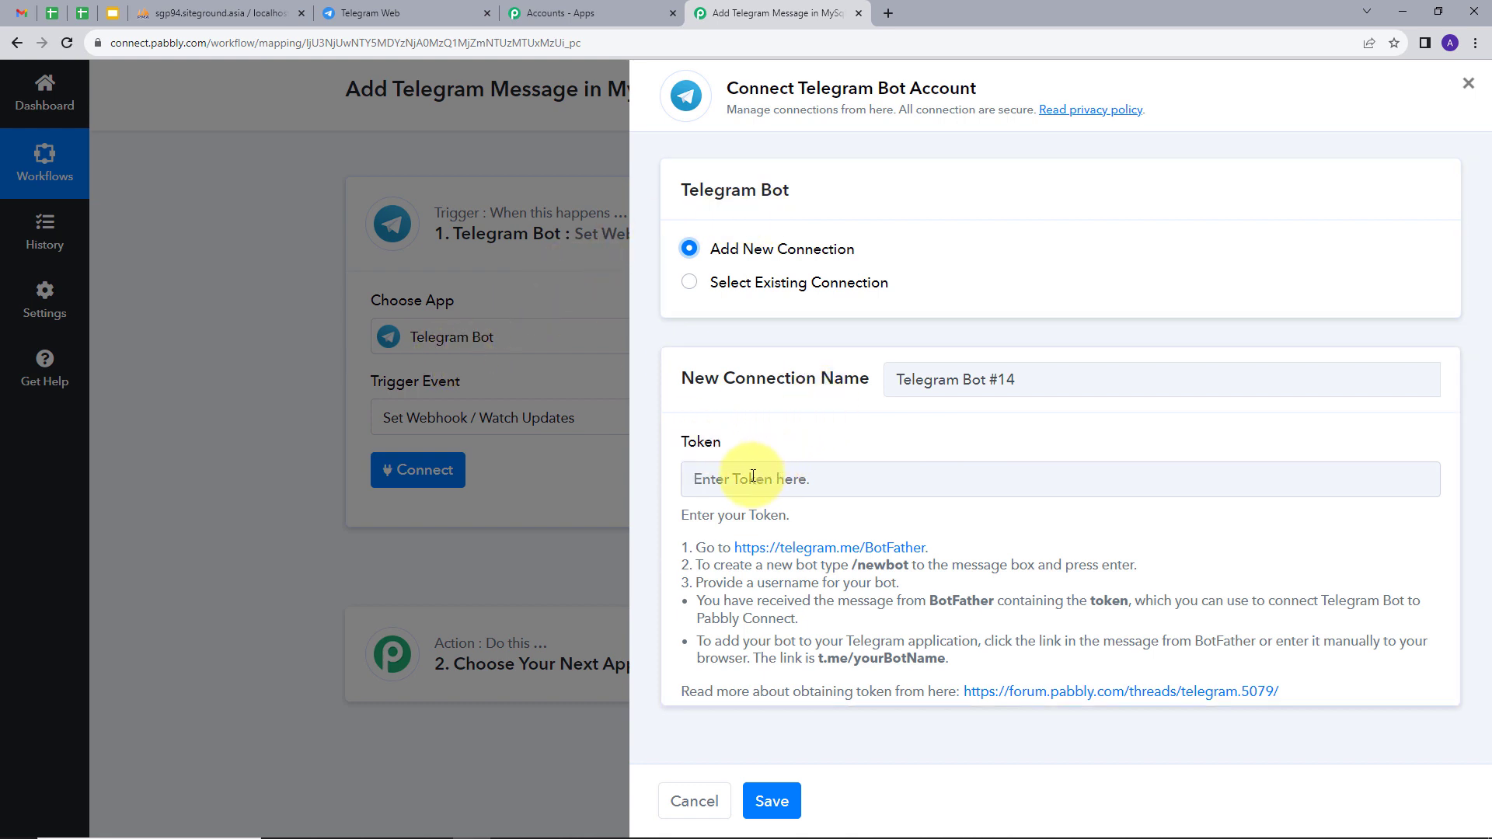
Open the BotFather chat in Telegram Web, start it, and send /newbot.
left_click(371, 11)
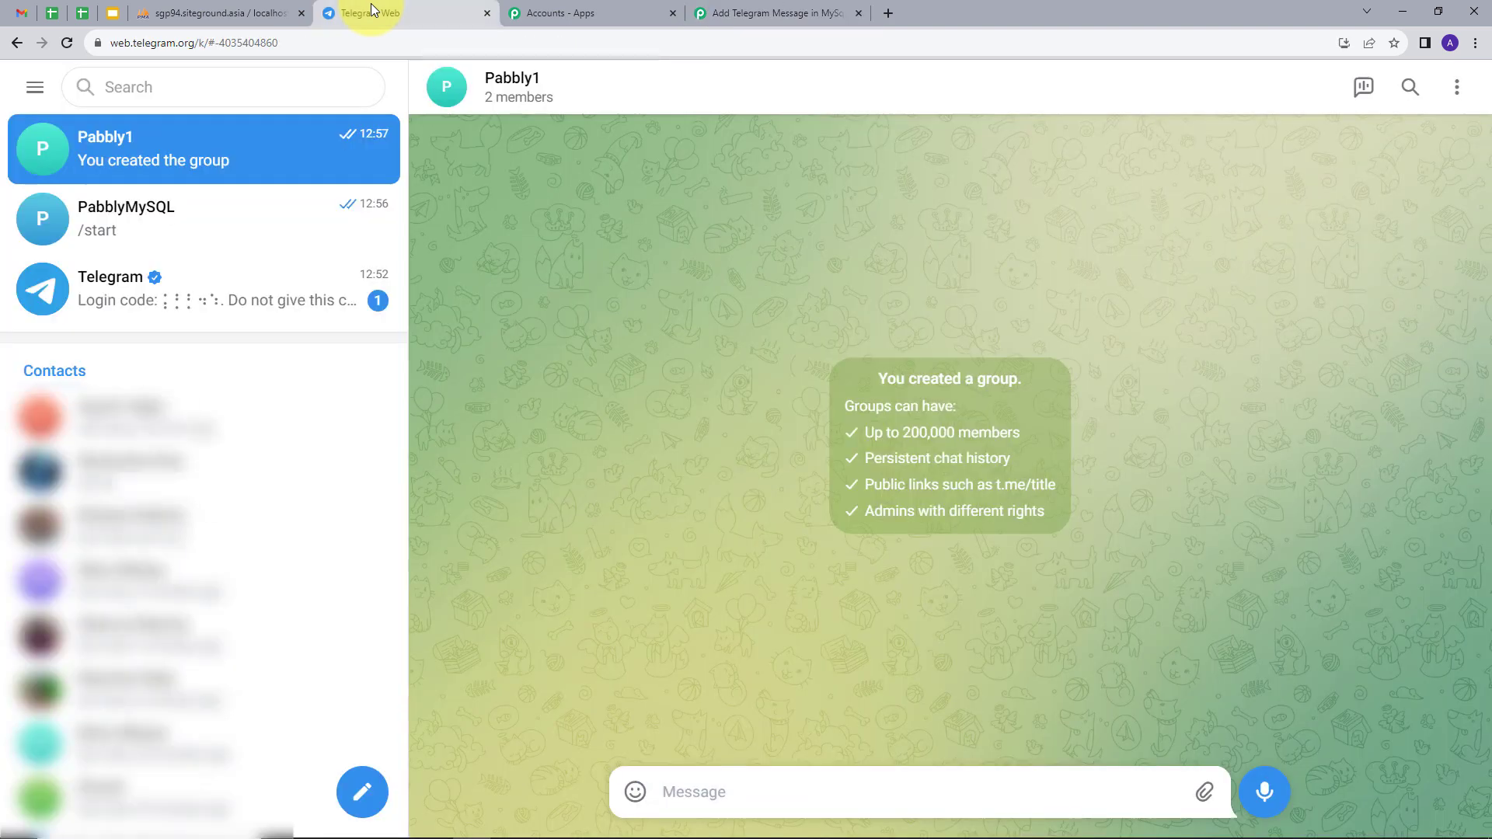
left_click(194, 89)
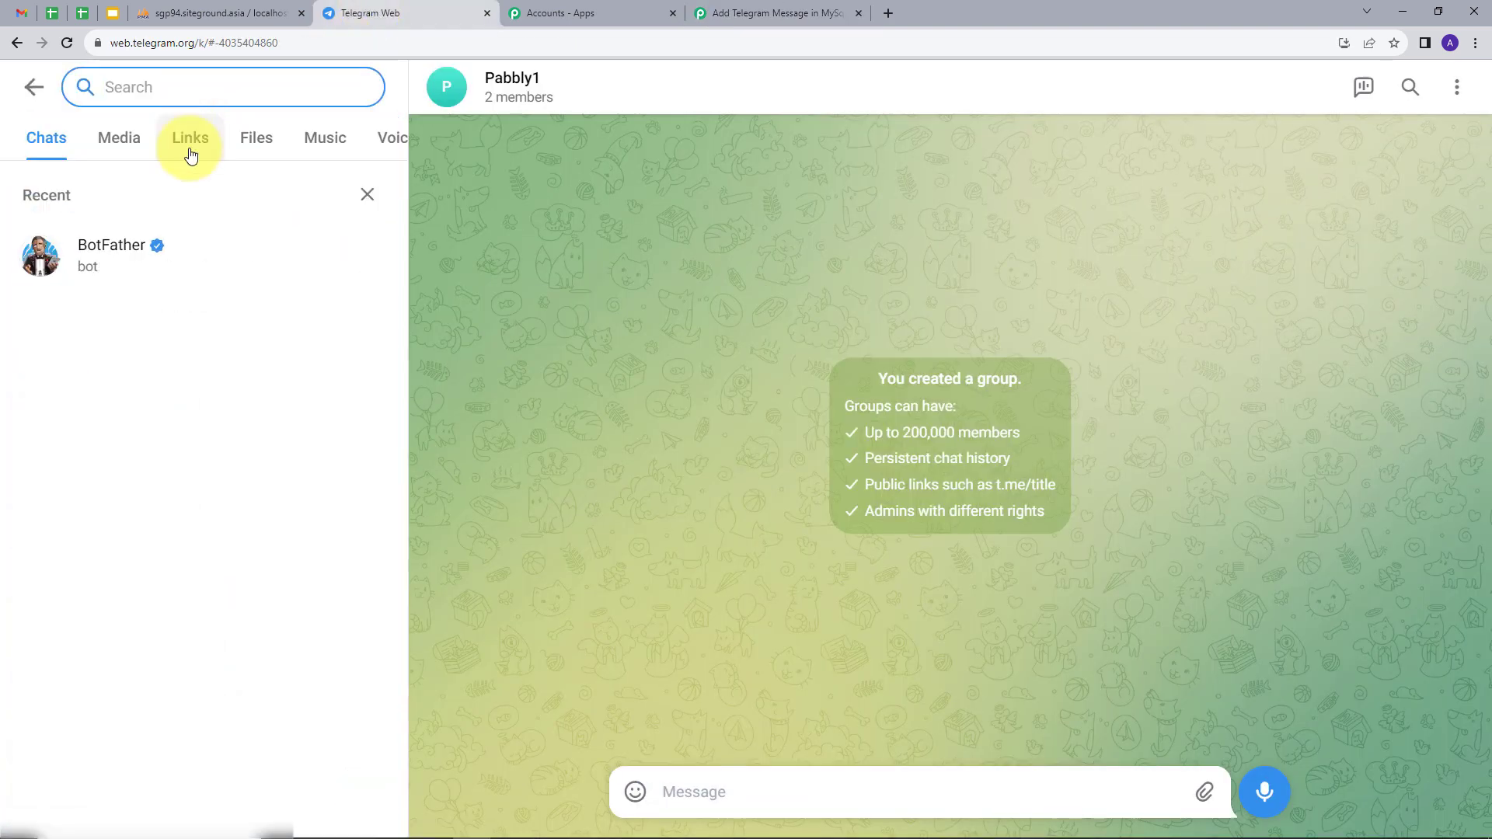
left_click(128, 248)
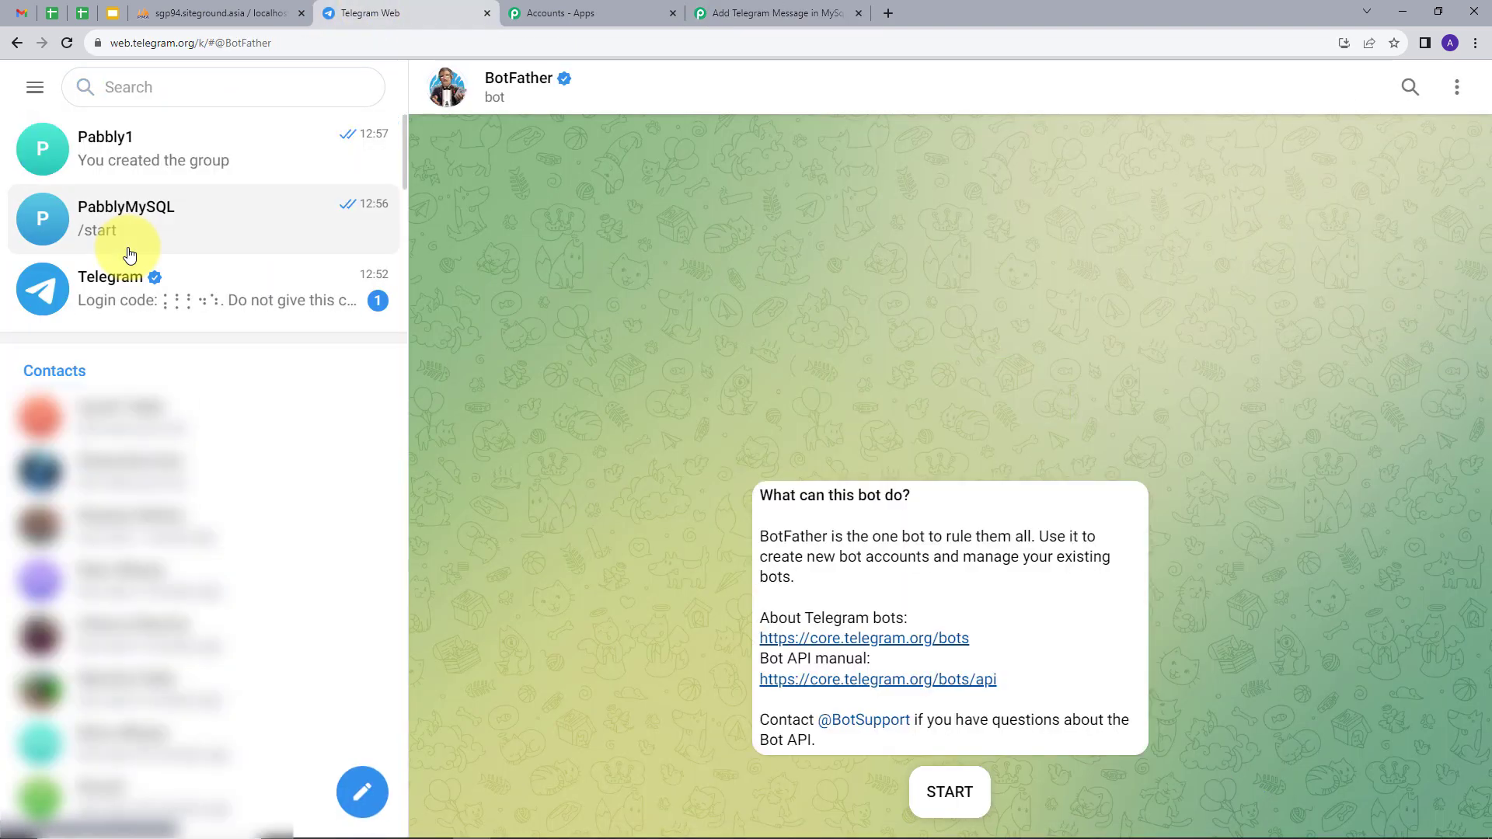
left_click(953, 789)
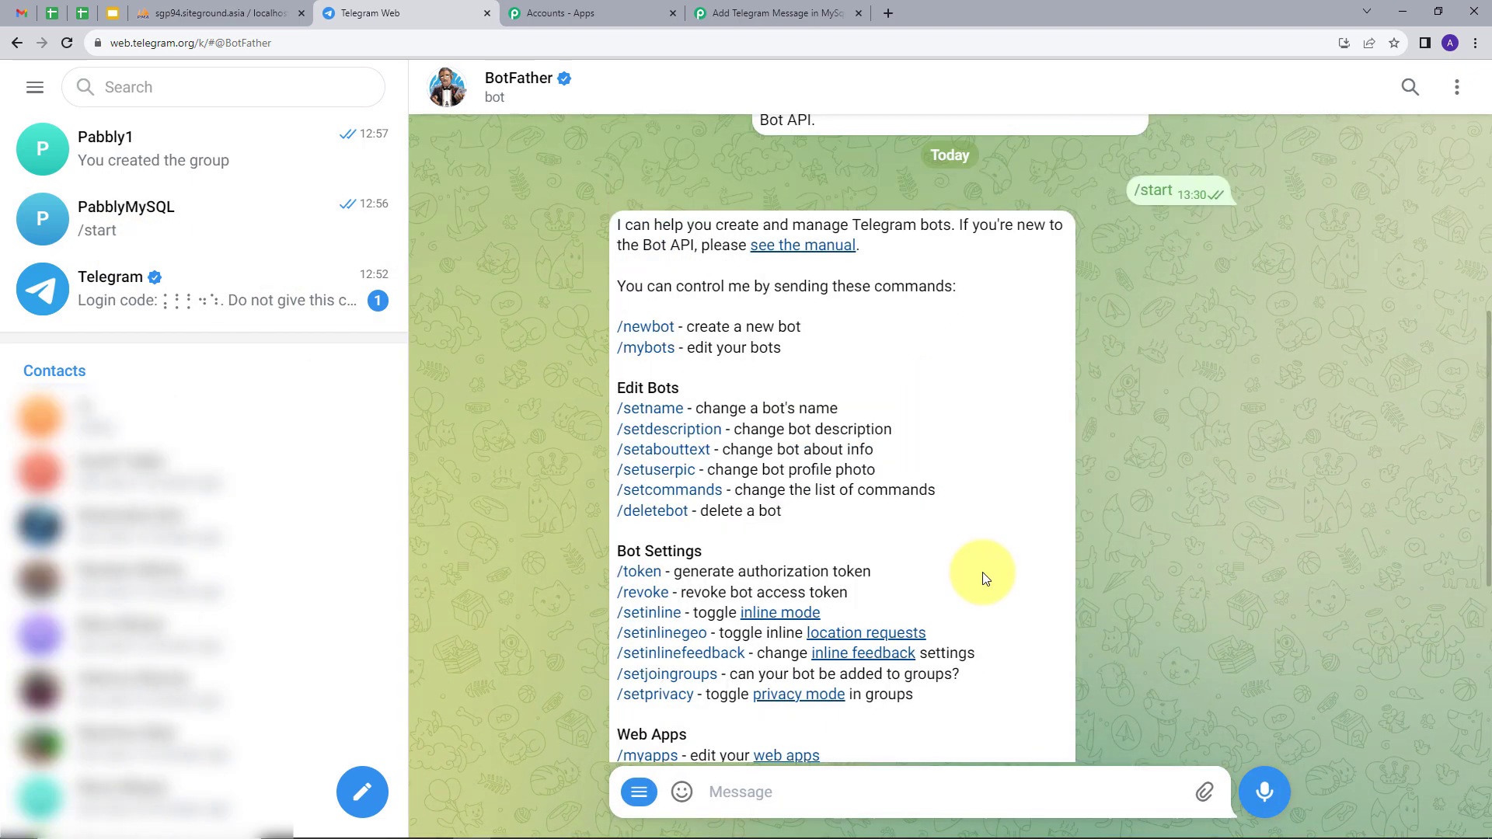
left_click(651, 329)
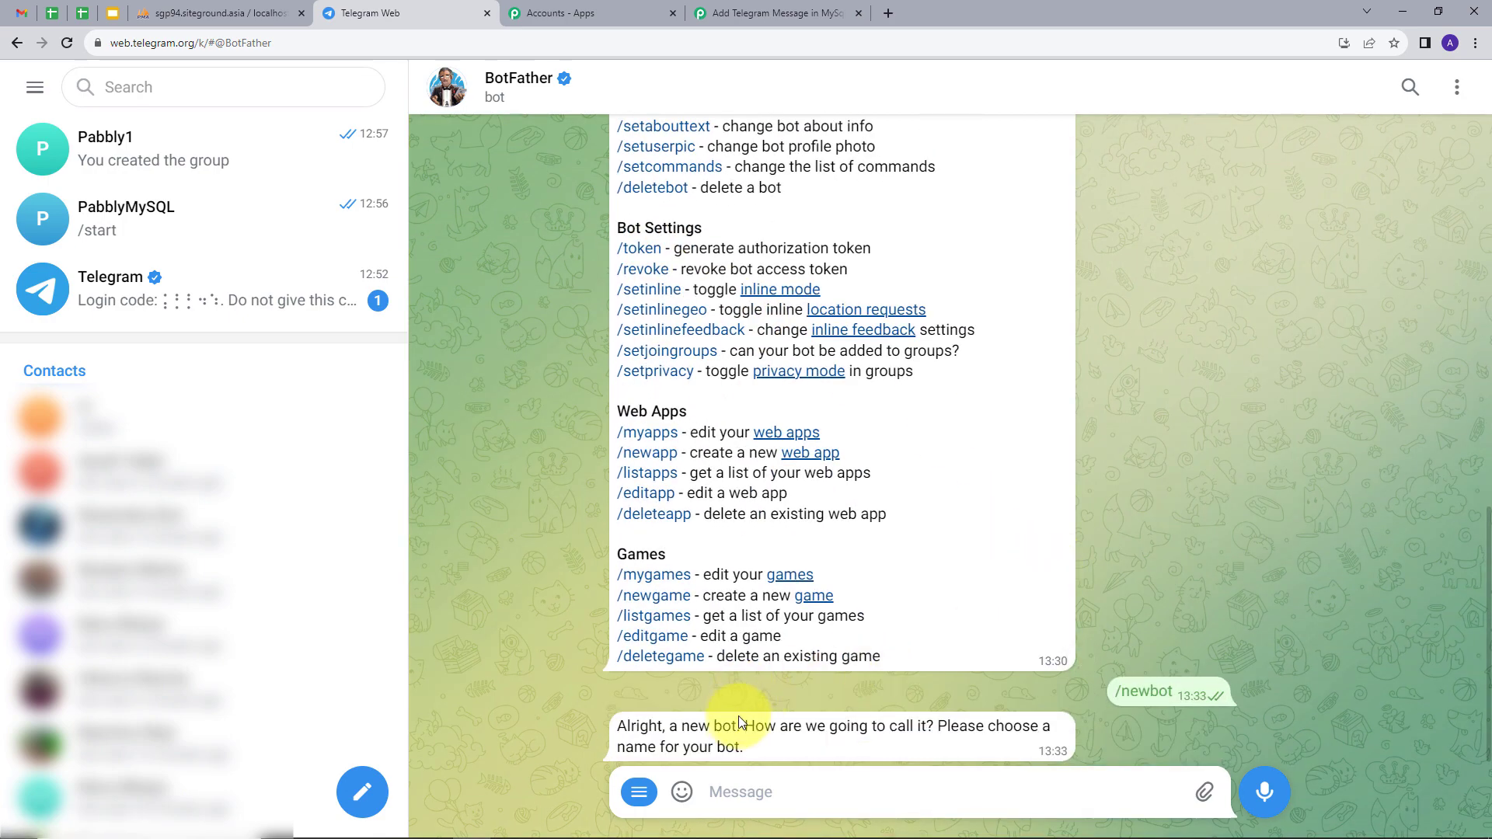
Name the bot Pabbly452 with username Pabbly452_bot, then select its API token.
double_click(741, 730)
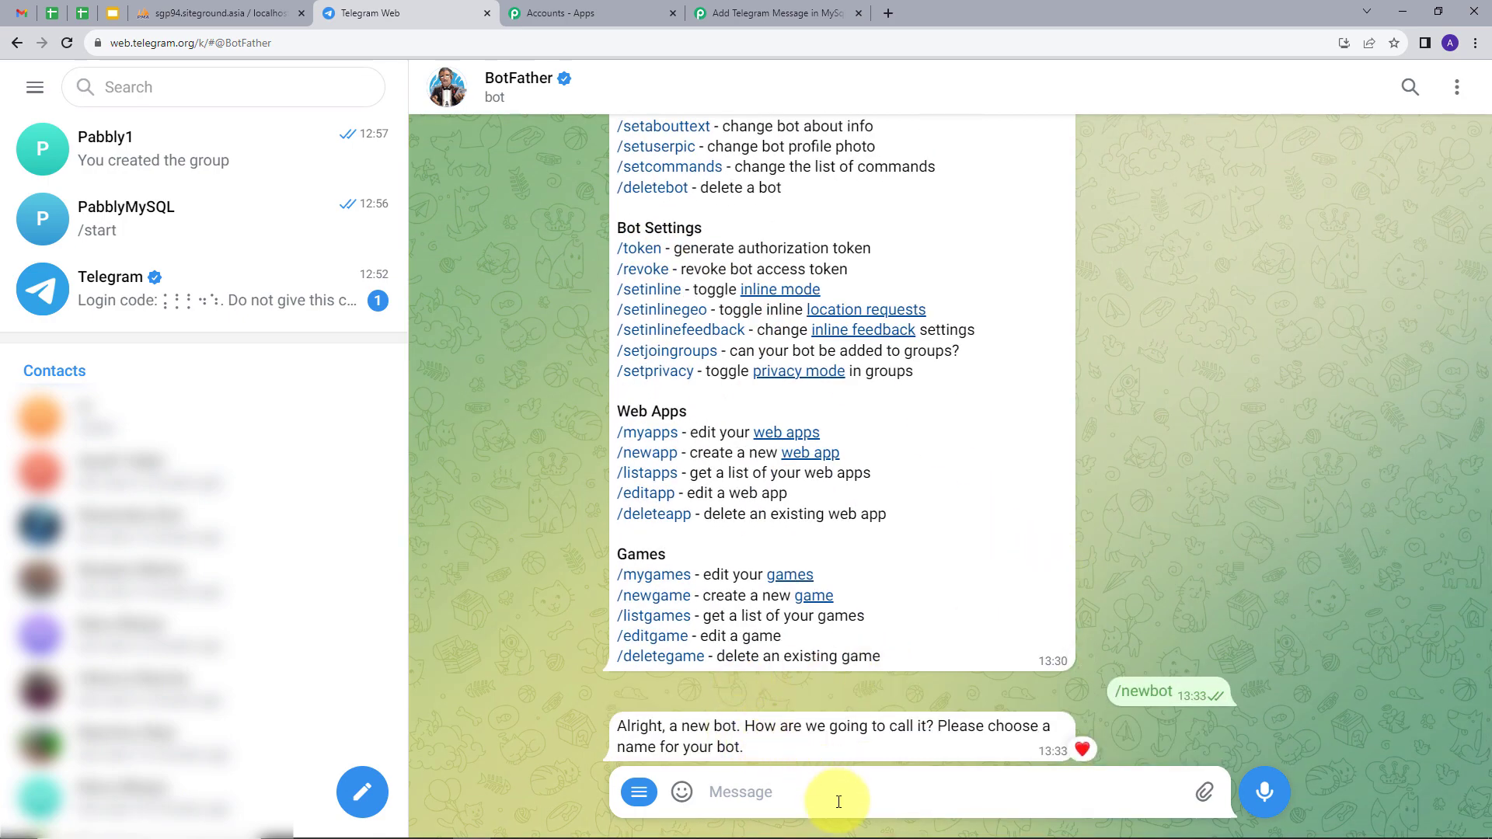
type("Pabbly452")
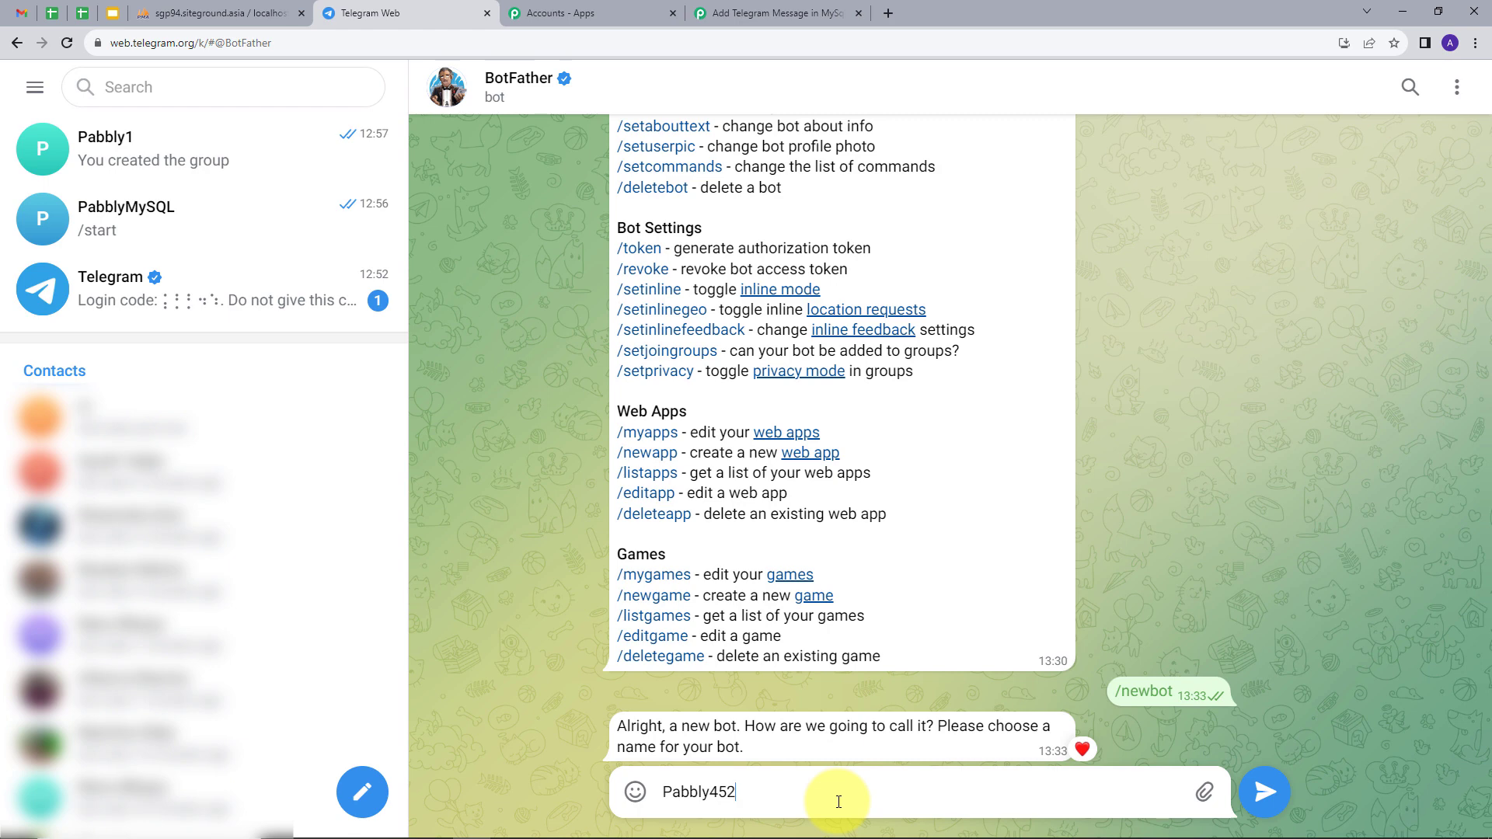
left_click(1266, 791)
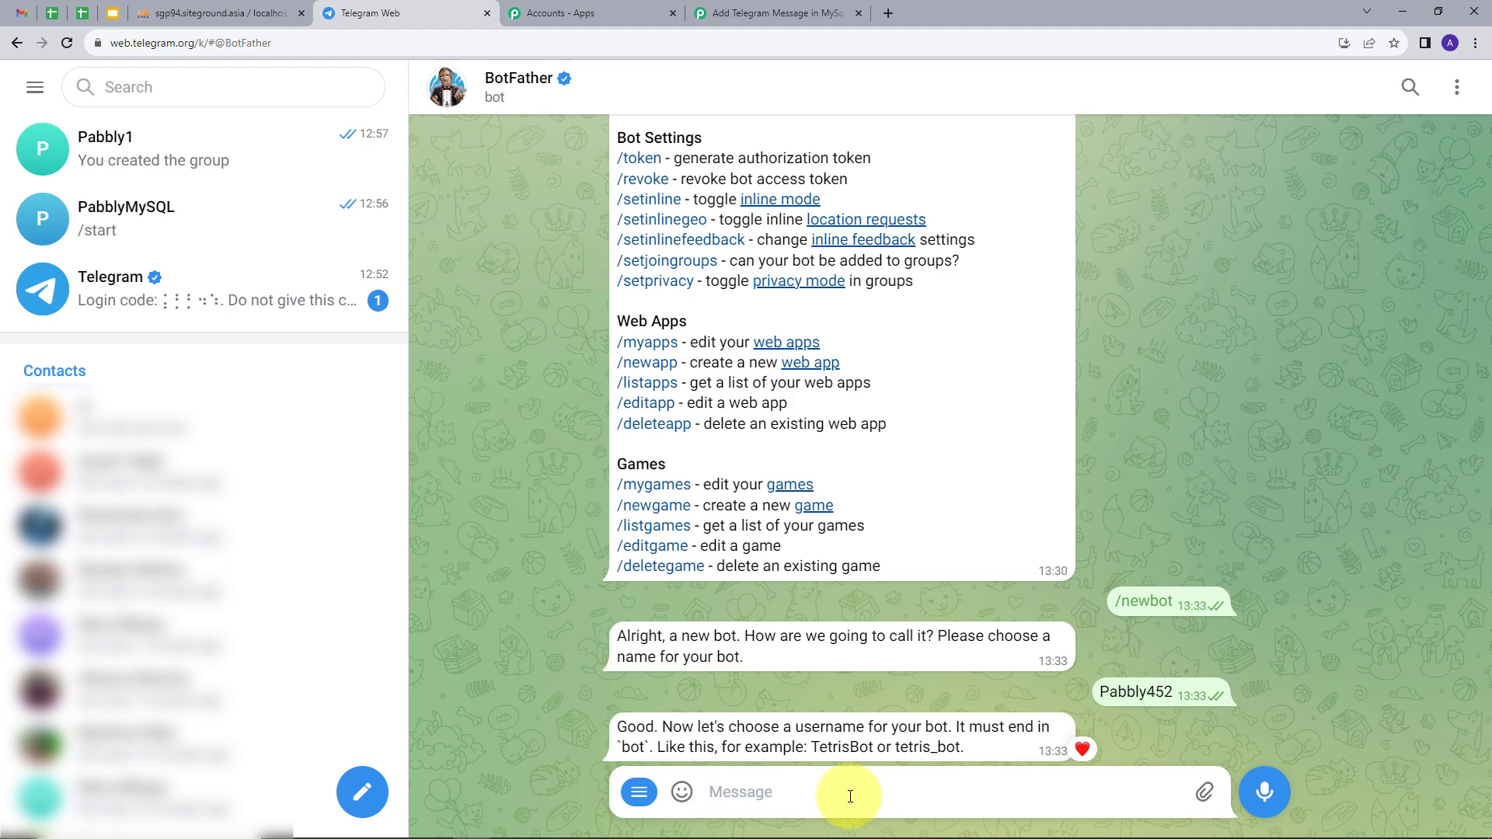
type("Pabbly452_bot")
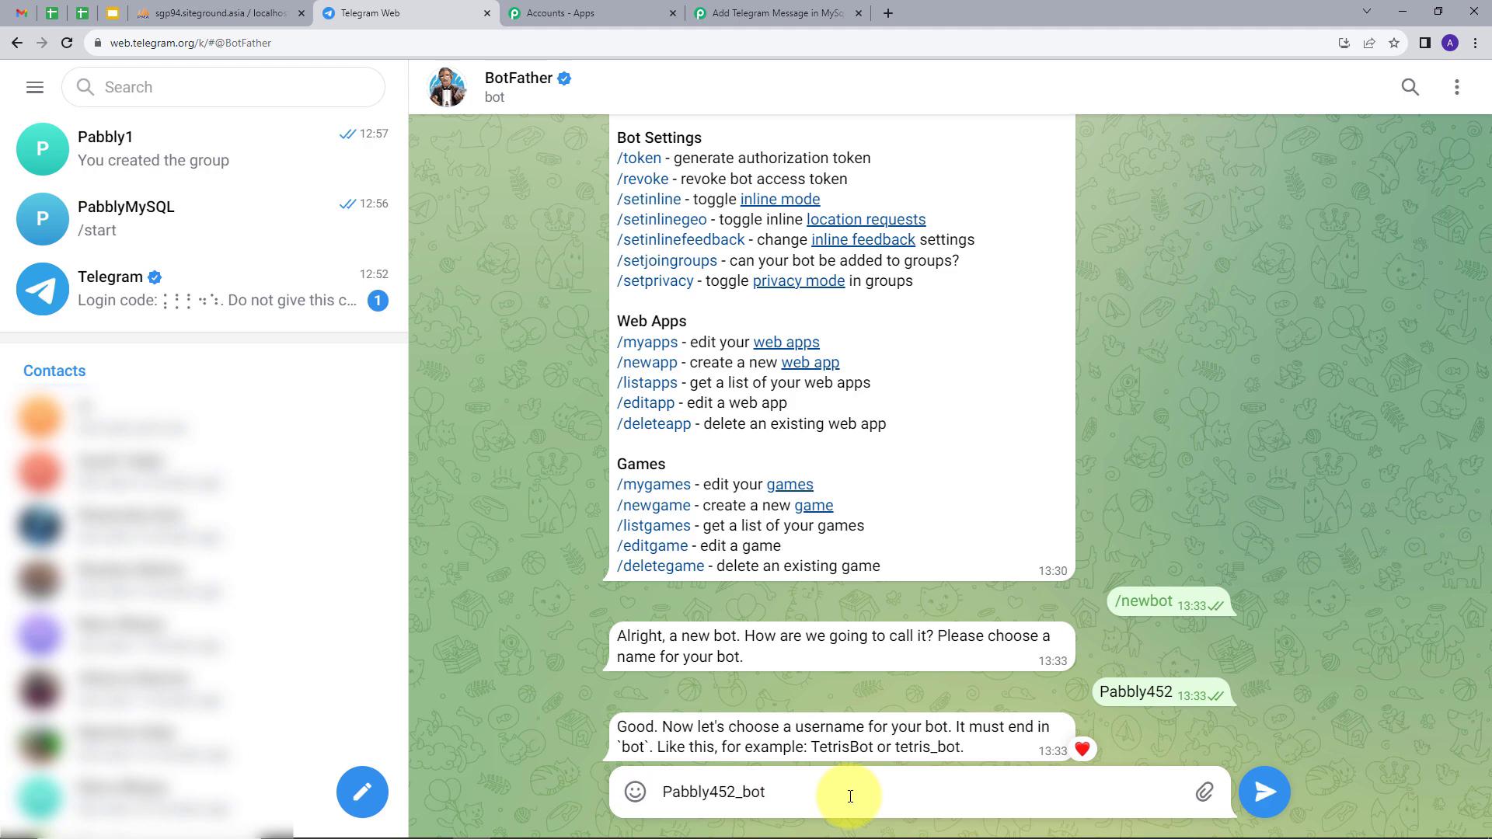
left_click(1264, 790)
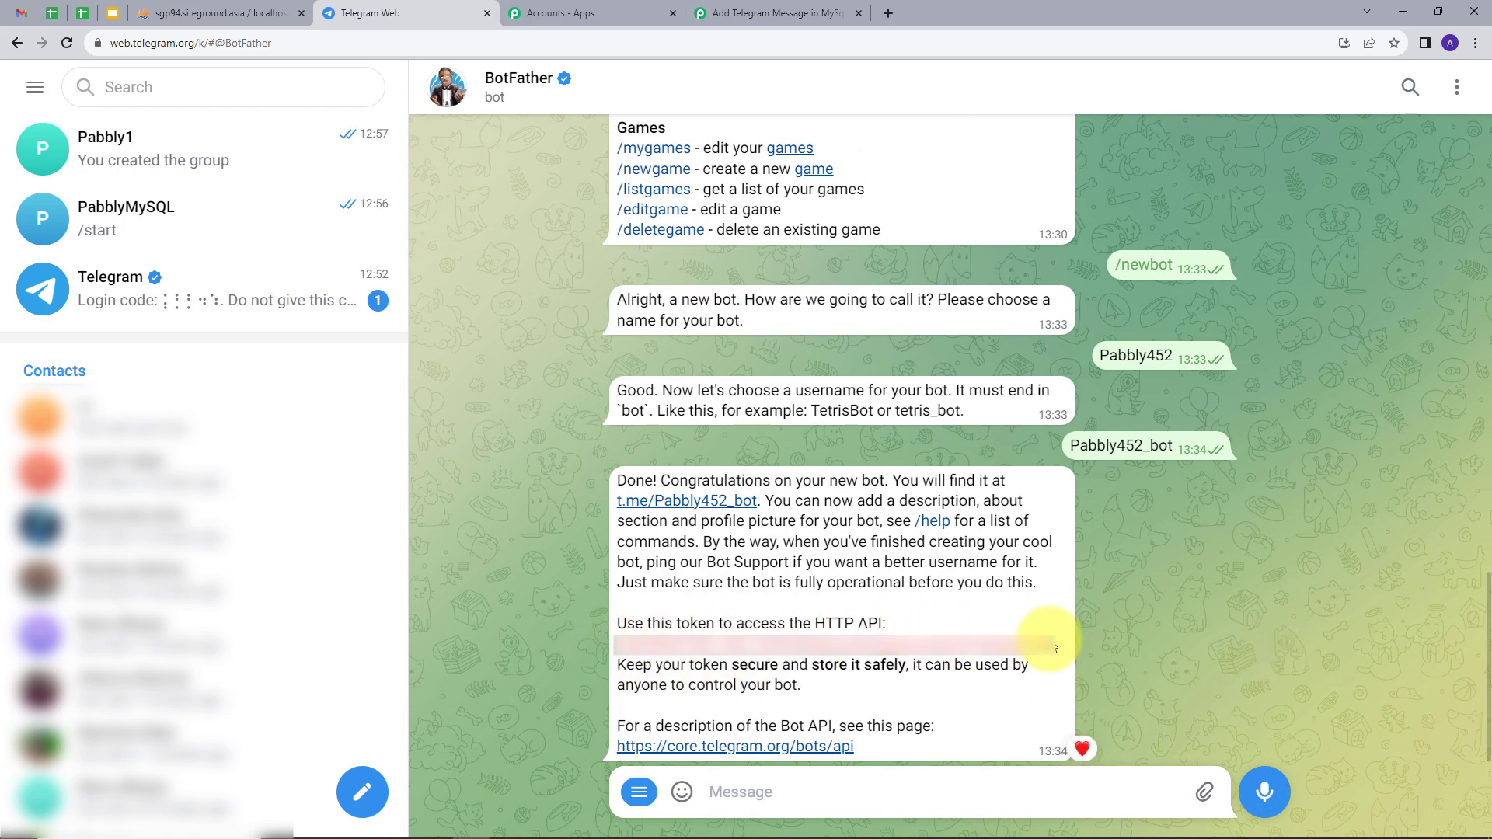
left_click_drag(1056, 651, 610, 655)
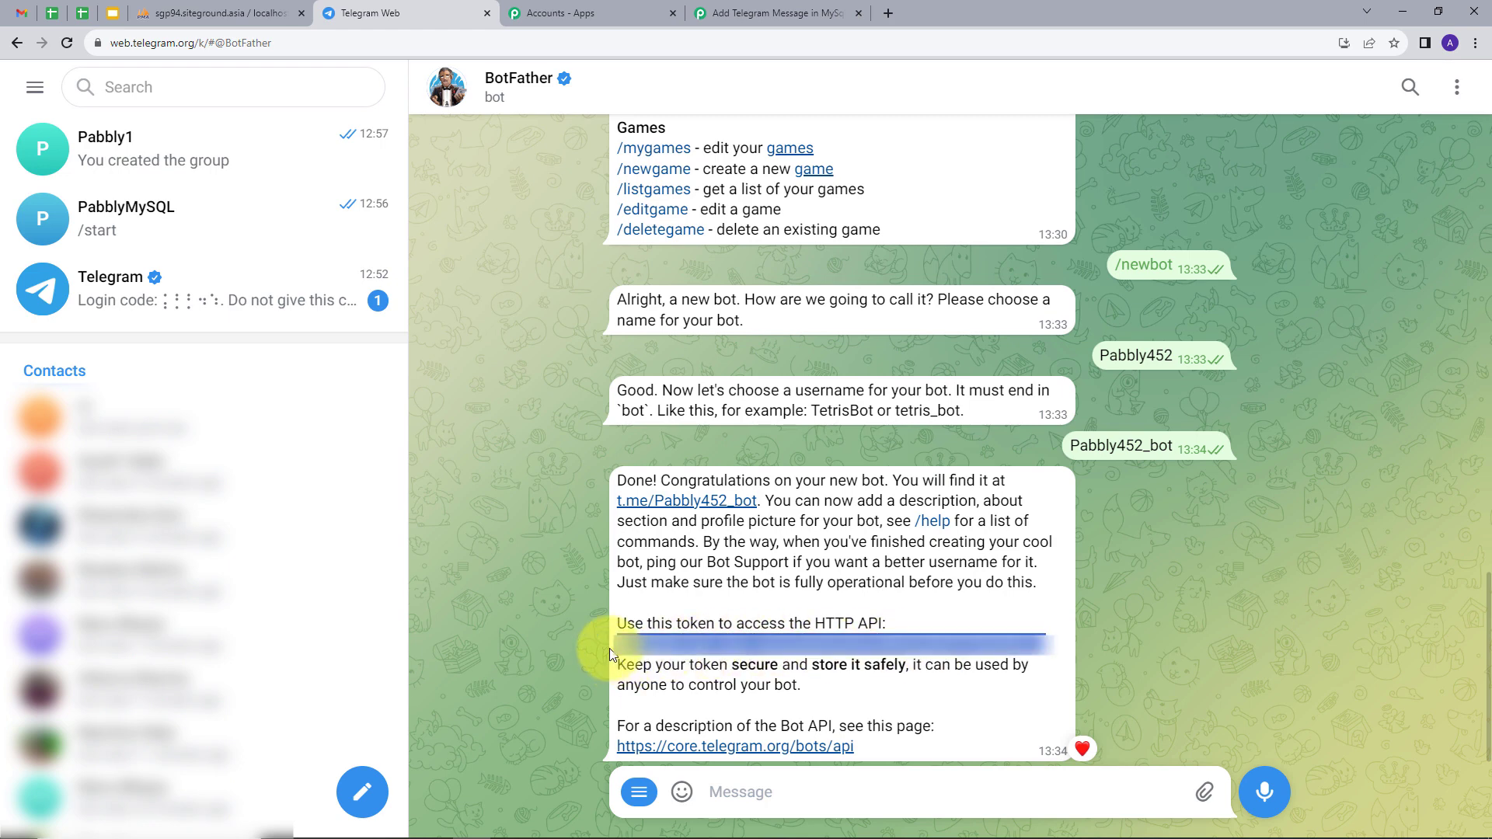
Paste the bot's API token into the Telegram Bot connection's Token field and save it.
left_click(774, 13)
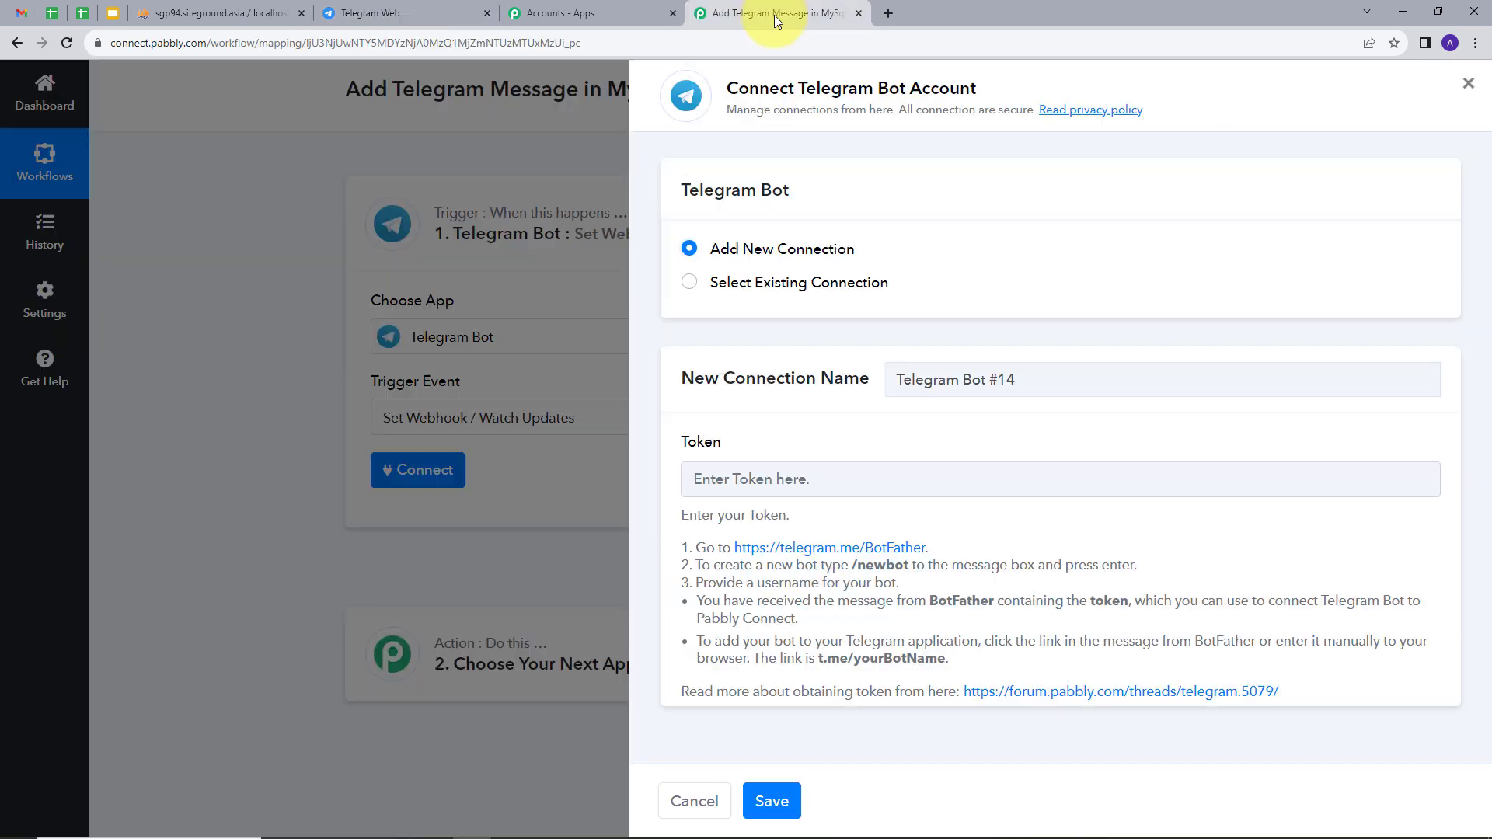
left_click(734, 477)
key("ctrl+v")
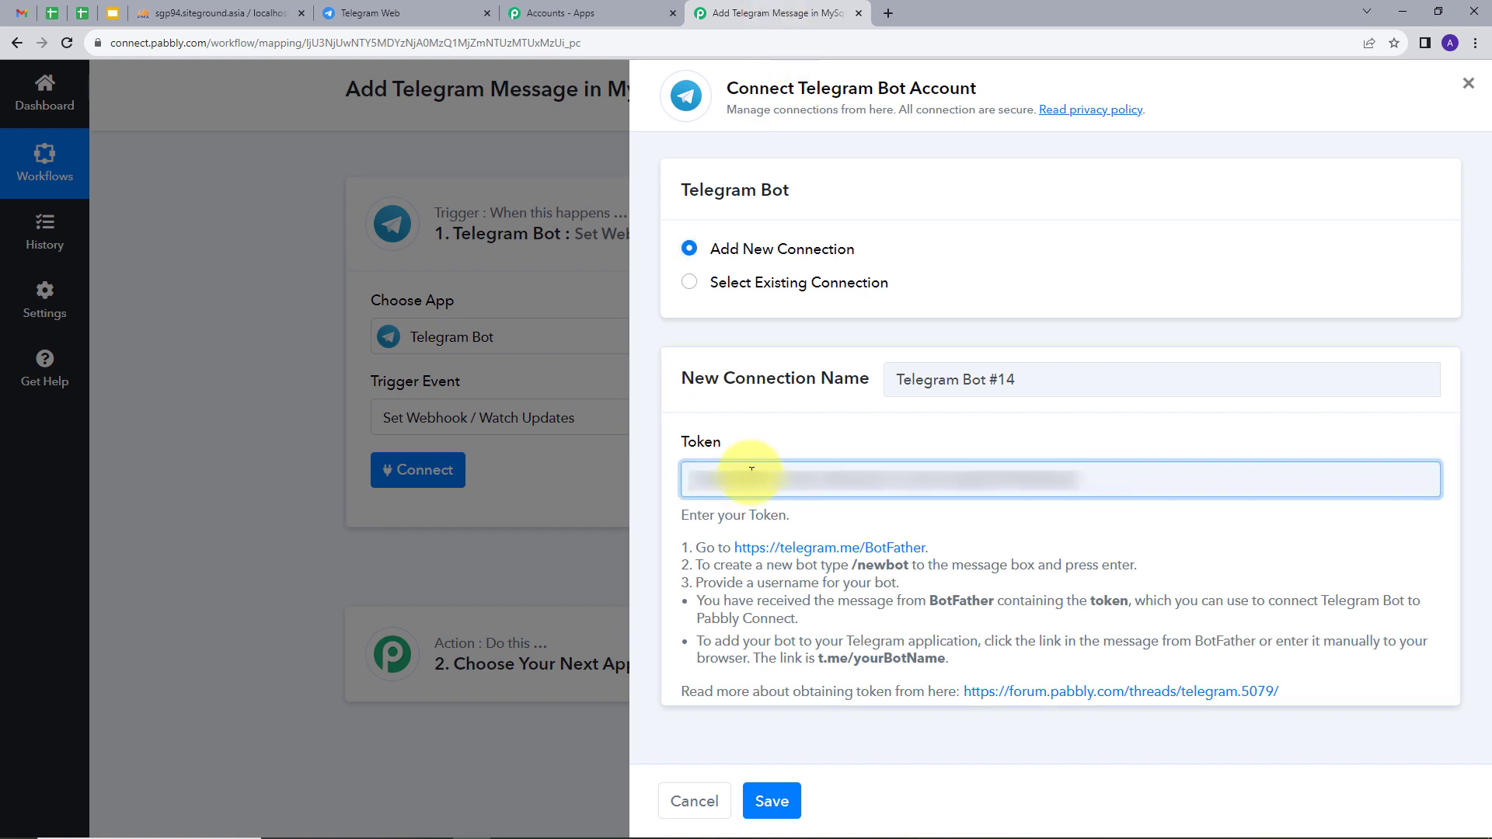
left_click(771, 802)
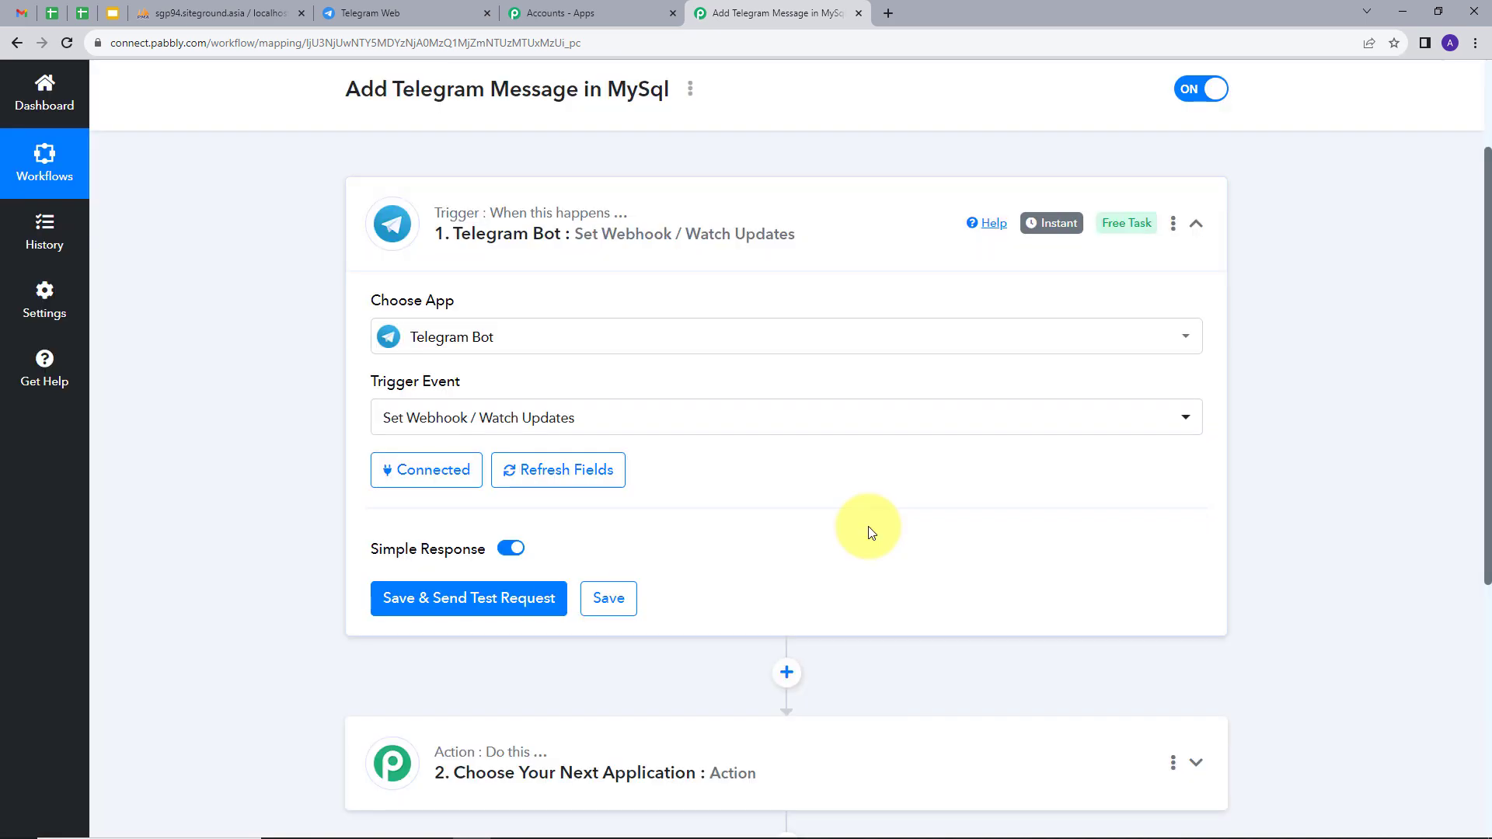
left_click(406, 11)
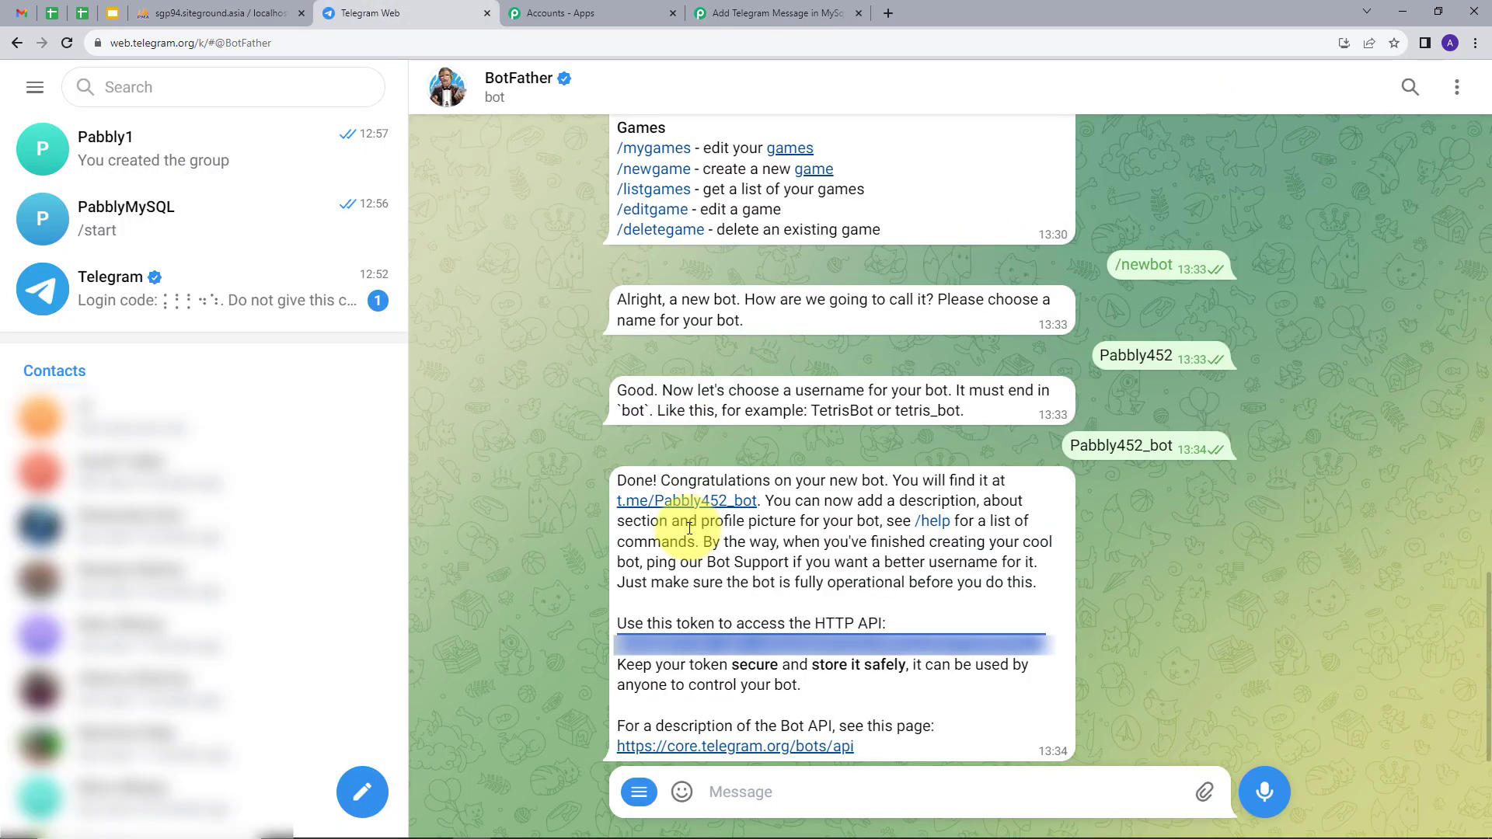
Start the Pabbly452 bot's chat and begin creating a new group.
left_click(678, 502)
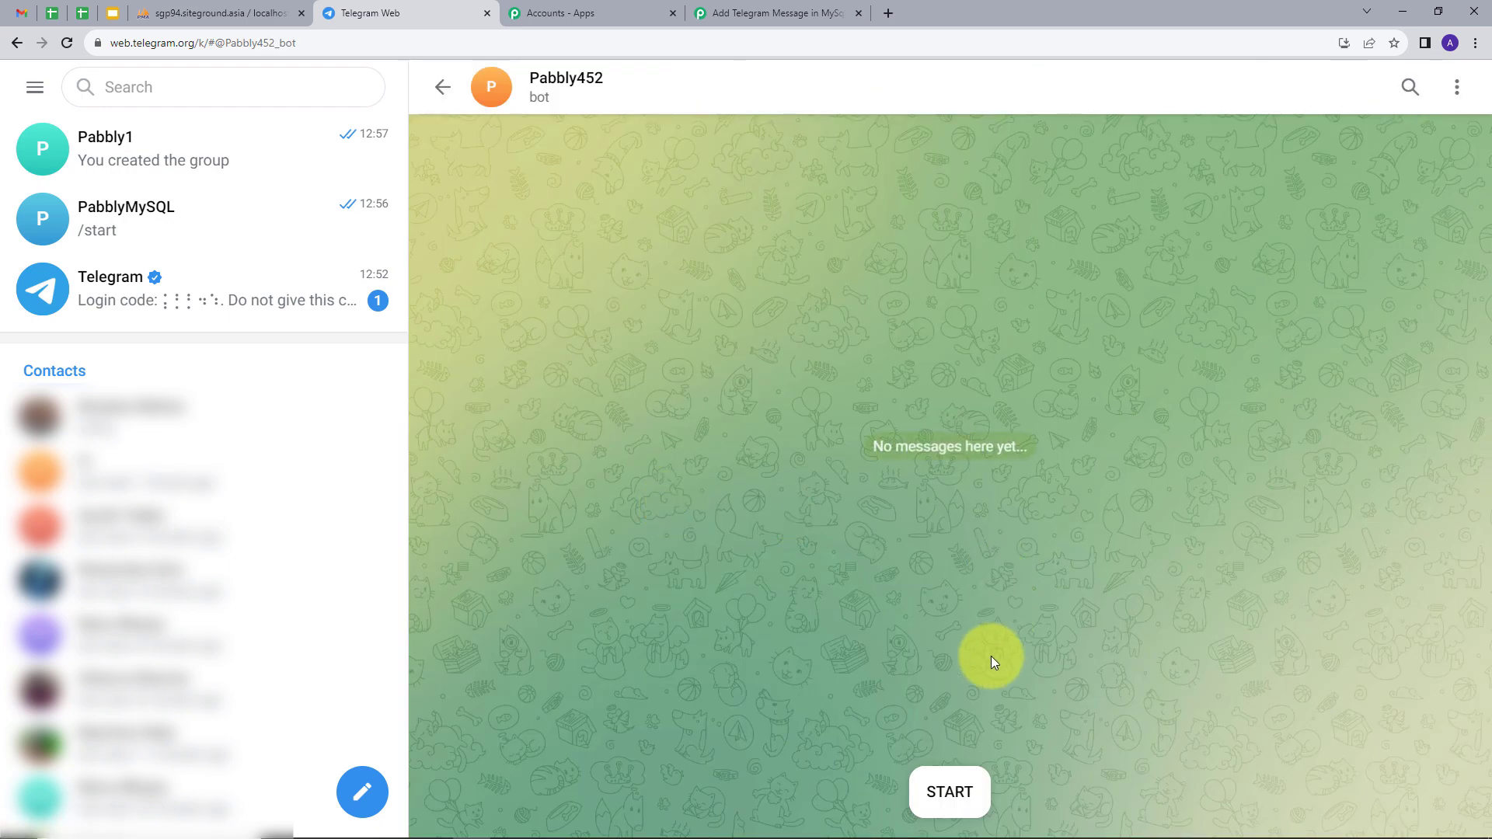
left_click(950, 792)
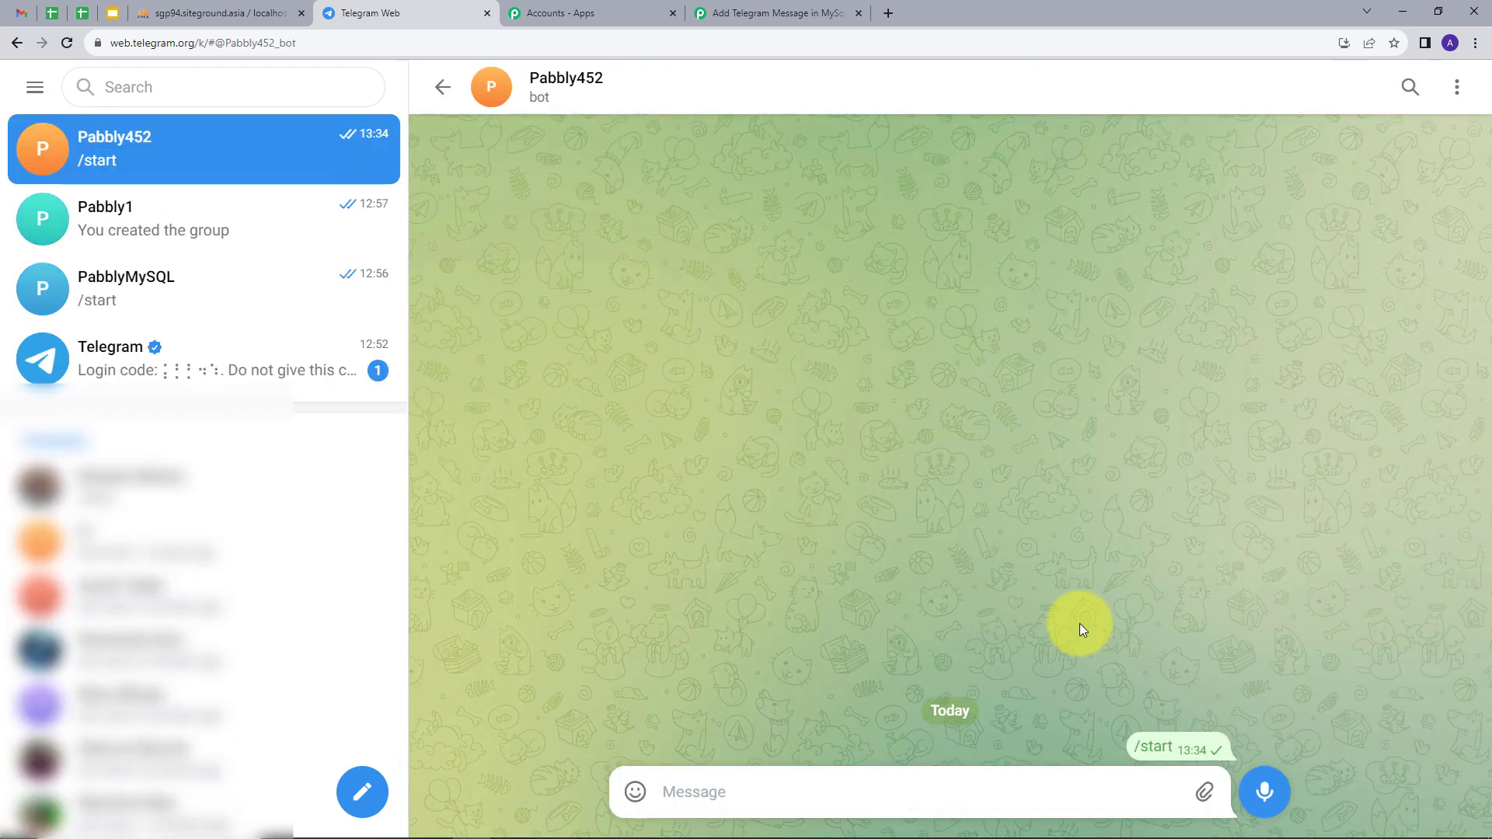
left_click(370, 791)
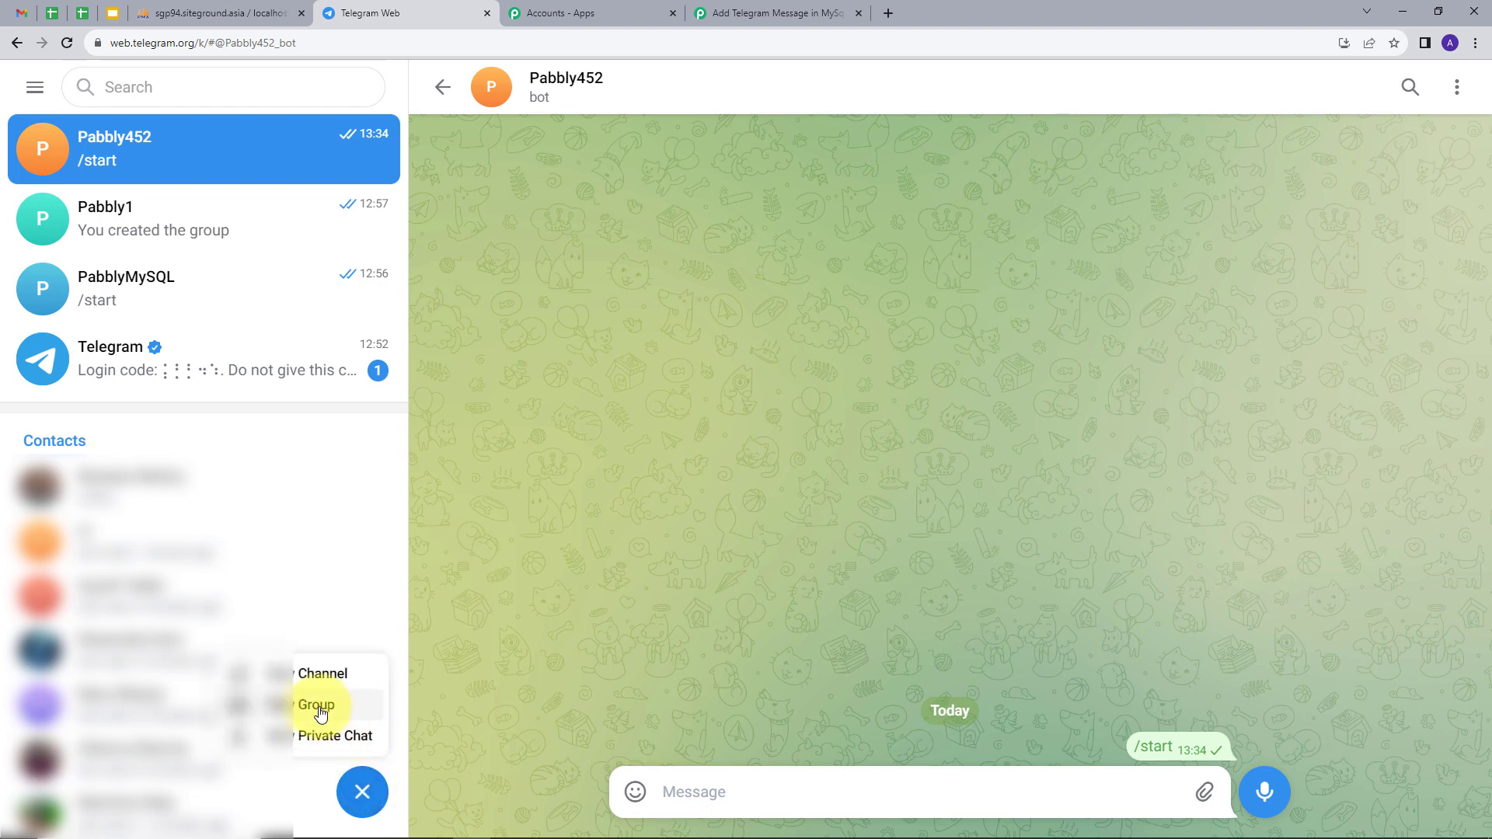
left_click(318, 712)
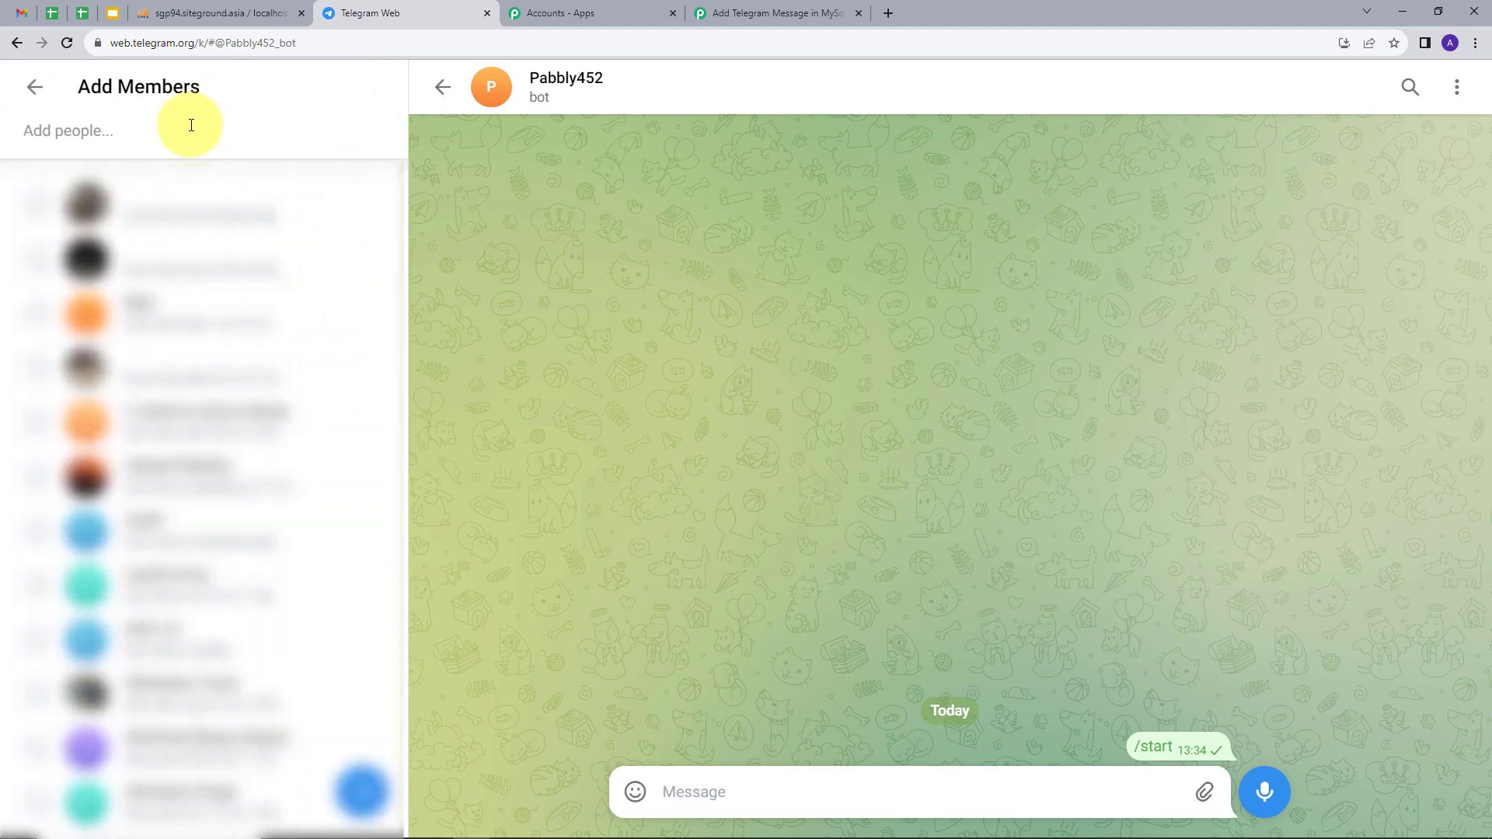
Add Pabbly452 as the member and create the group named 'Telegram Backup'.
type("P")
key("BackSpace")
type("Pabbl")
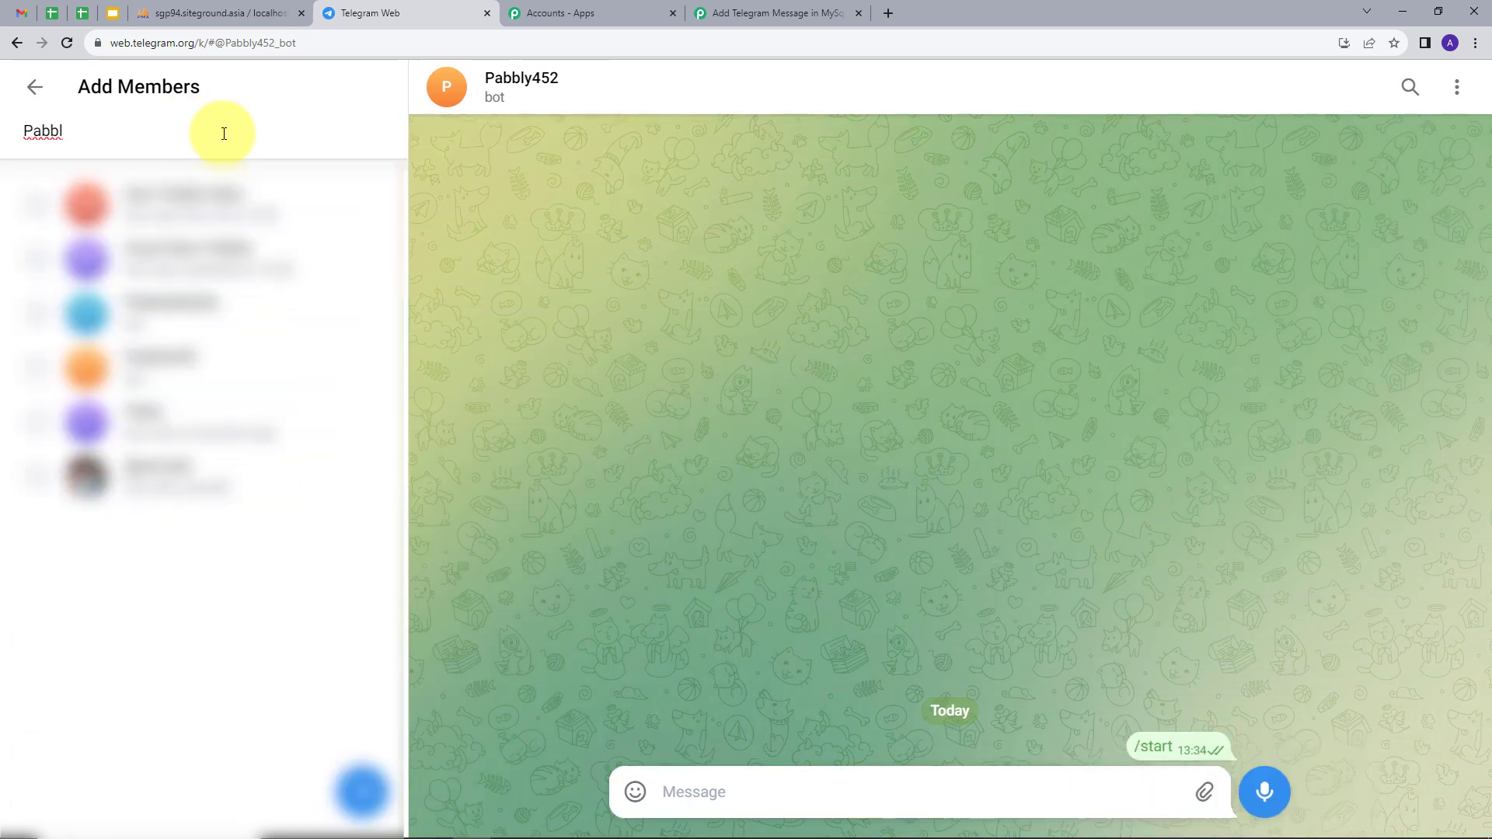
left_click(354, 187)
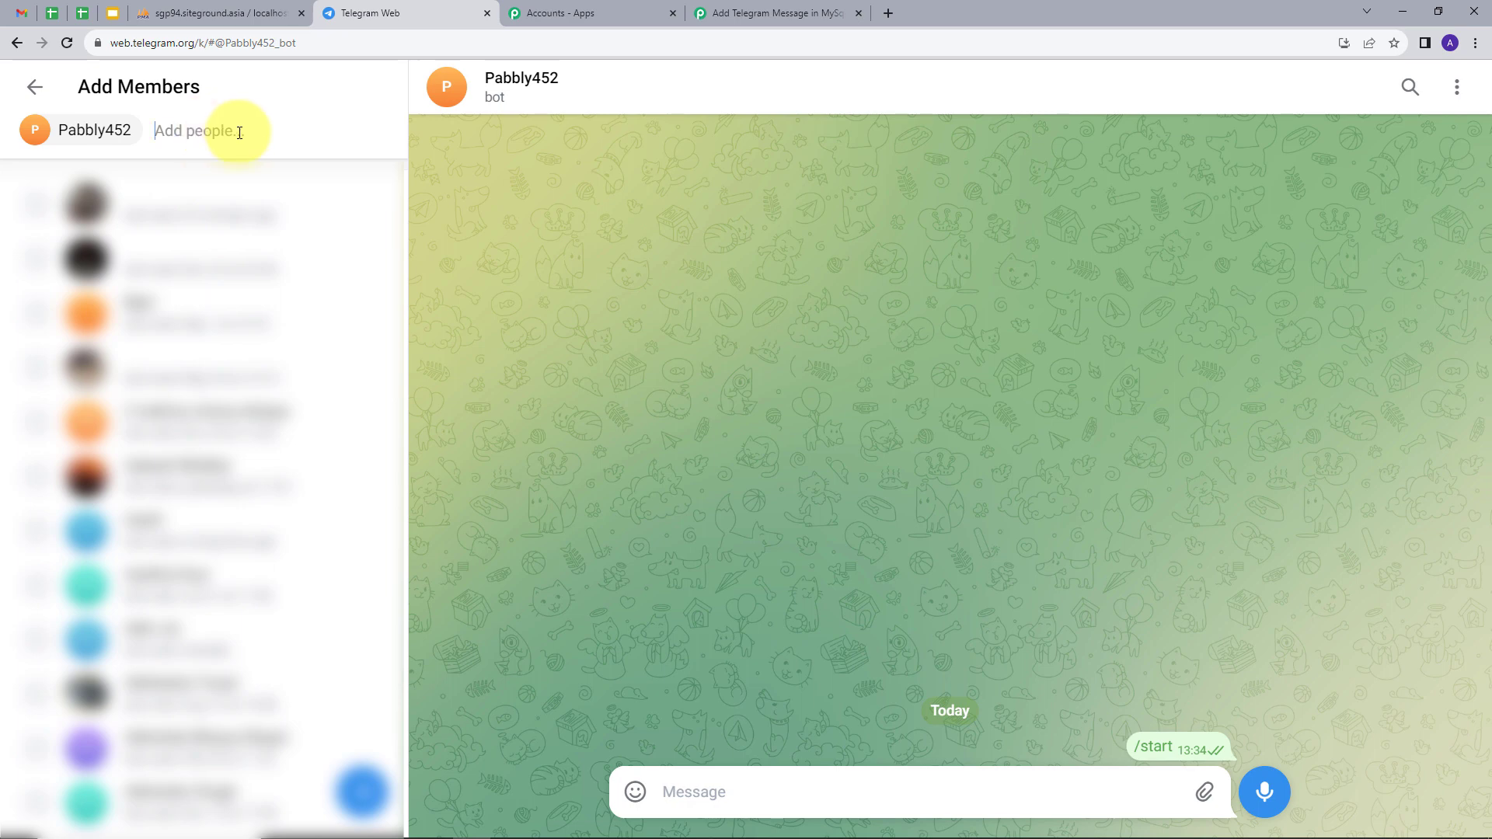
left_click(362, 792)
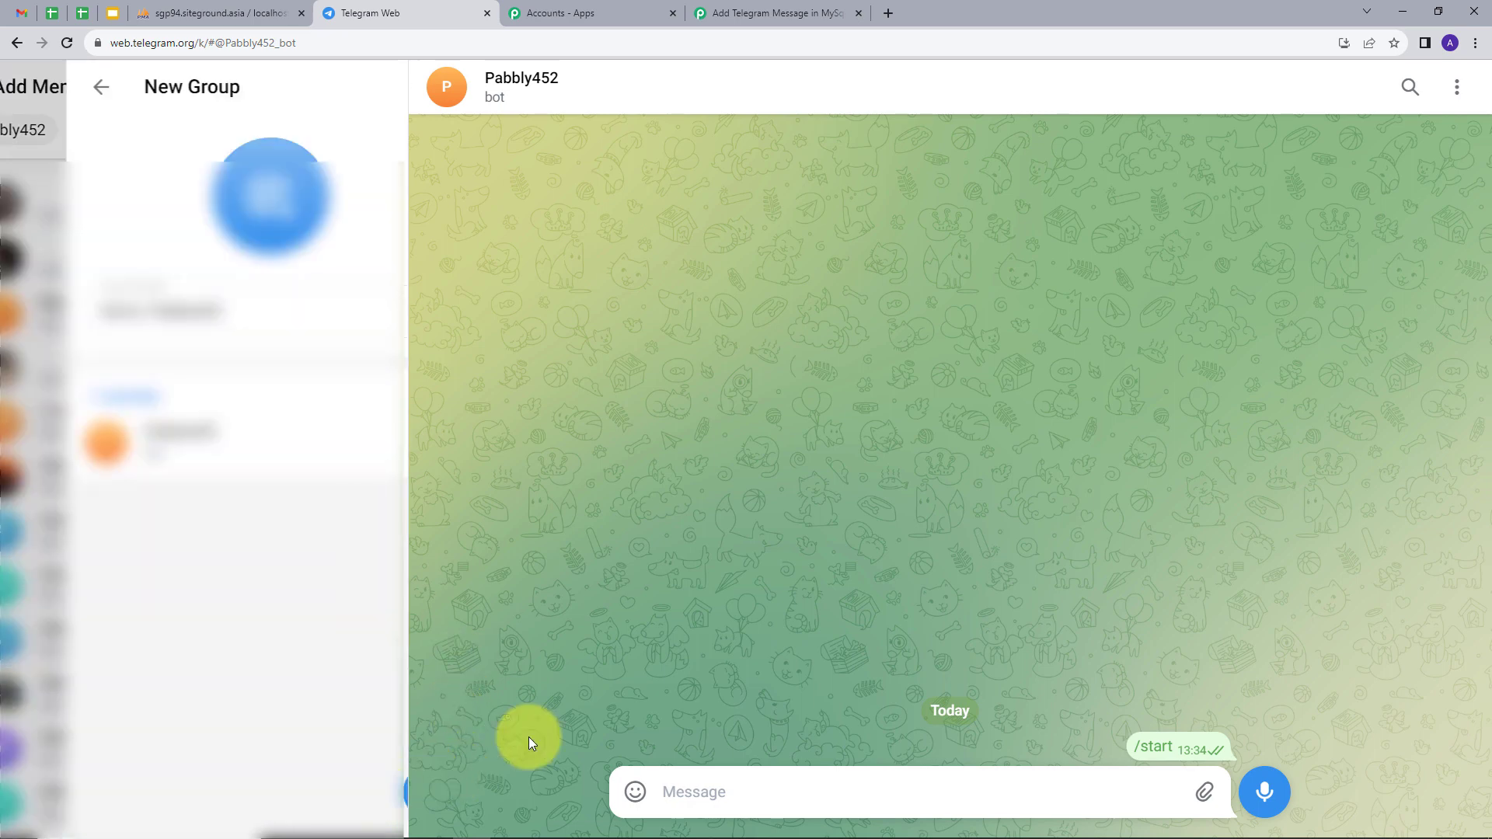
left_click_drag(373, 326, 7, 324)
key("BackSpace")
type("Telegram Backup")
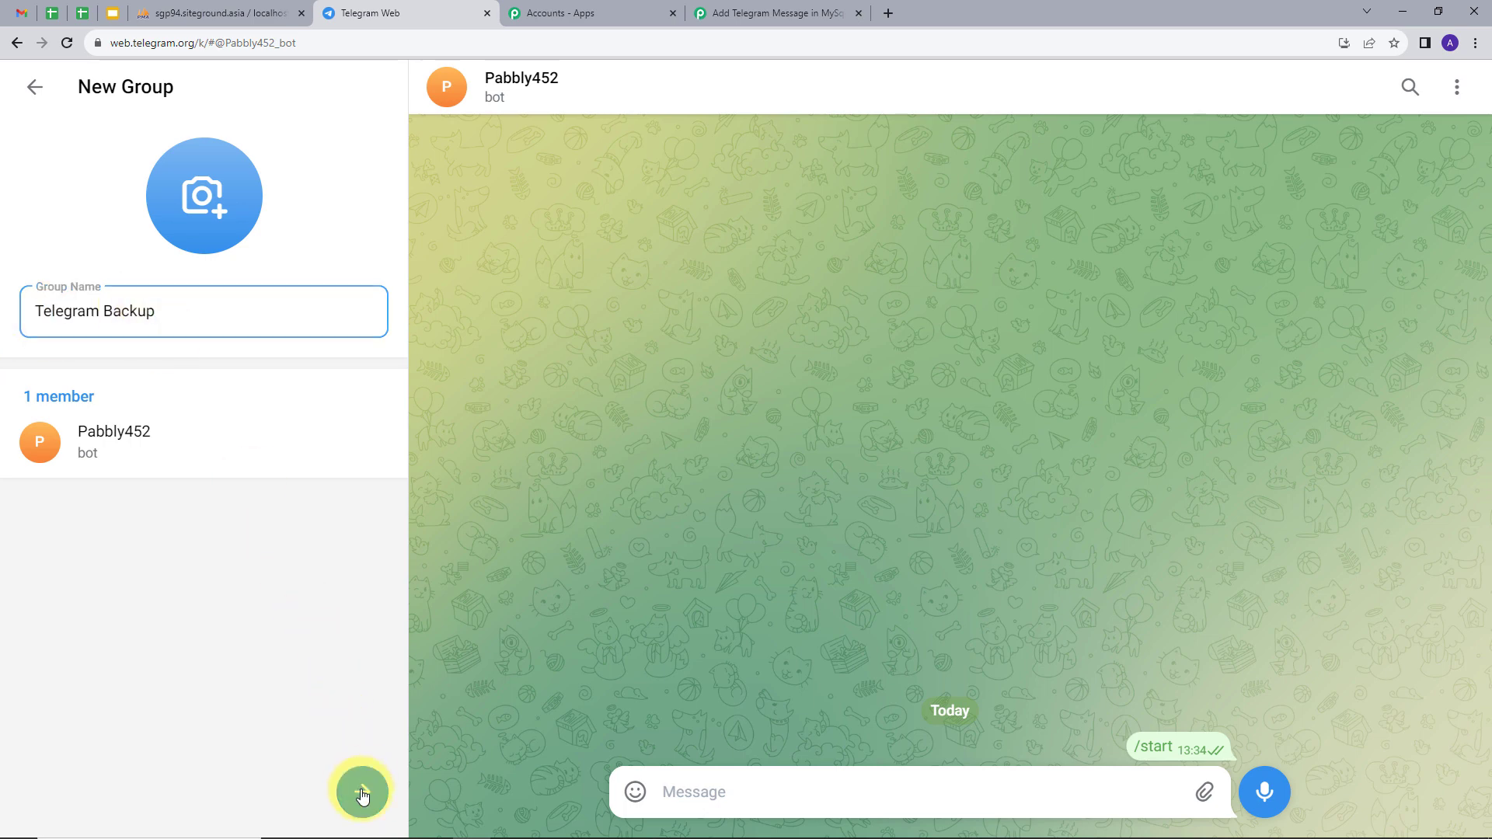
left_click(362, 786)
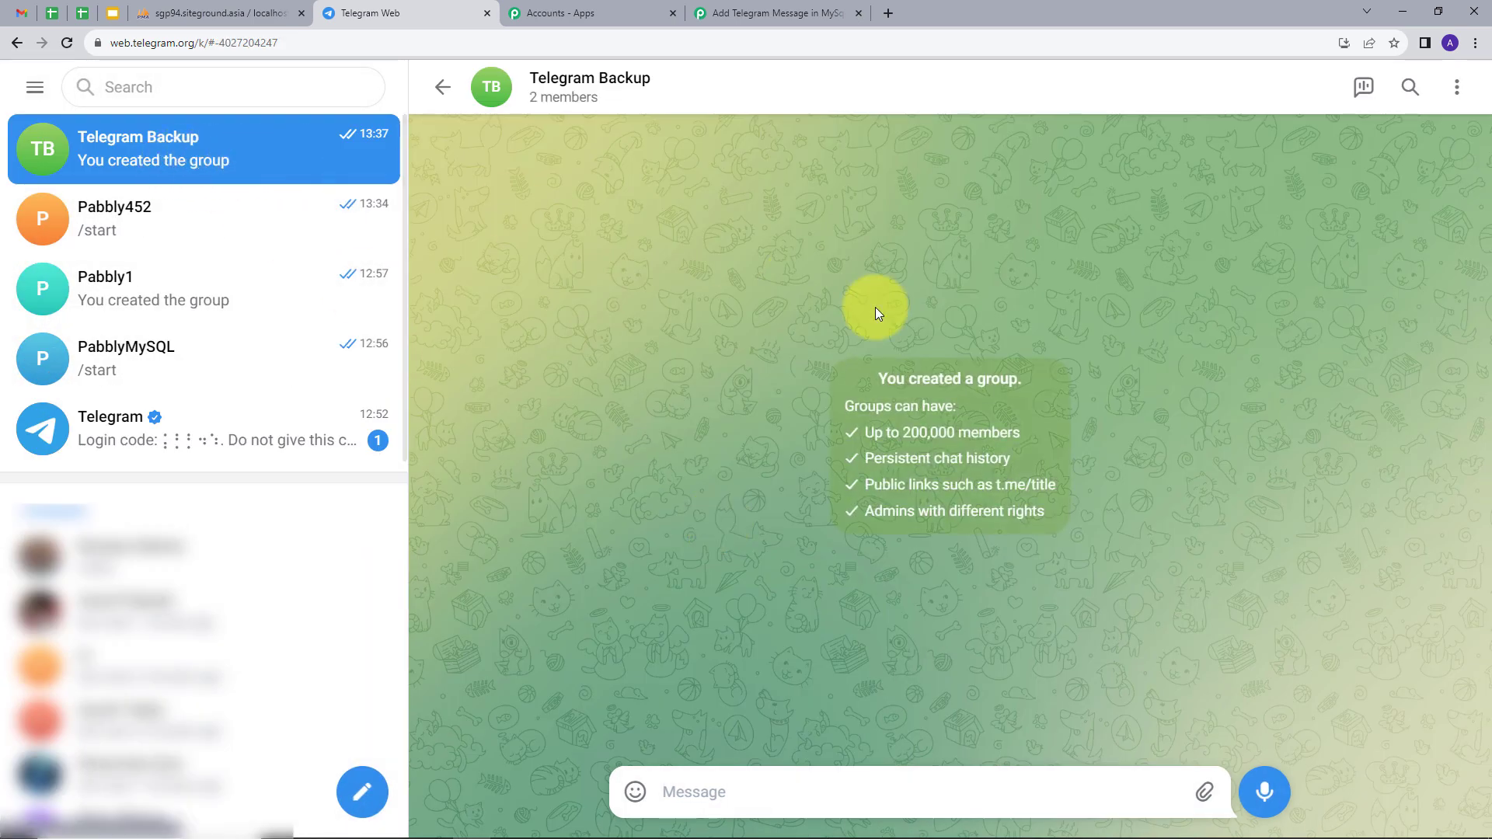
Promote Pabbly452 to admin in the Telegram Backup group profile, then return to Pabbly Connect.
left_click(544, 82)
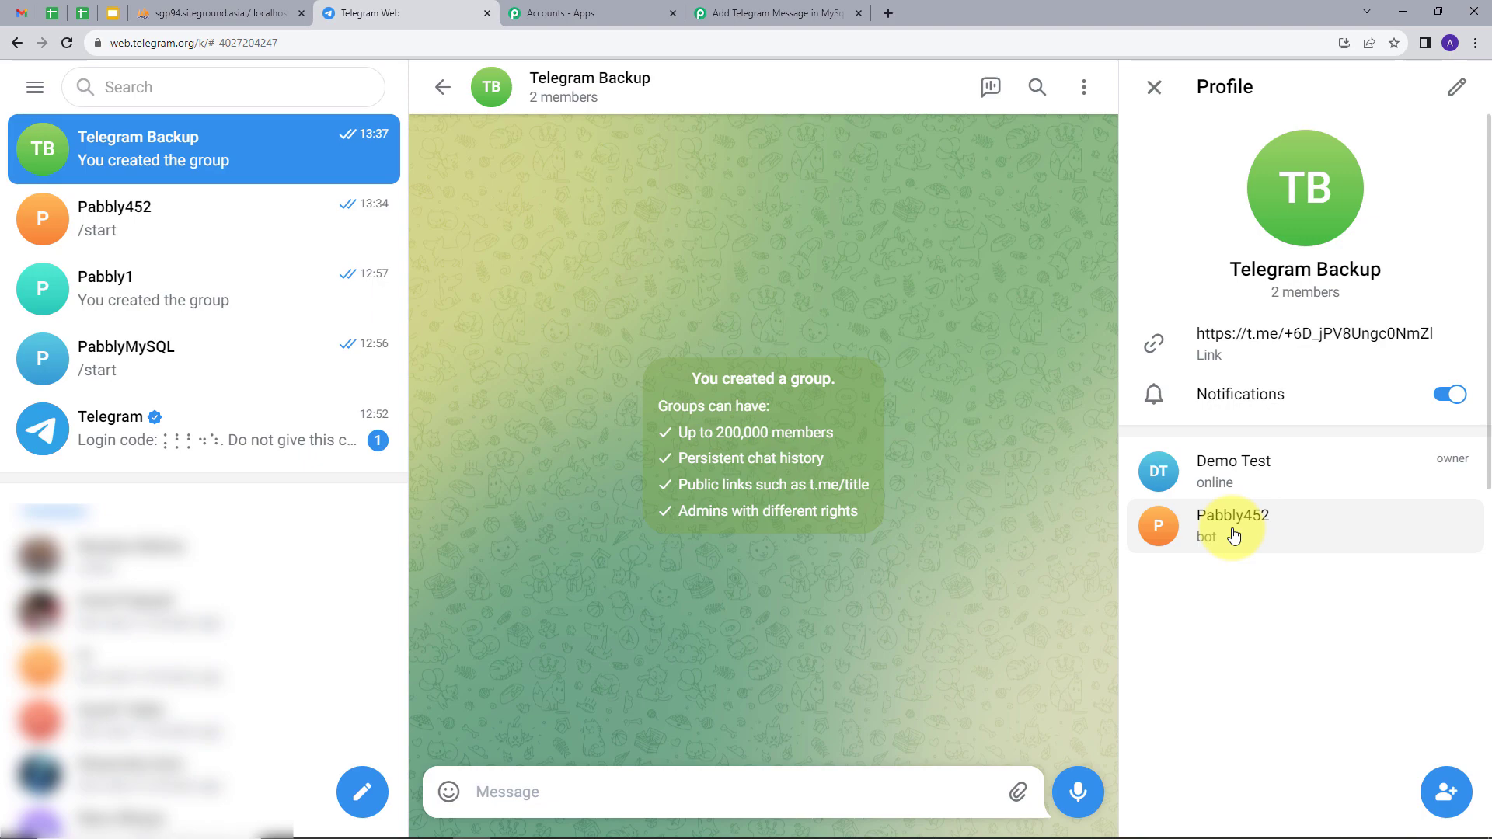
left_click(66, 42)
left_click(505, 87)
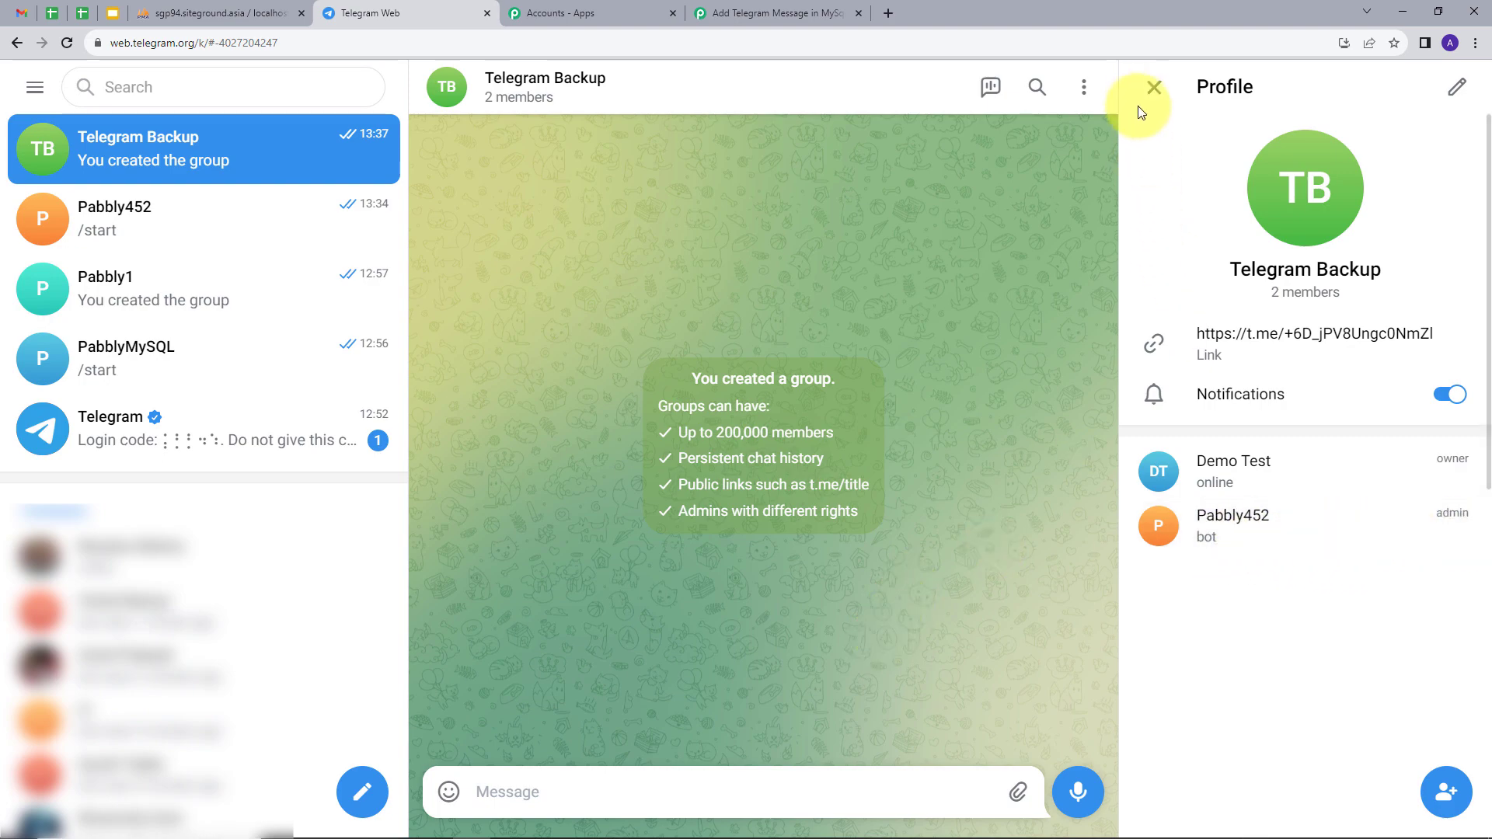
left_click(1151, 87)
left_click(723, 11)
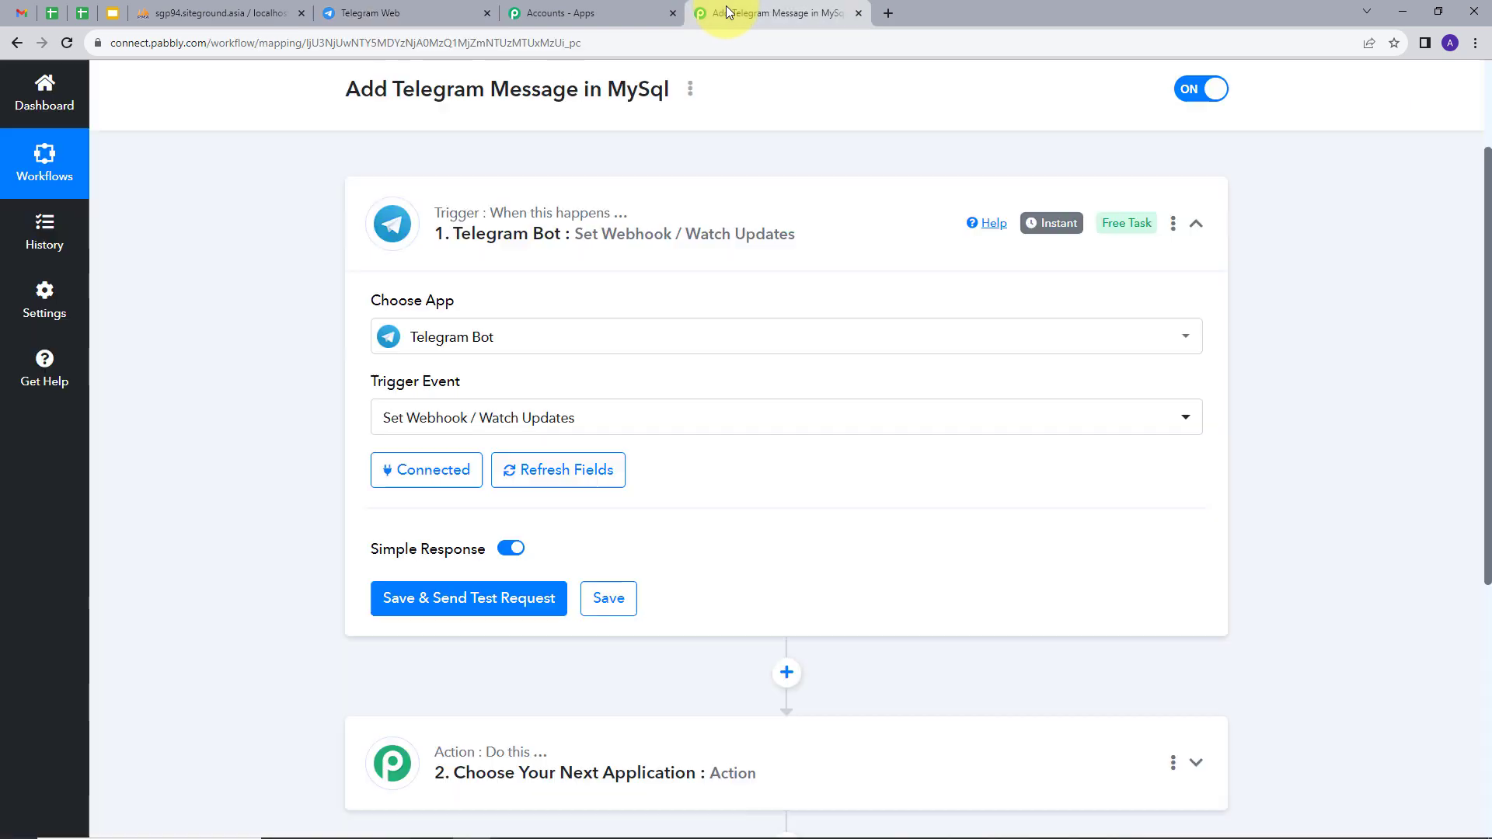
Send 'This for demo purpose' in the Telegram Backup group so the trigger captures it as Response A.
left_click(456, 607)
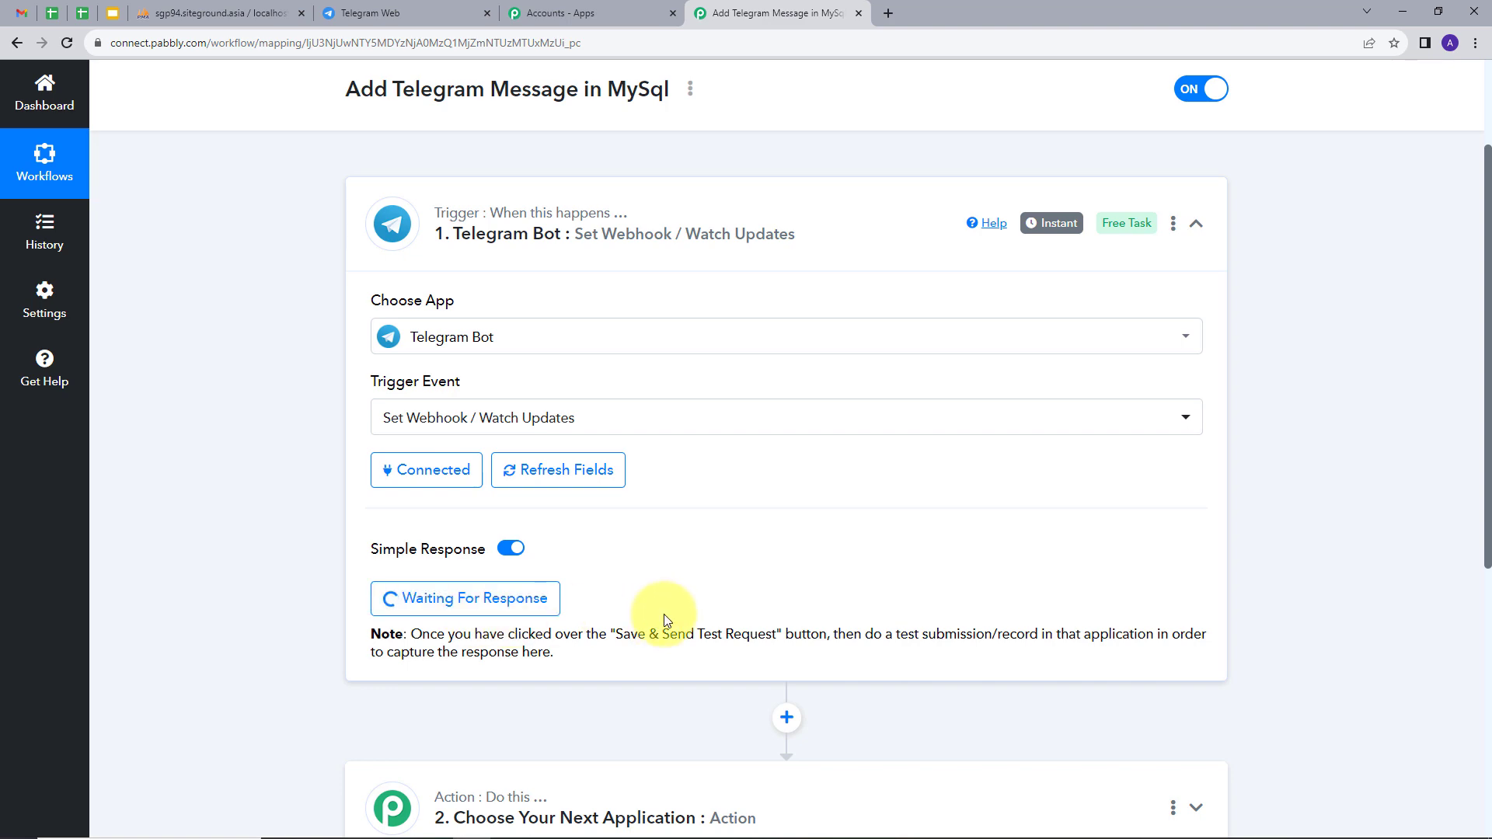
left_click(407, 12)
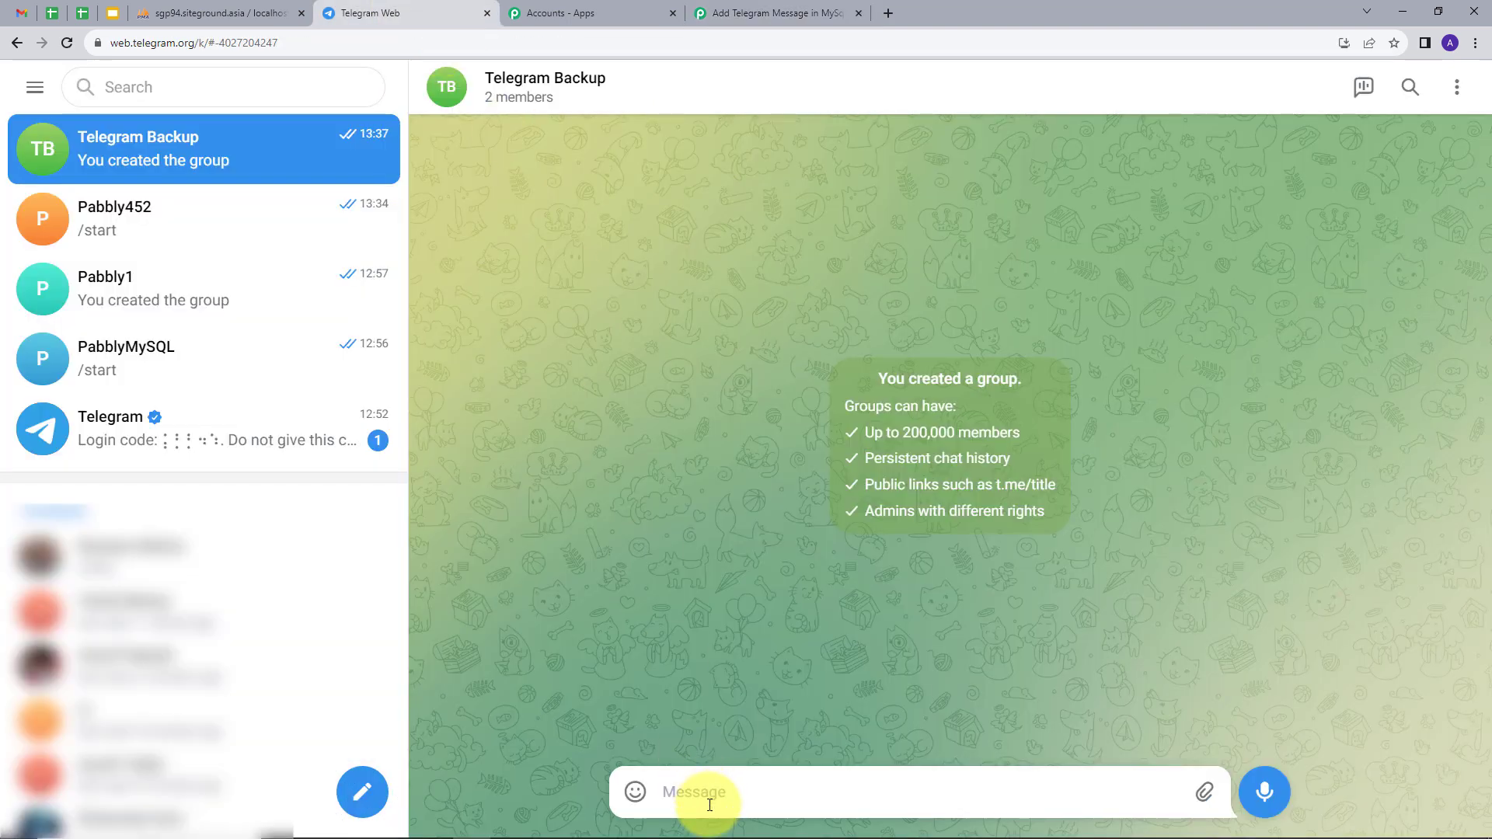
type("This for demo purpose")
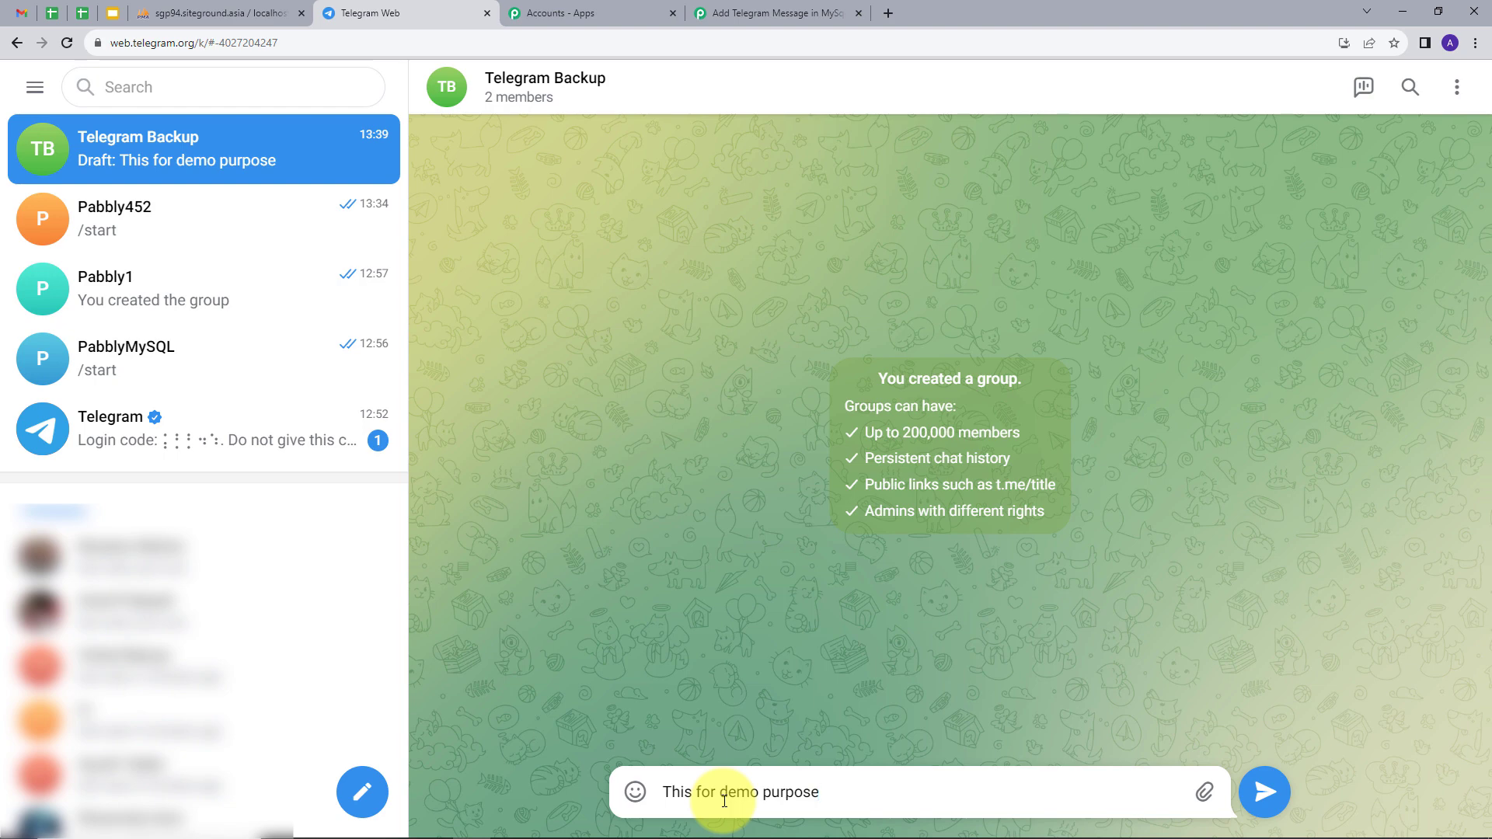
key("Return")
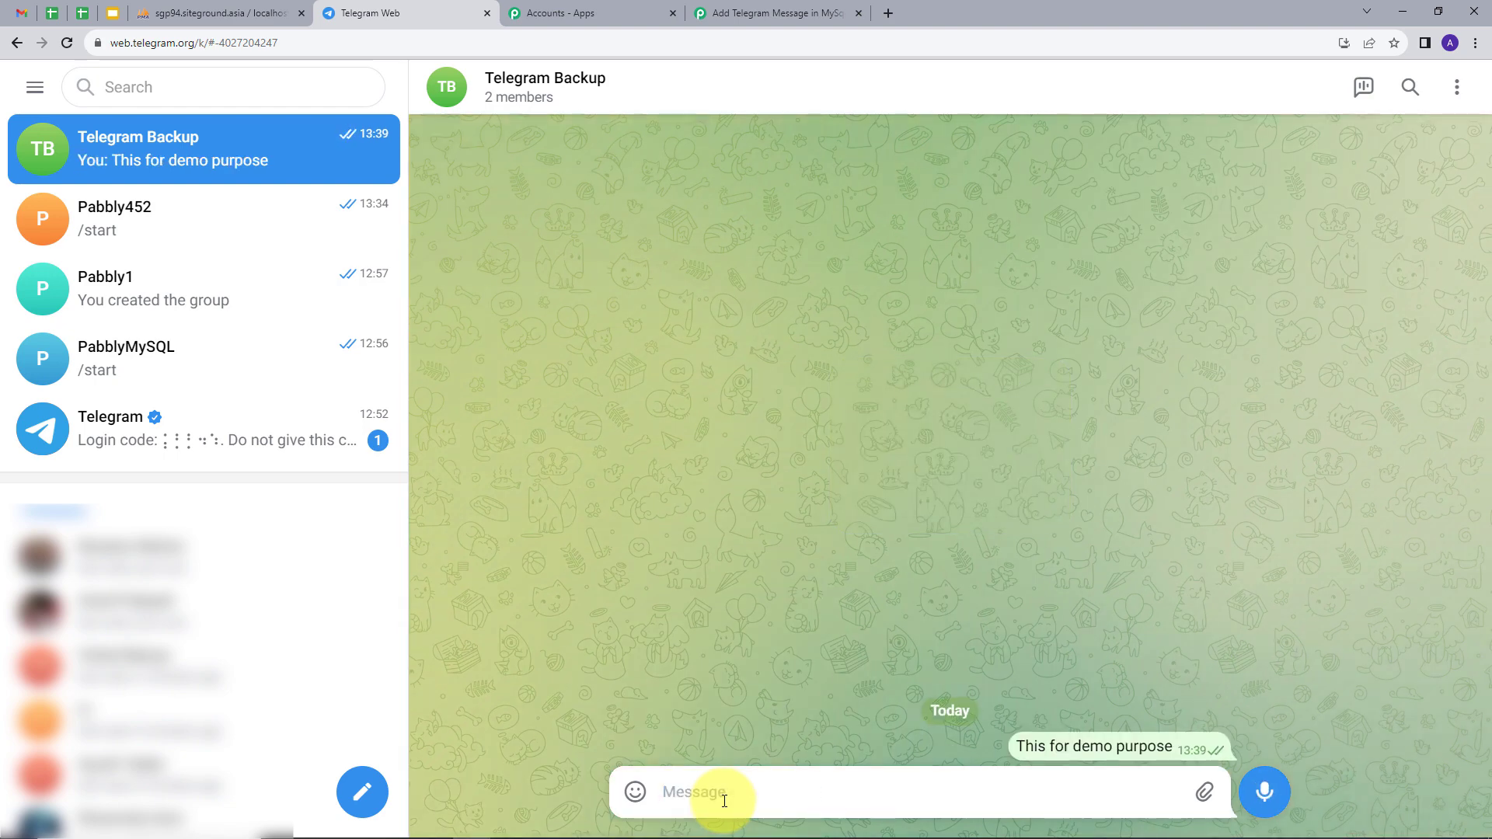
left_click(780, 13)
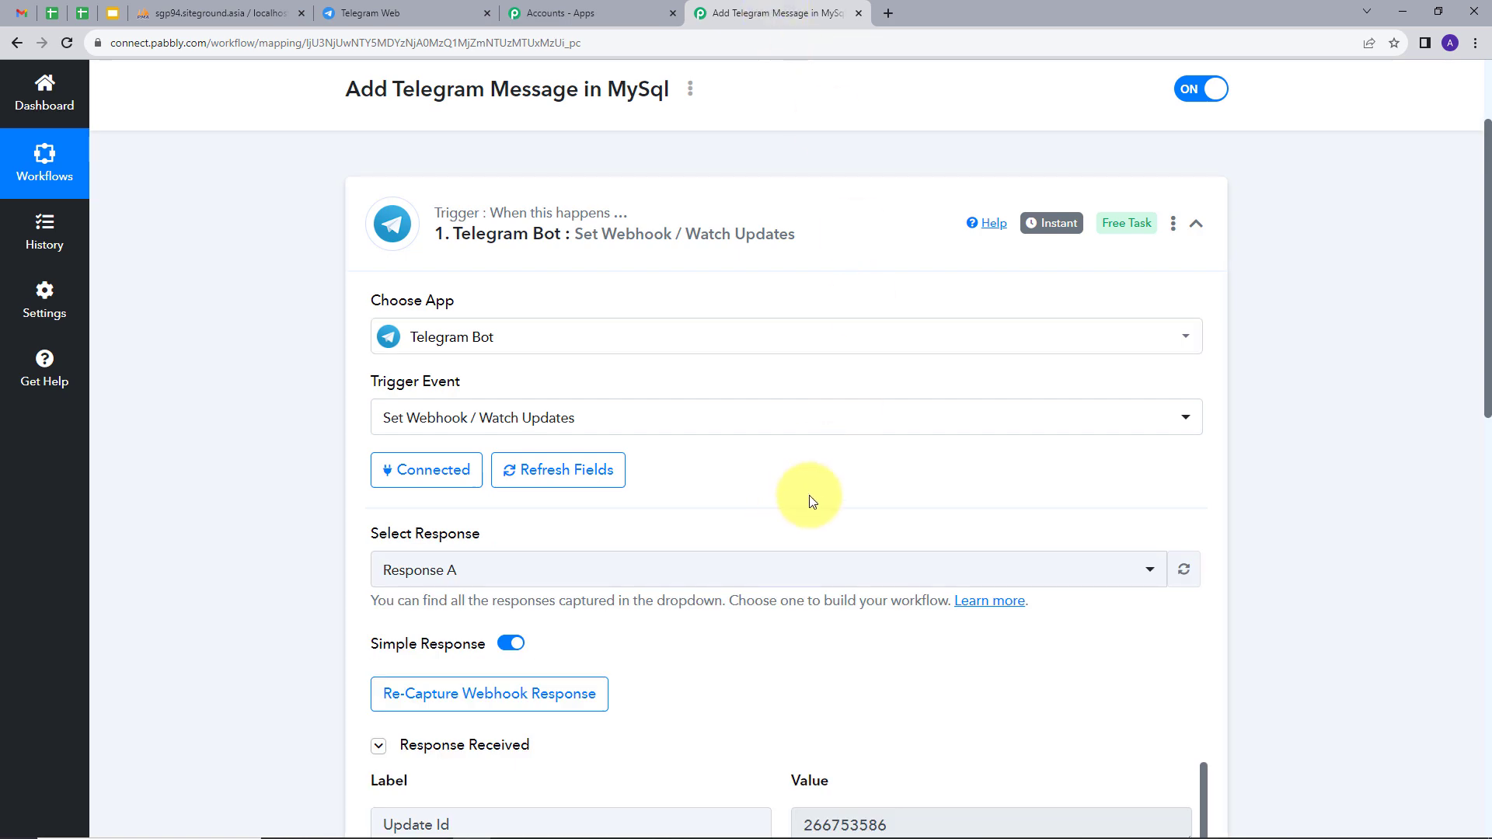
scroll(793, 503, "down", 5)
scroll(1192, 326, "down", 1)
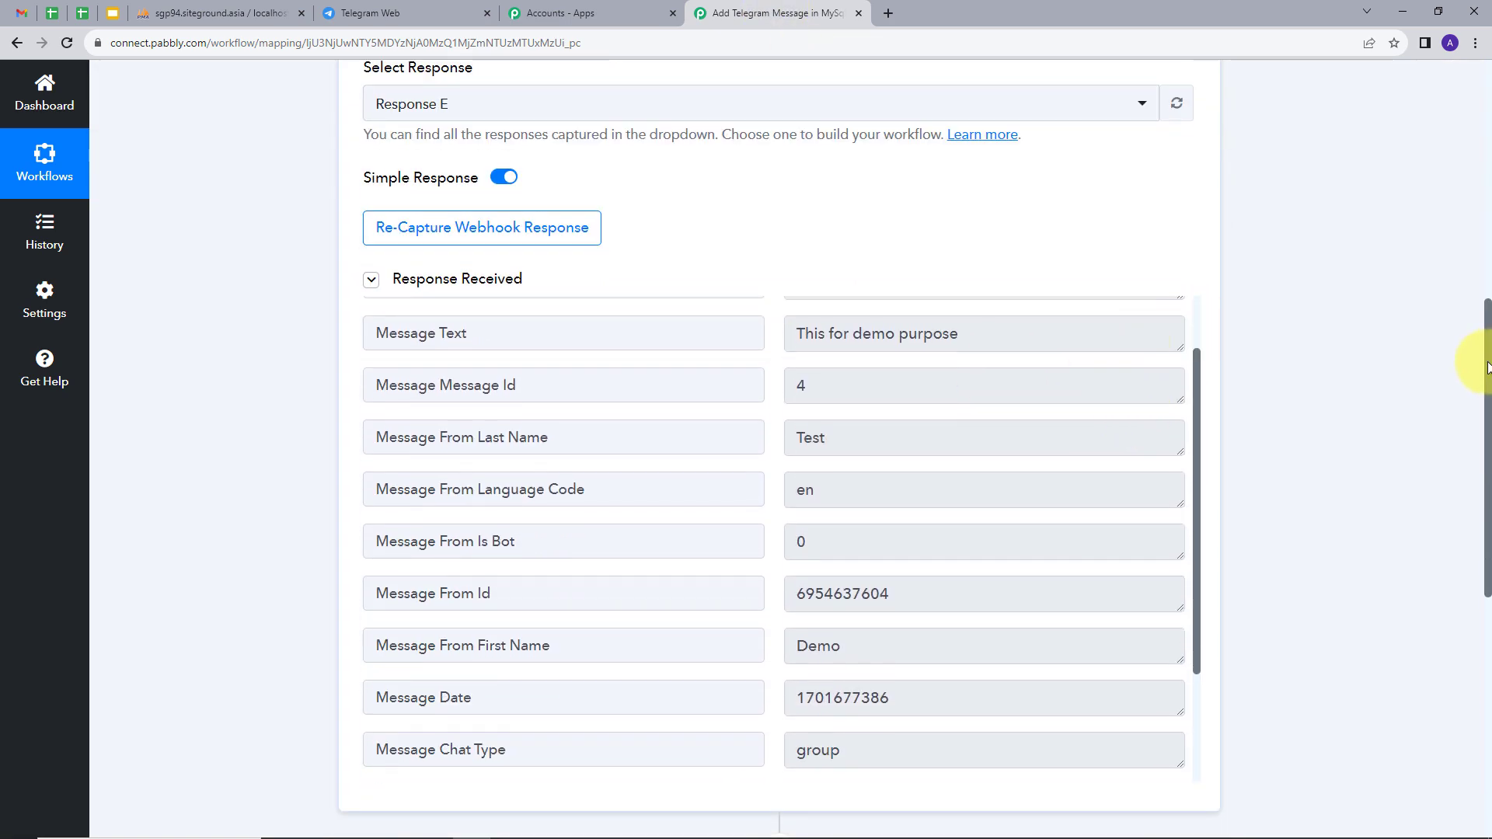
scroll(1042, 386, "up", 1)
scroll(1378, 394, "down", 2)
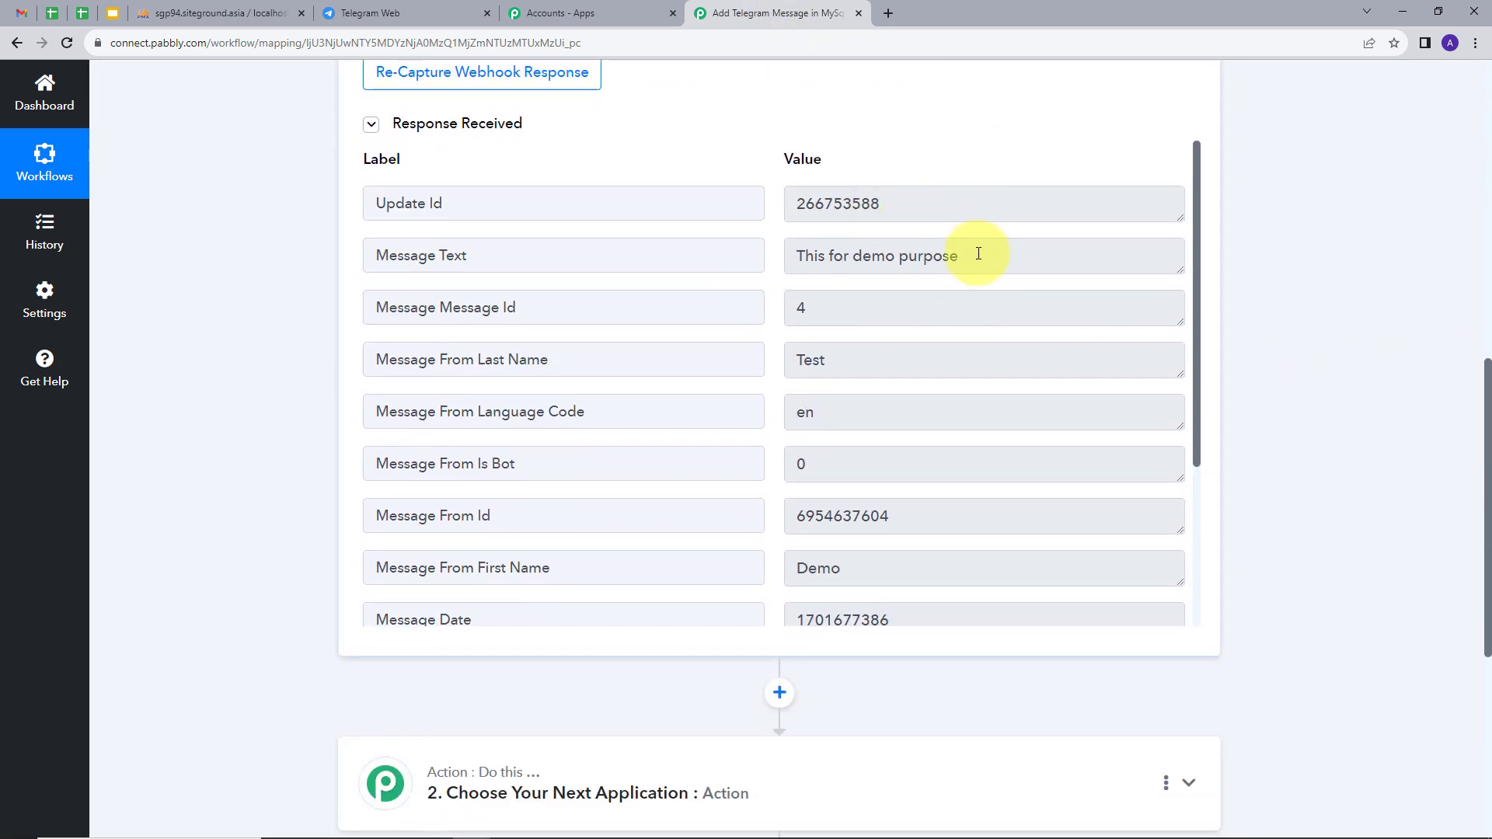
left_click_drag(983, 257, 749, 284)
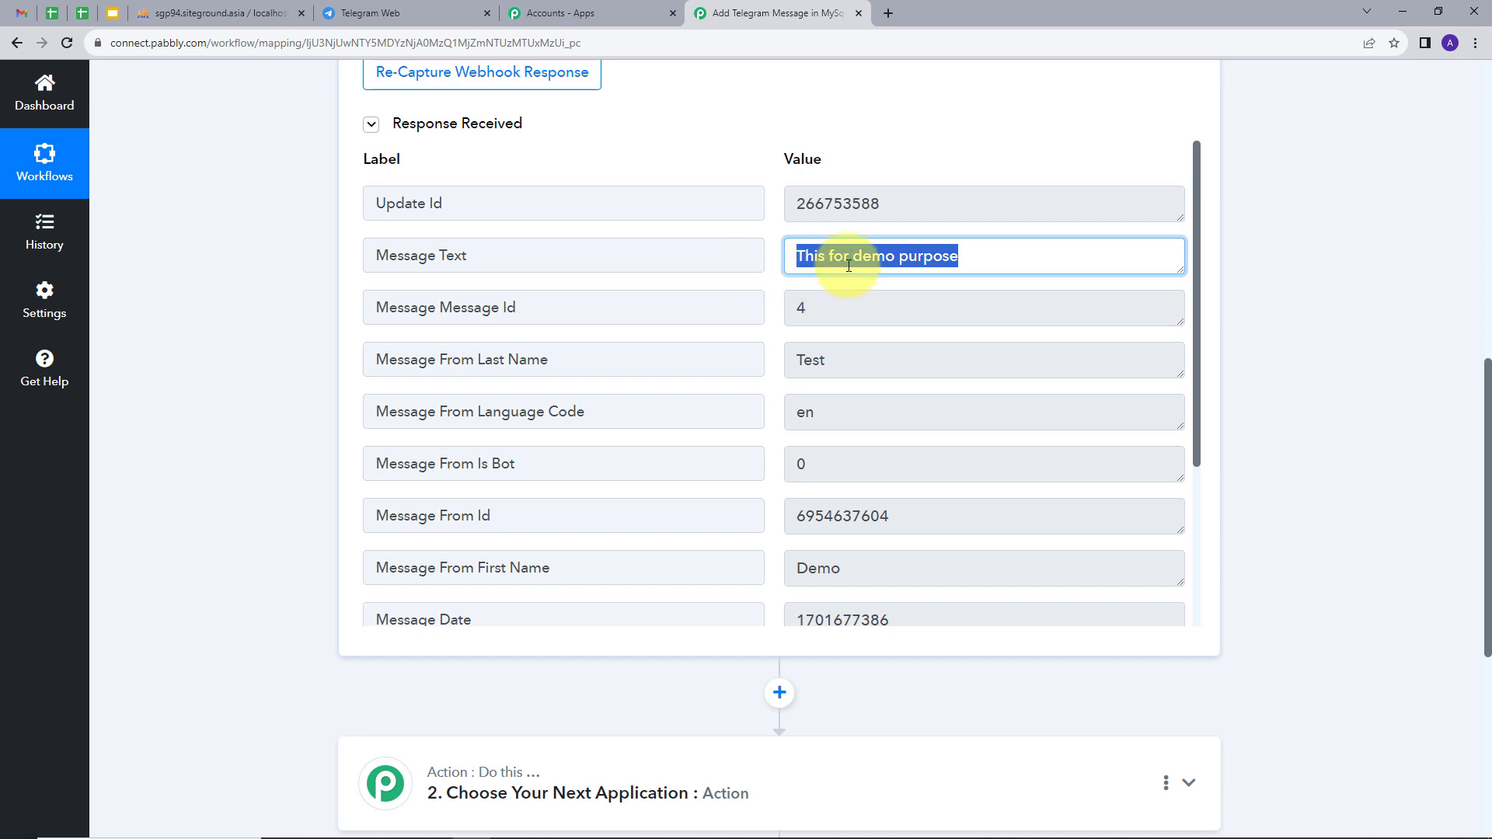
left_click_drag(902, 204, 772, 208)
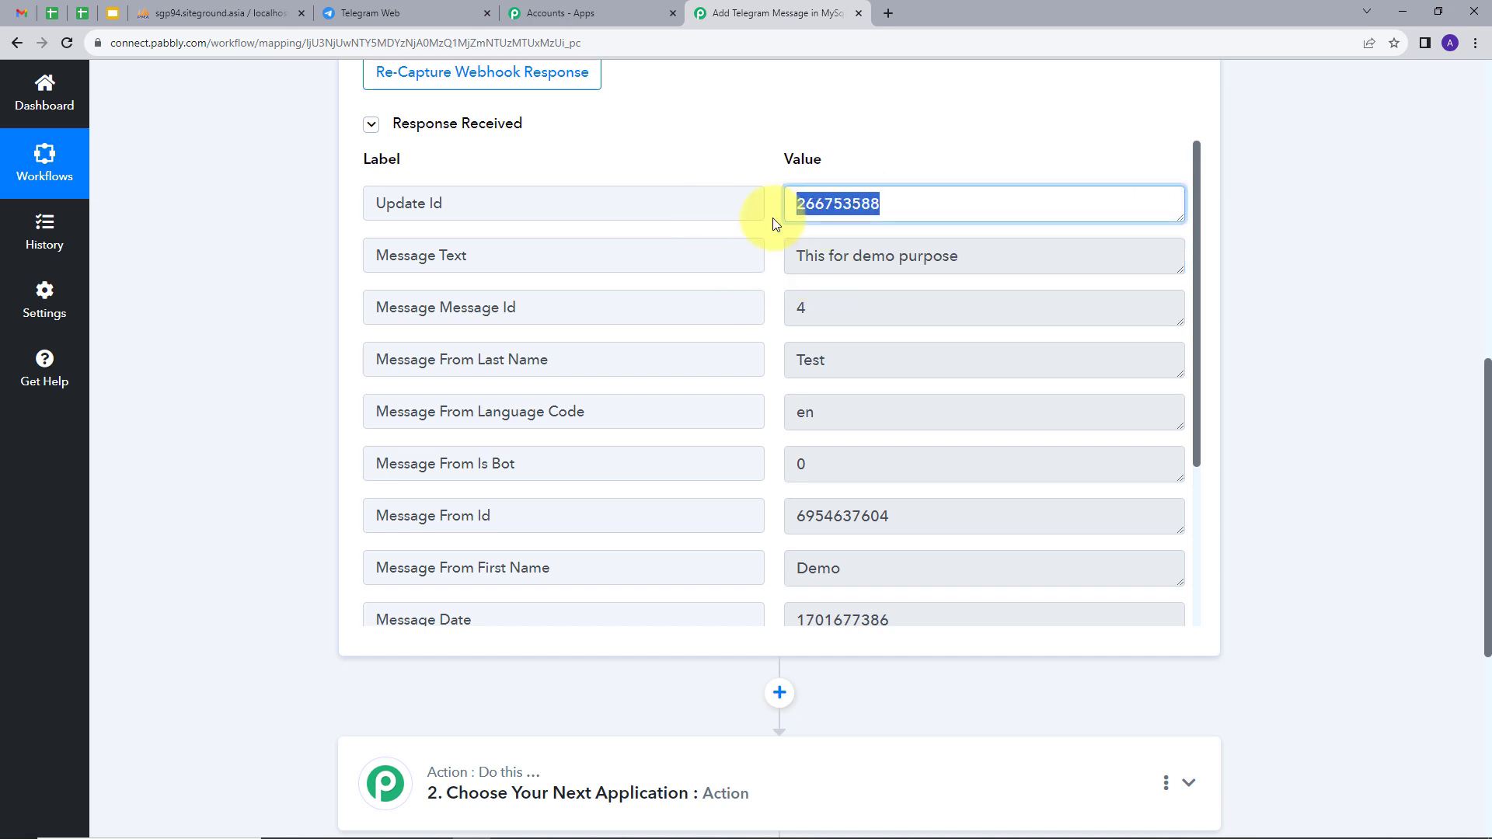
scroll(980, 396, "down", 1)
scroll(966, 435, "down", 1)
left_click_drag(855, 413, 734, 434)
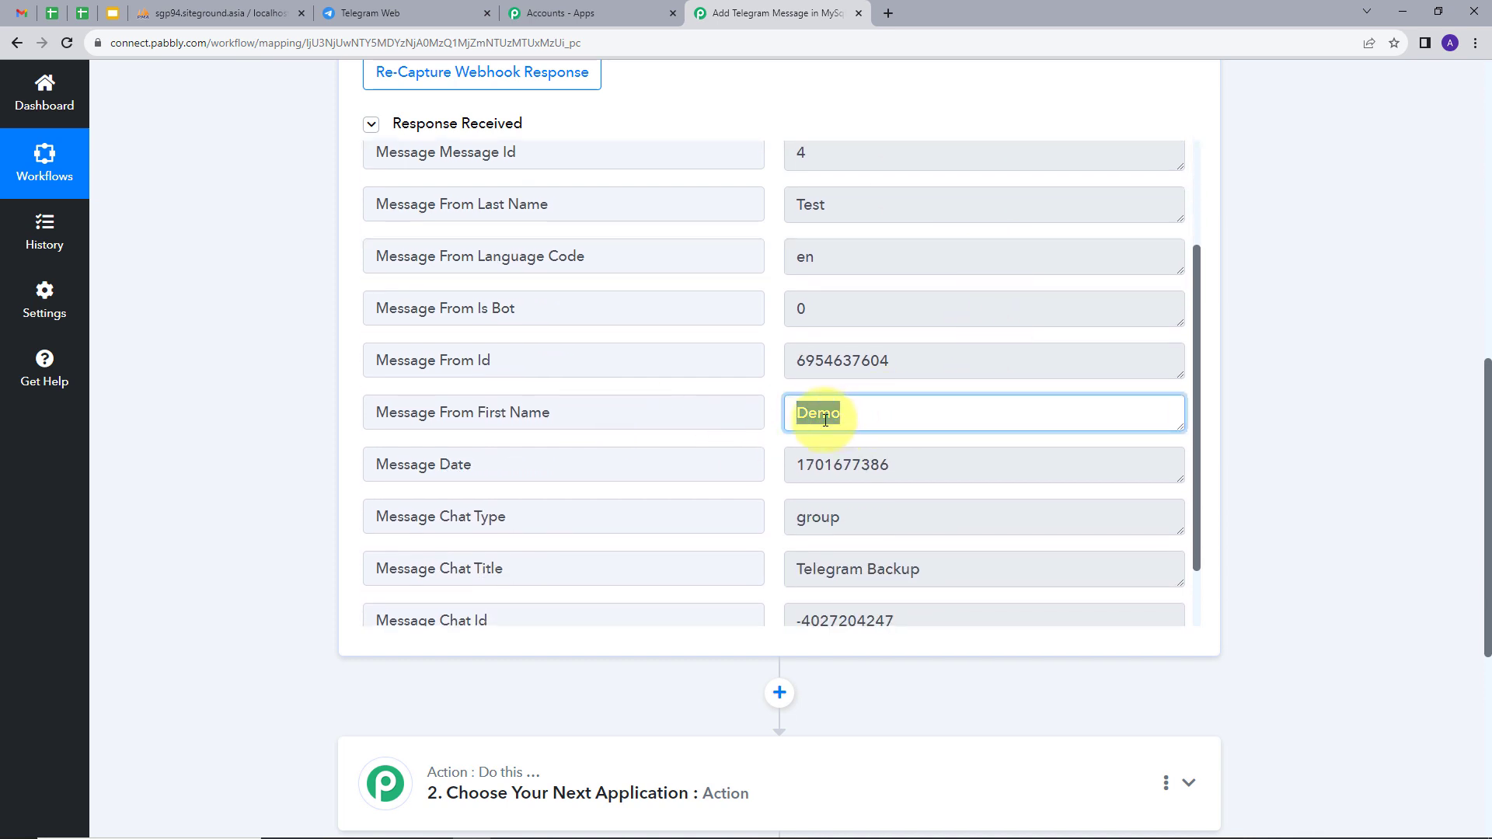
left_click(920, 366)
left_click(920, 366)
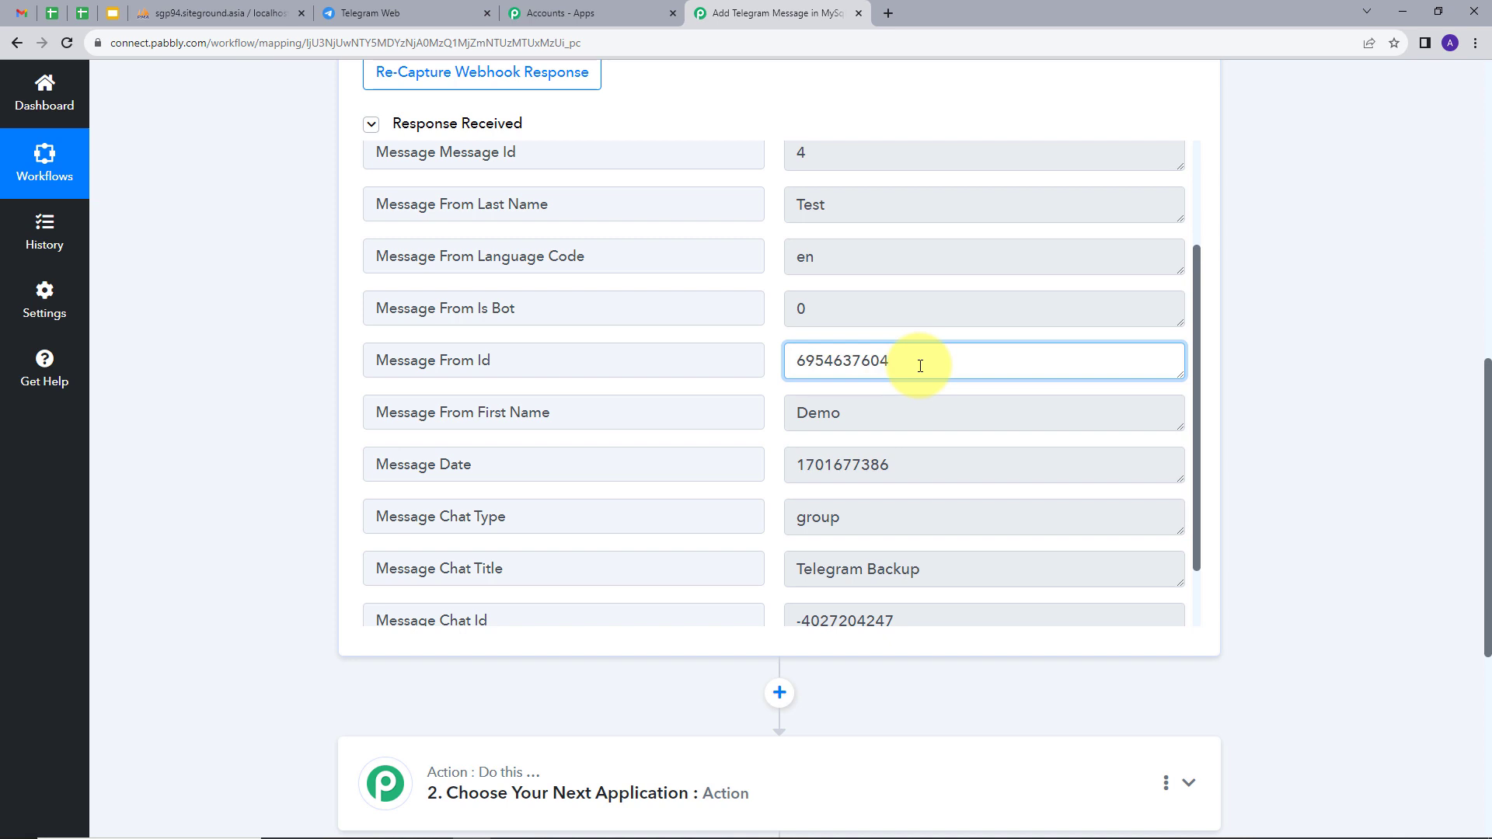
scroll(933, 459, "down", 1)
left_click(956, 545)
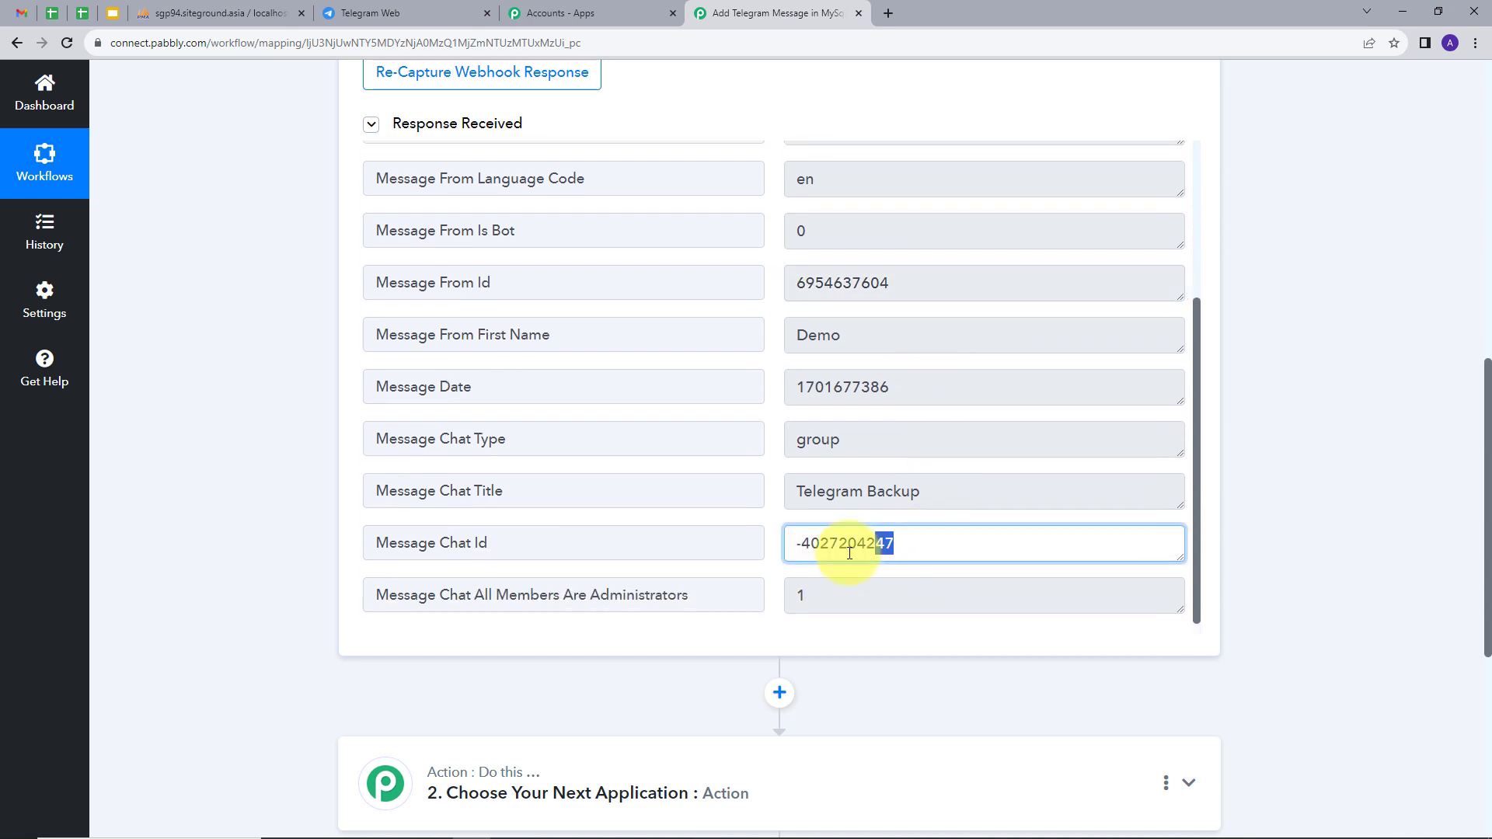
scroll(997, 465, "up", 1)
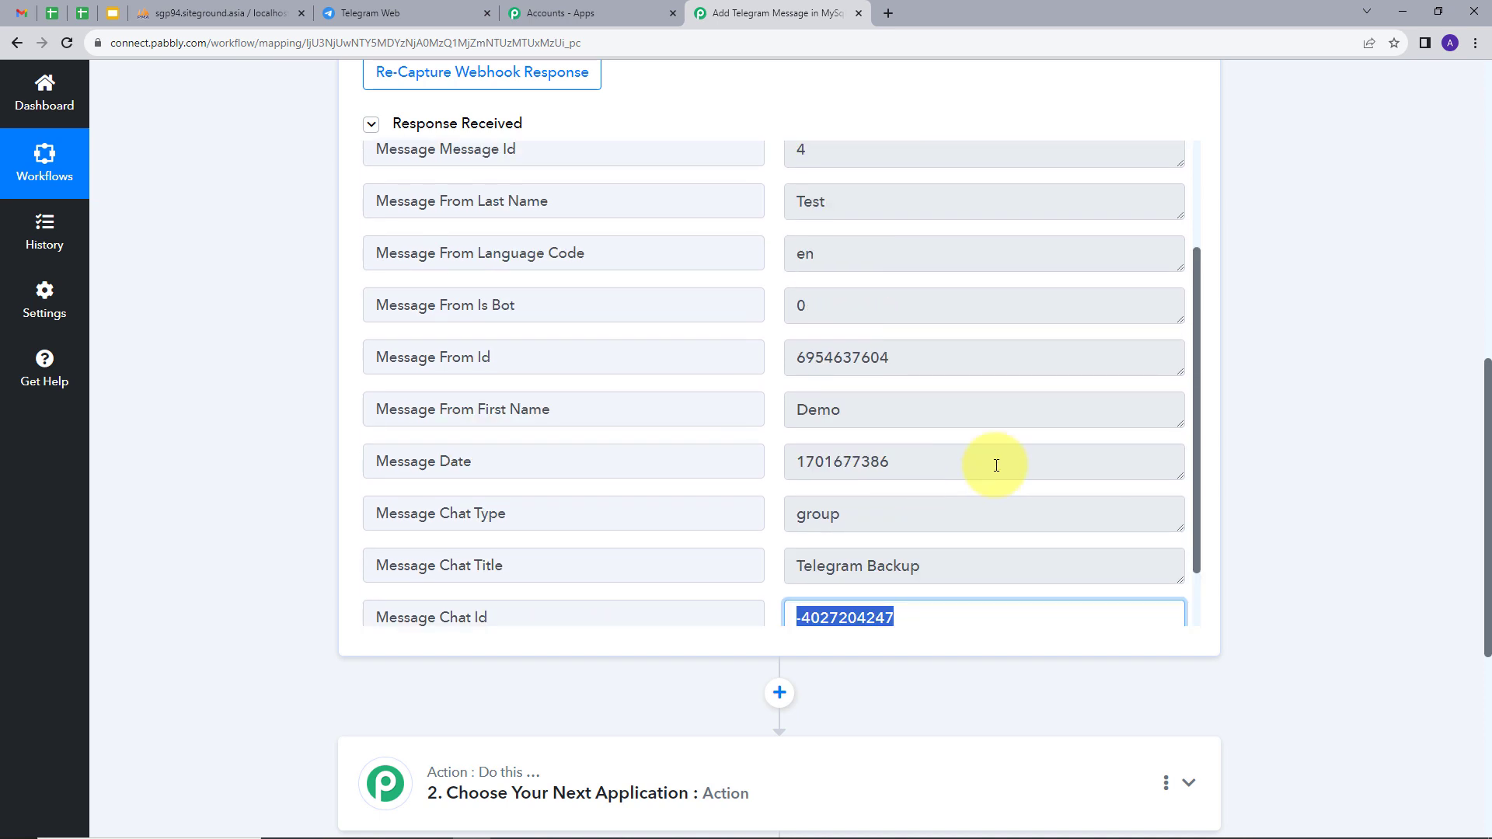
scroll(1274, 402, "down", 3)
Set the action step's app to MySQL with the Insert Row action event.
left_click(951, 548)
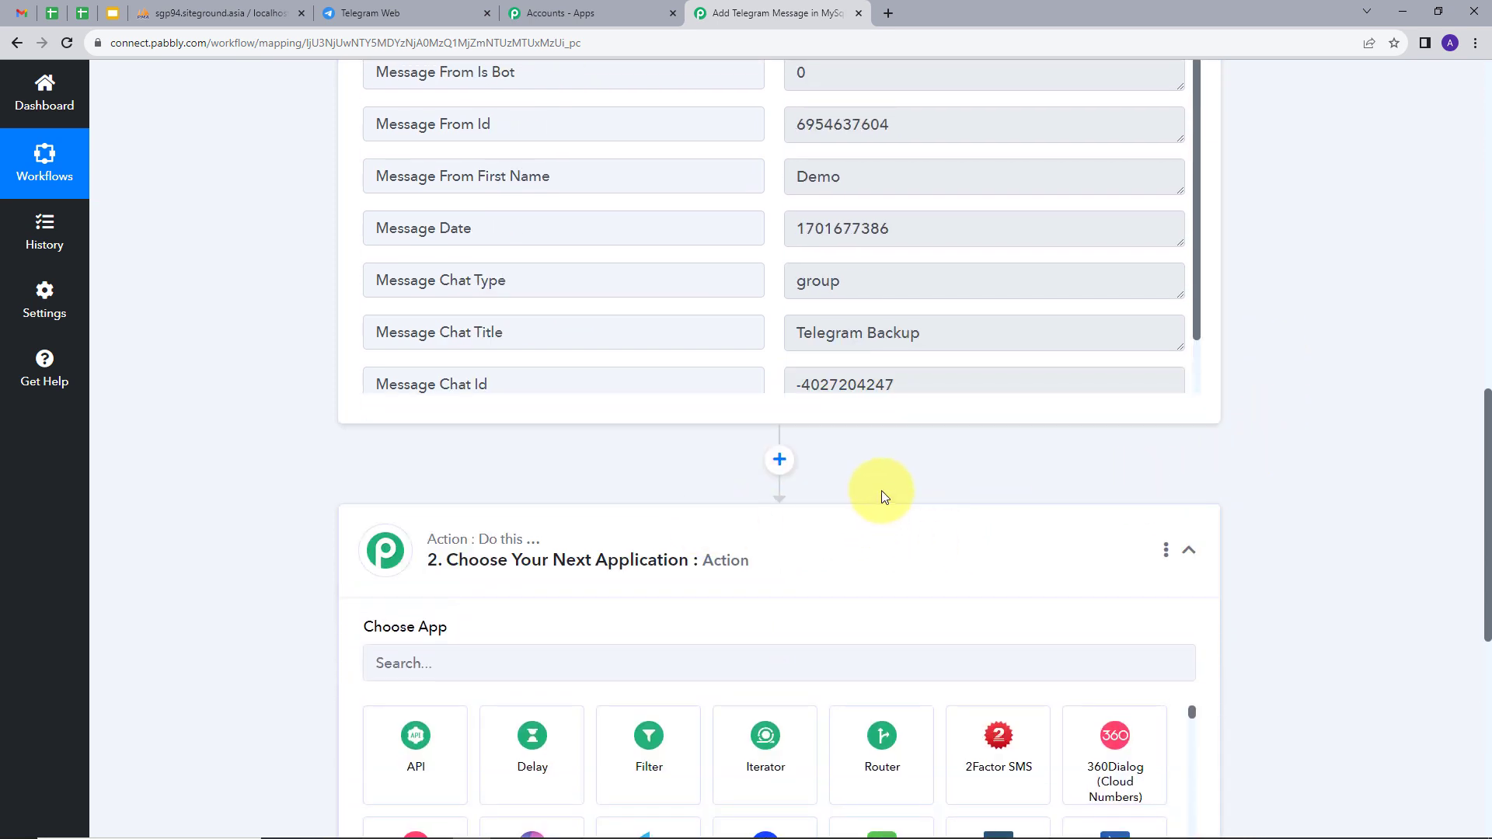
scroll(746, 513, "down", 2)
left_click(607, 509)
type("Mysql")
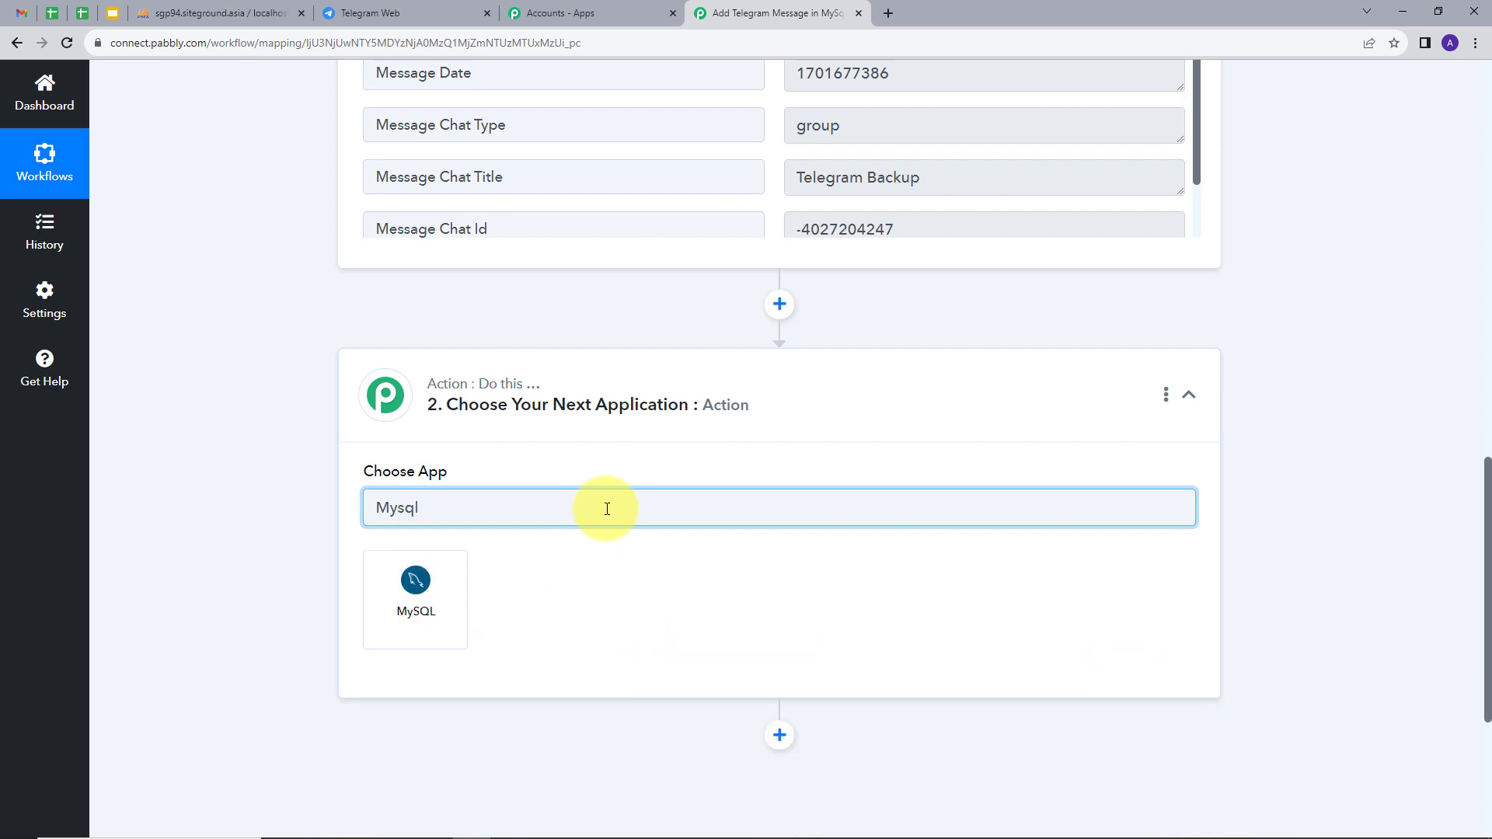
left_click(416, 582)
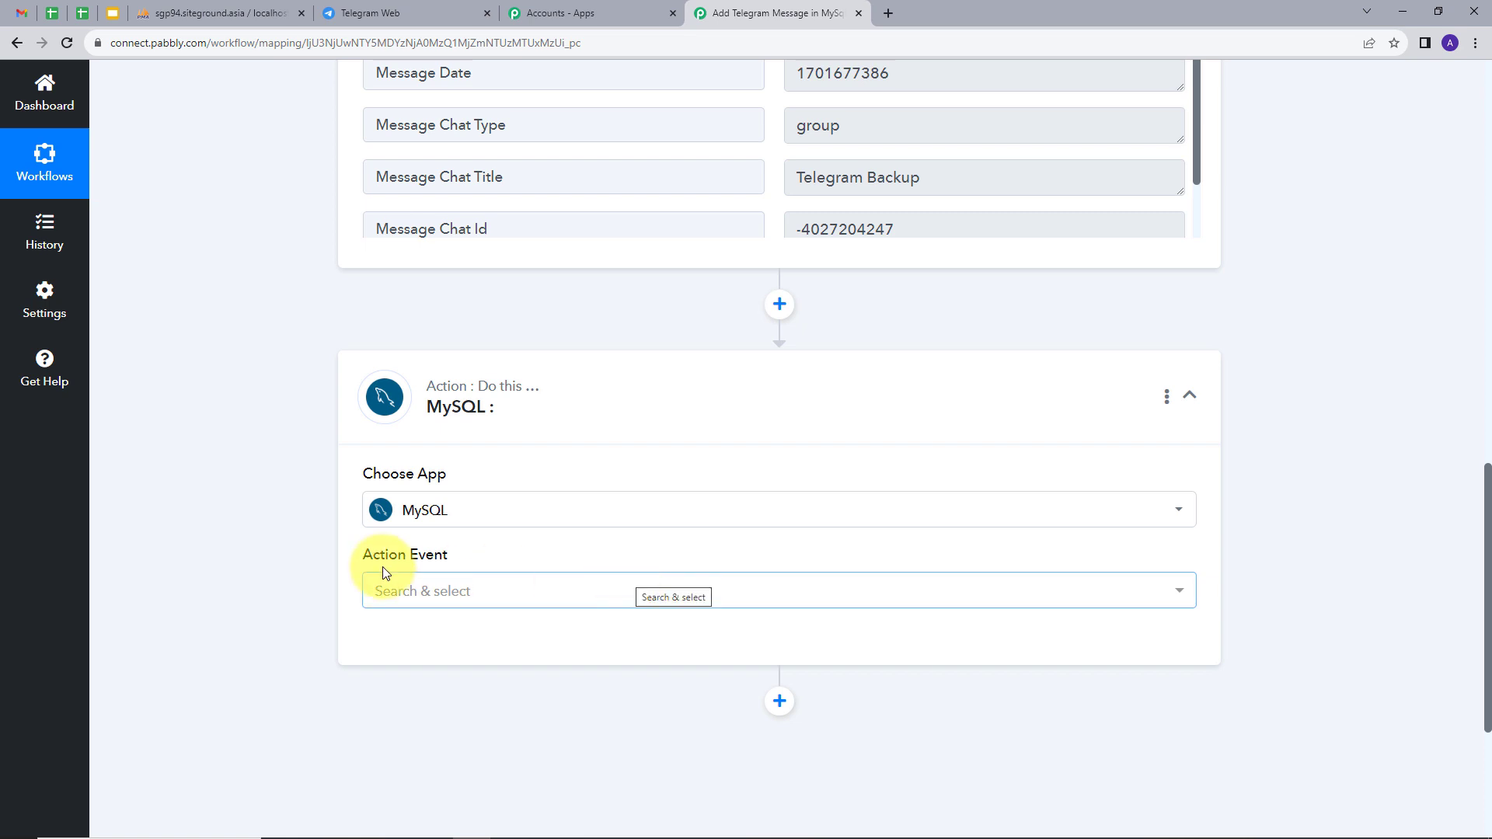
mouse_move(362, 562)
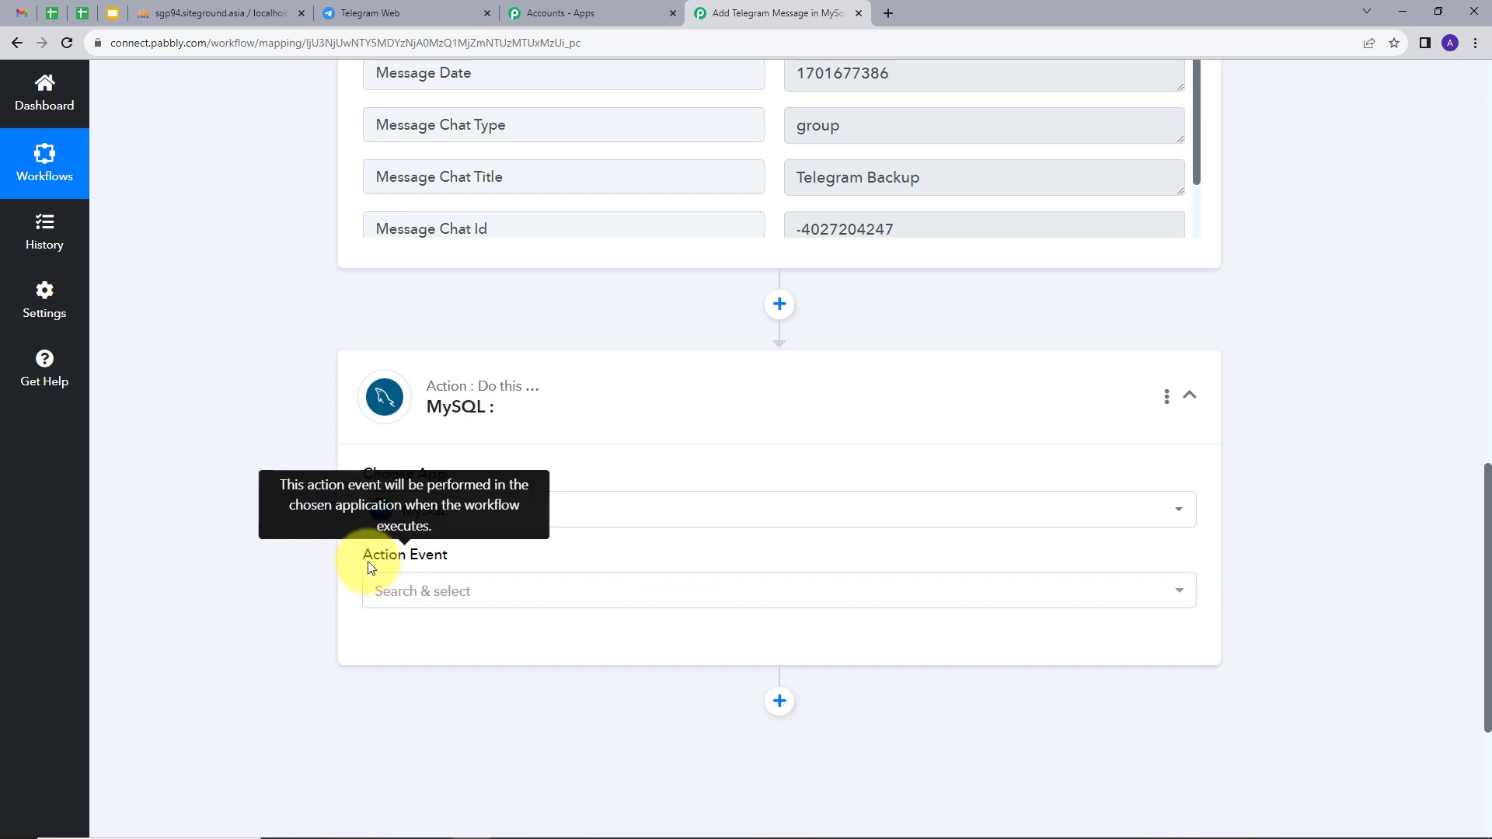
left_click(516, 591)
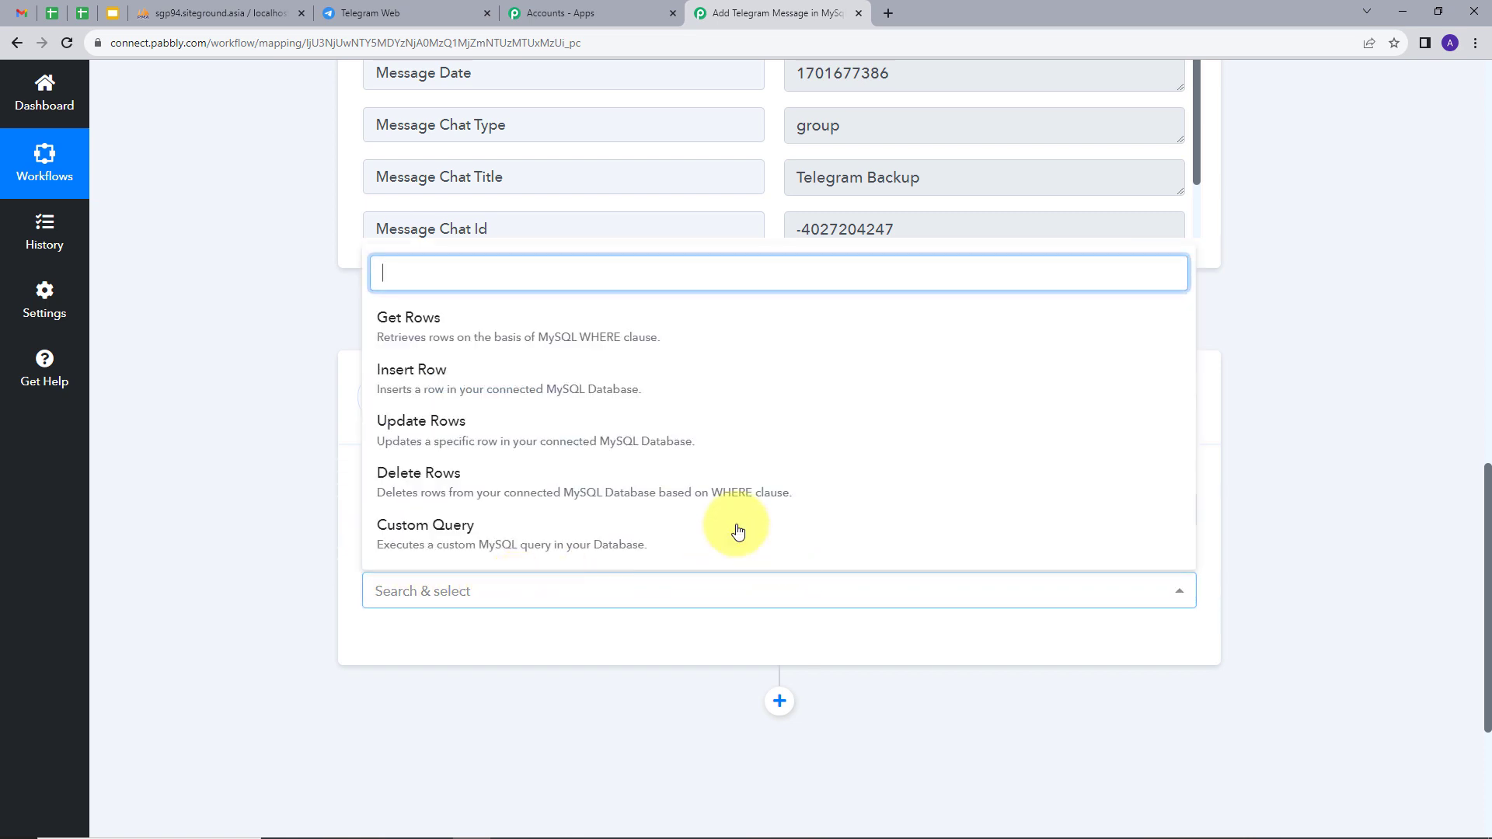
left_click(492, 387)
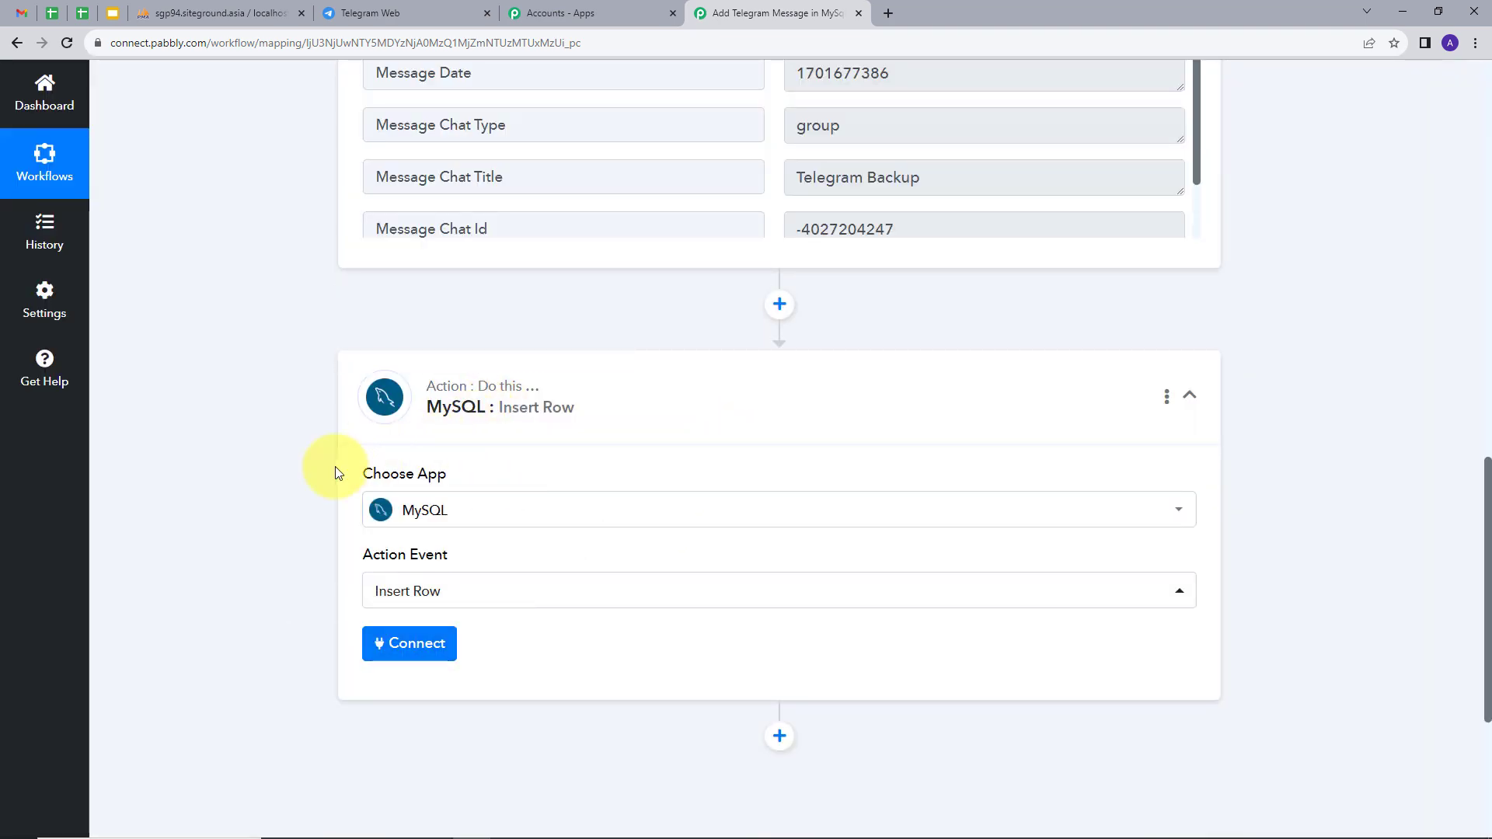
Add and save a new MySQL connection (MySQL #3) using the database username, password, host, database and port.
left_click(413, 645)
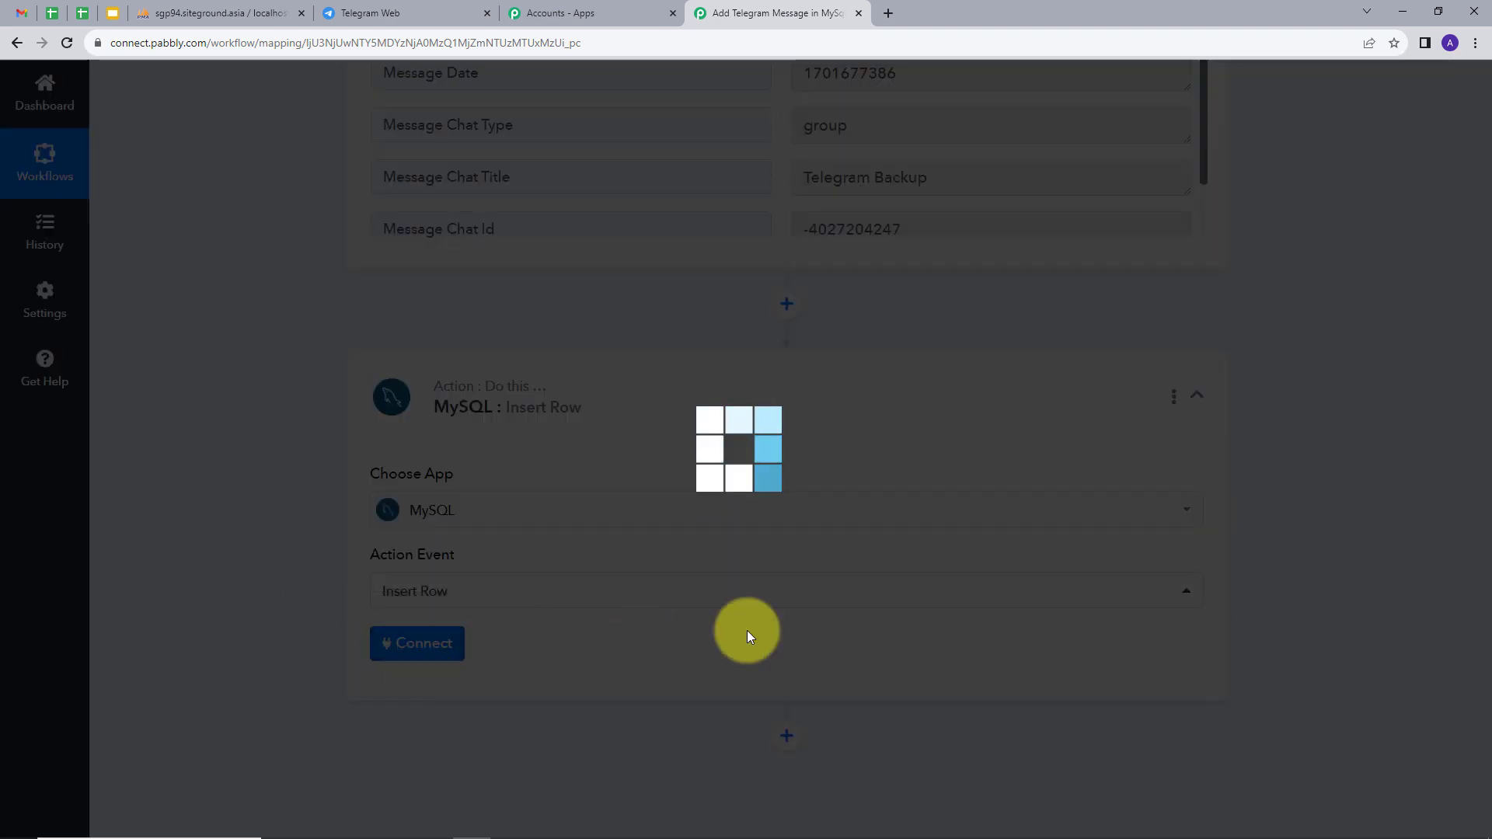
left_click(727, 252)
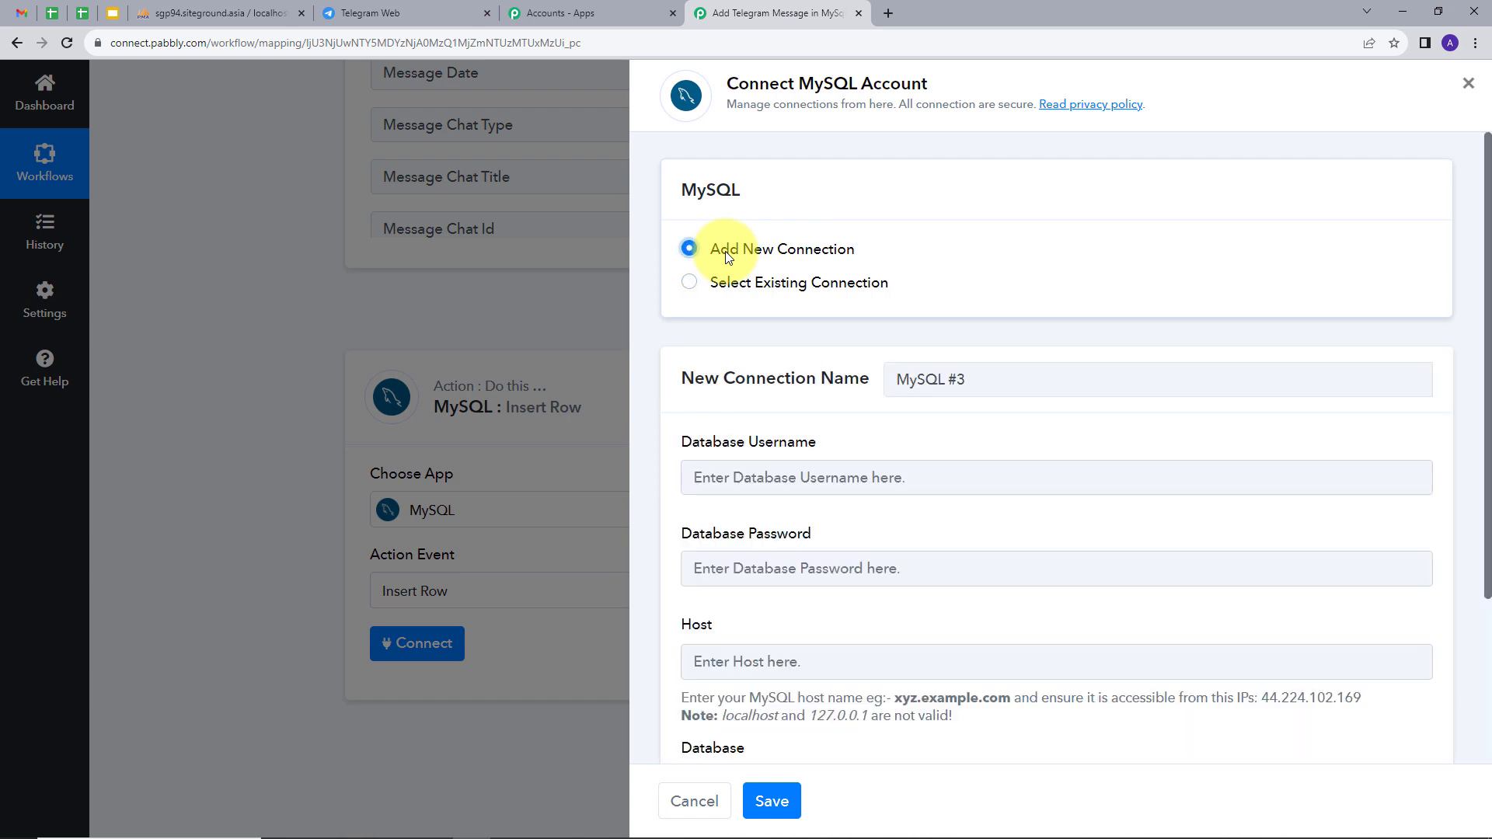
scroll(899, 383, "down", 3)
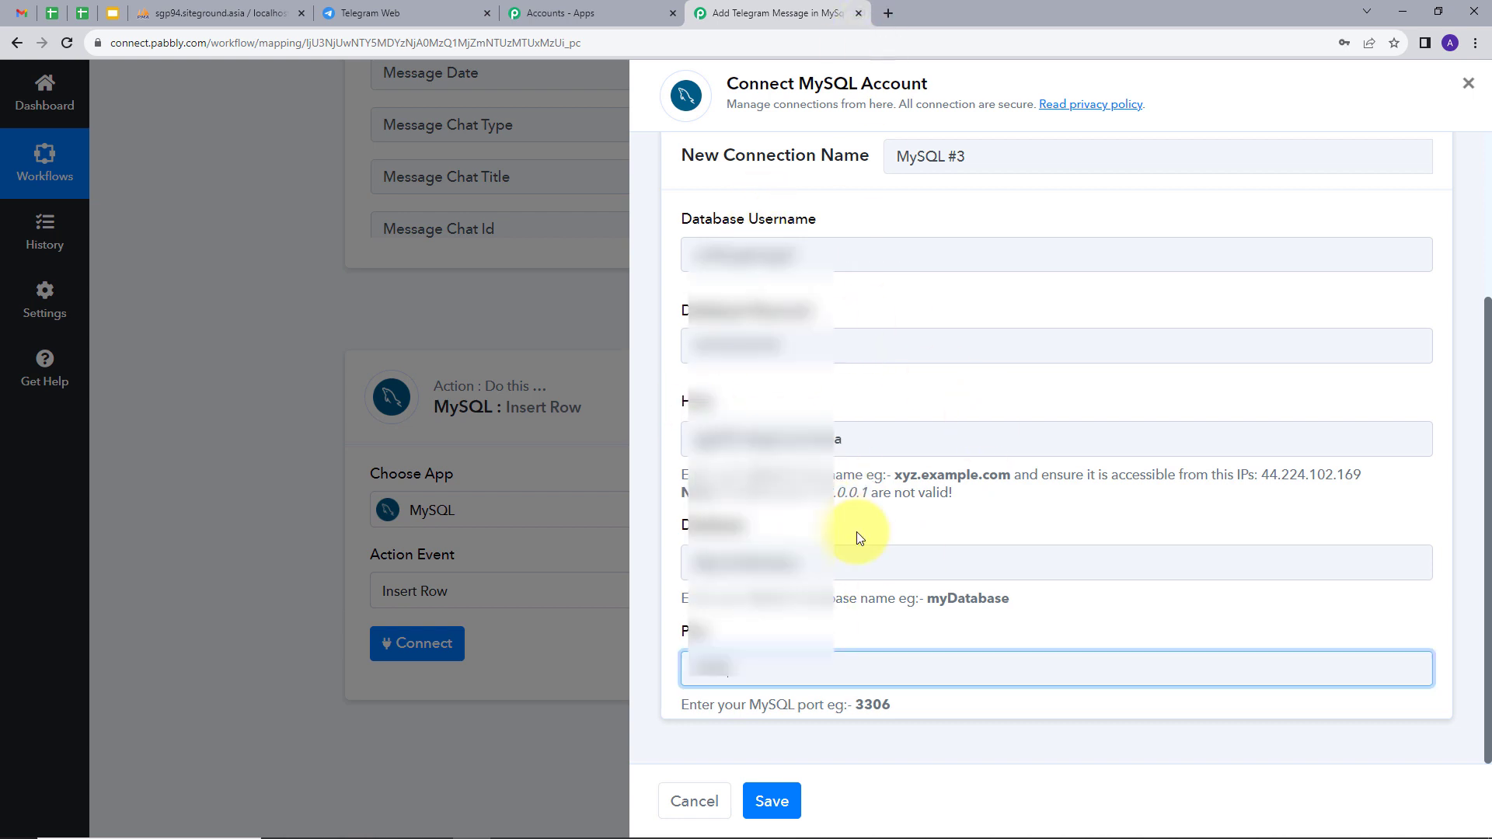
left_click(777, 802)
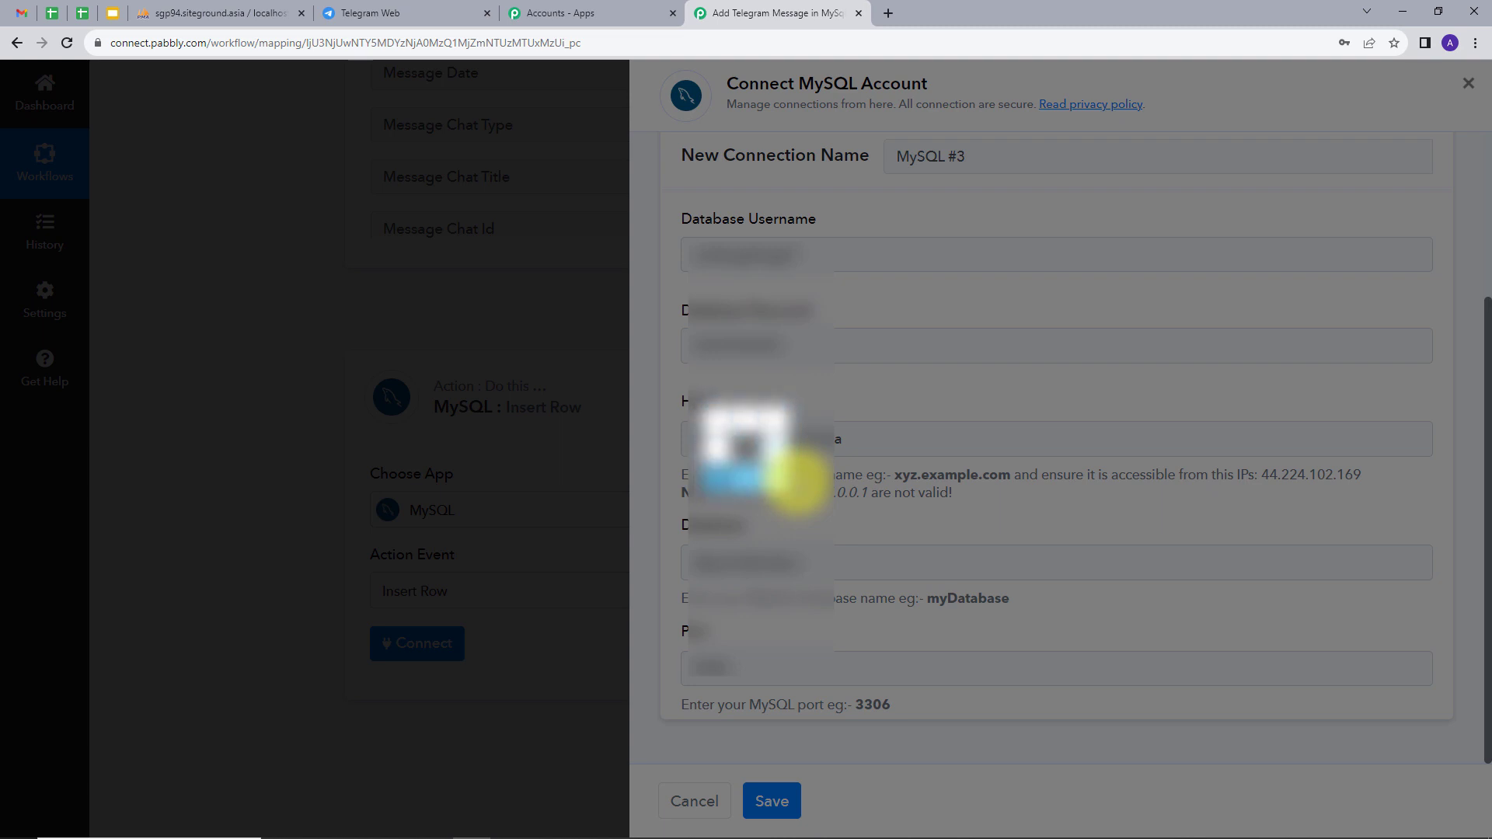
scroll(526, 433, "down", 3)
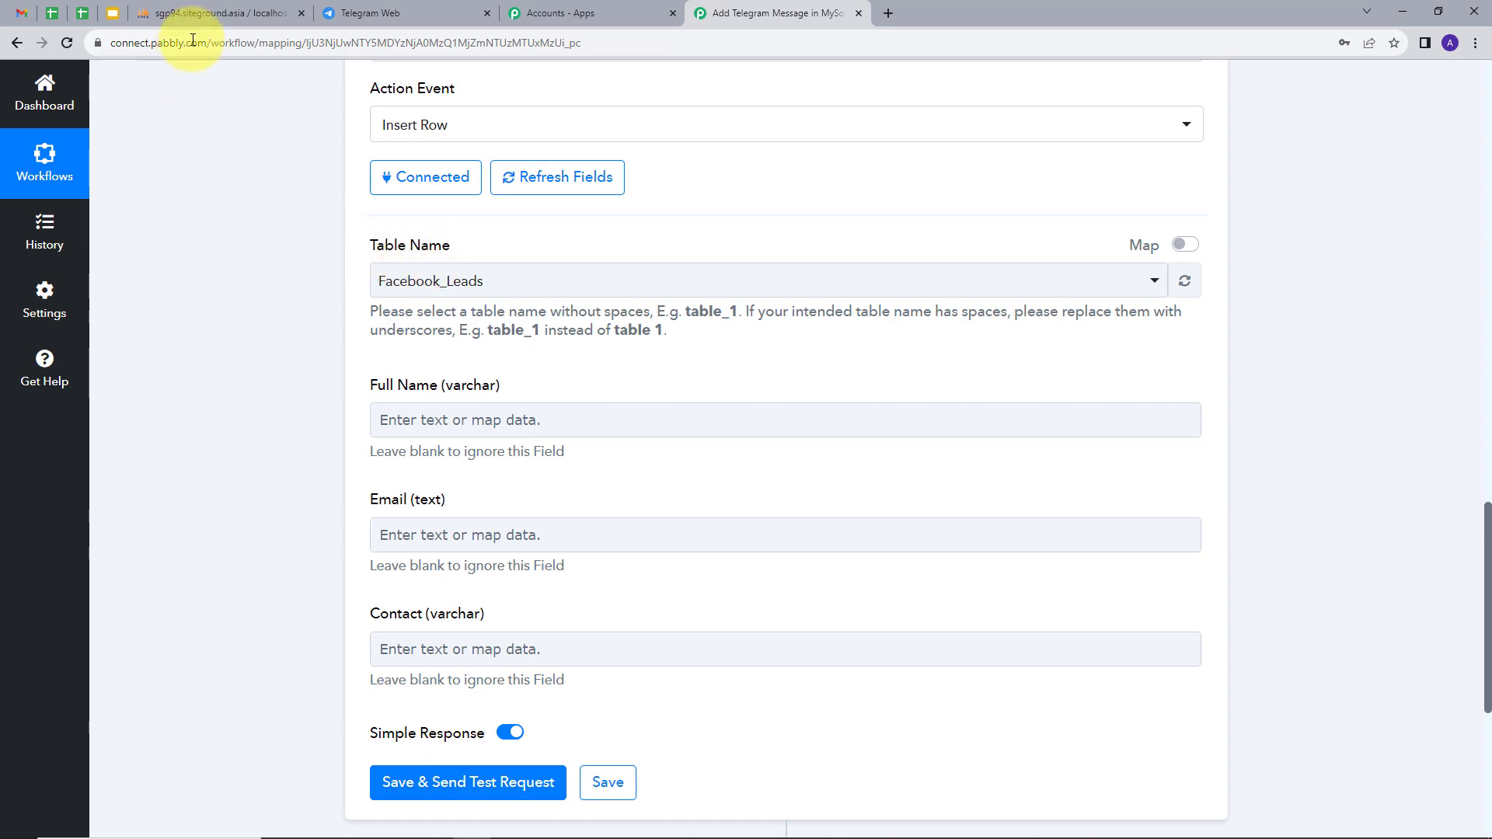
Check the Telegram_messages structure in phpMyAdmin, then choose Telegram_messages as the Table Name.
left_click(209, 12)
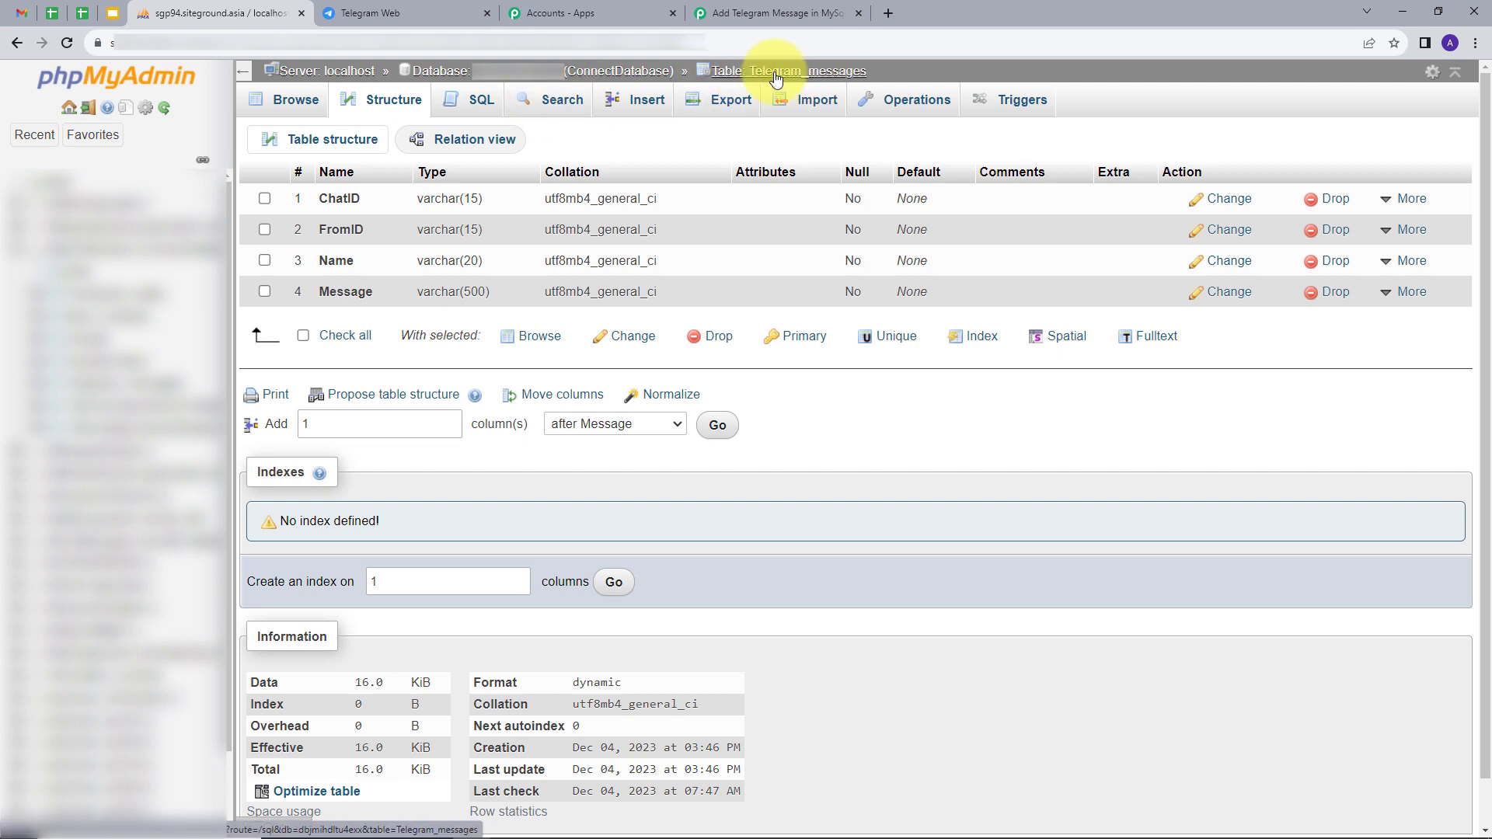
left_click(771, 14)
left_click(476, 286)
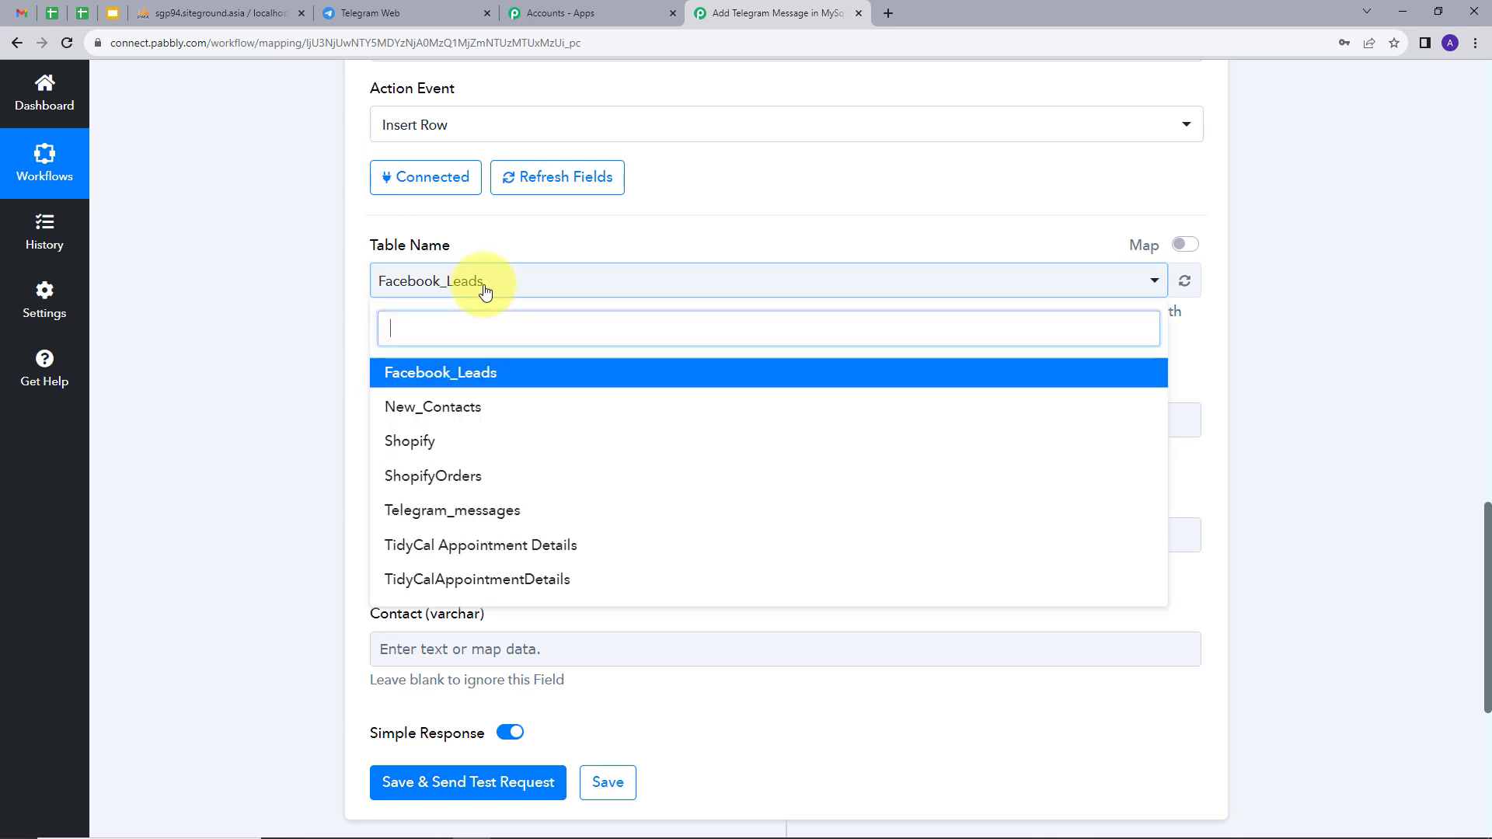
left_click(407, 518)
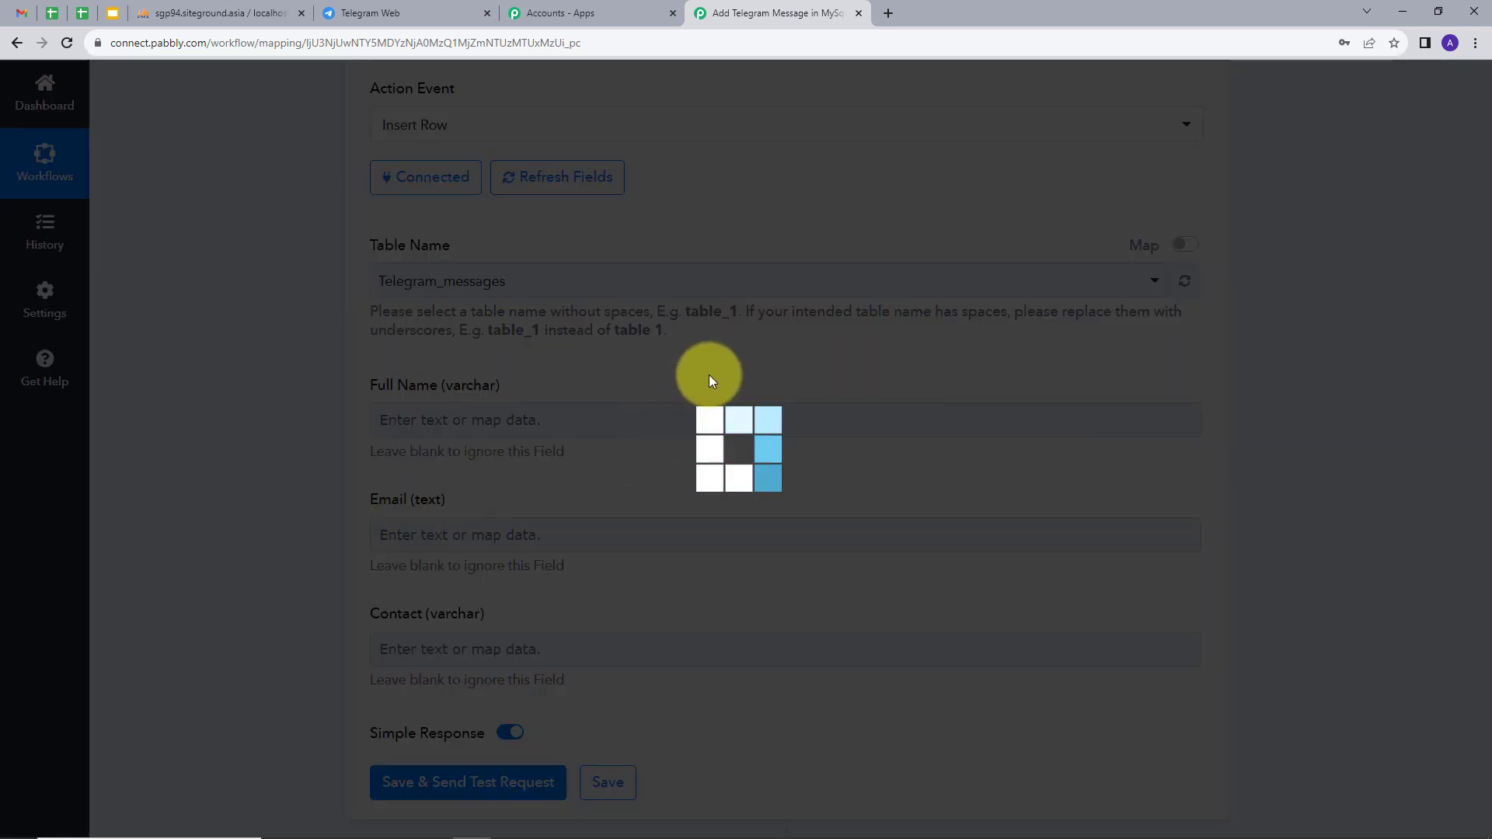
scroll(541, 431, "down", 1)
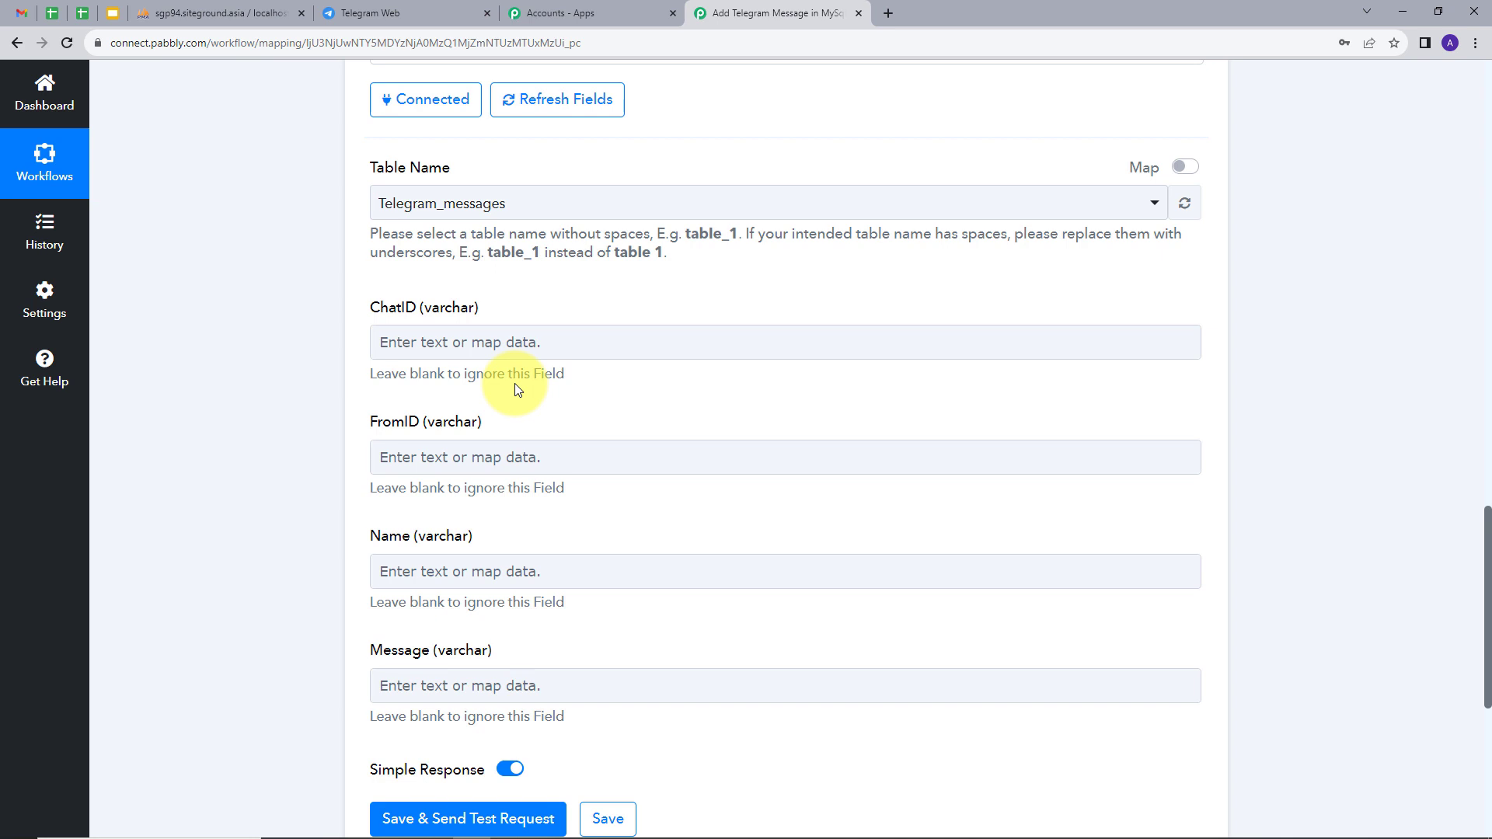
Map the Telegram Message Chat Id into ChatID and Message From Id into FromID.
left_click(581, 342)
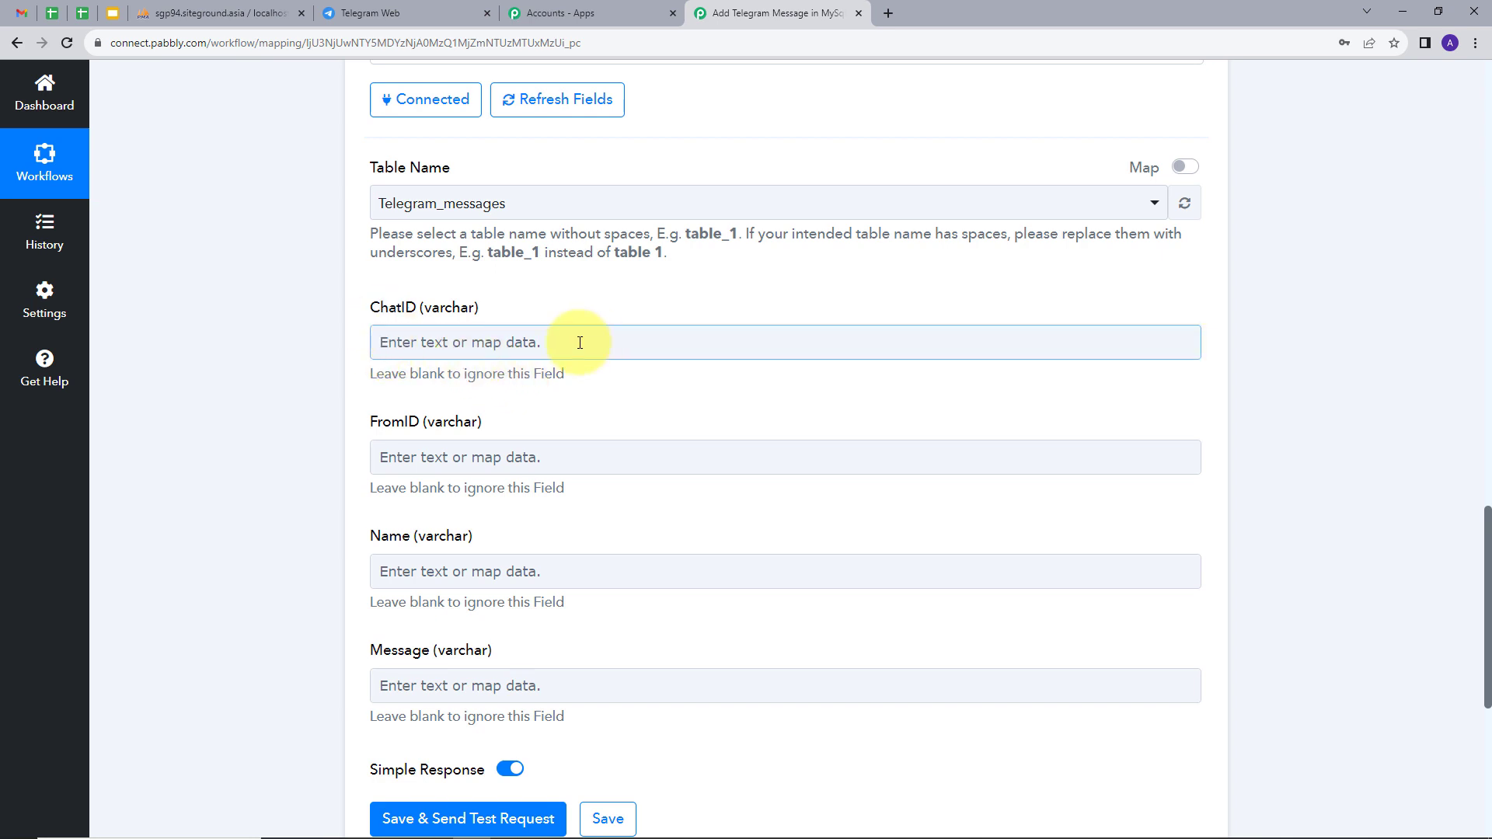
left_click(573, 490)
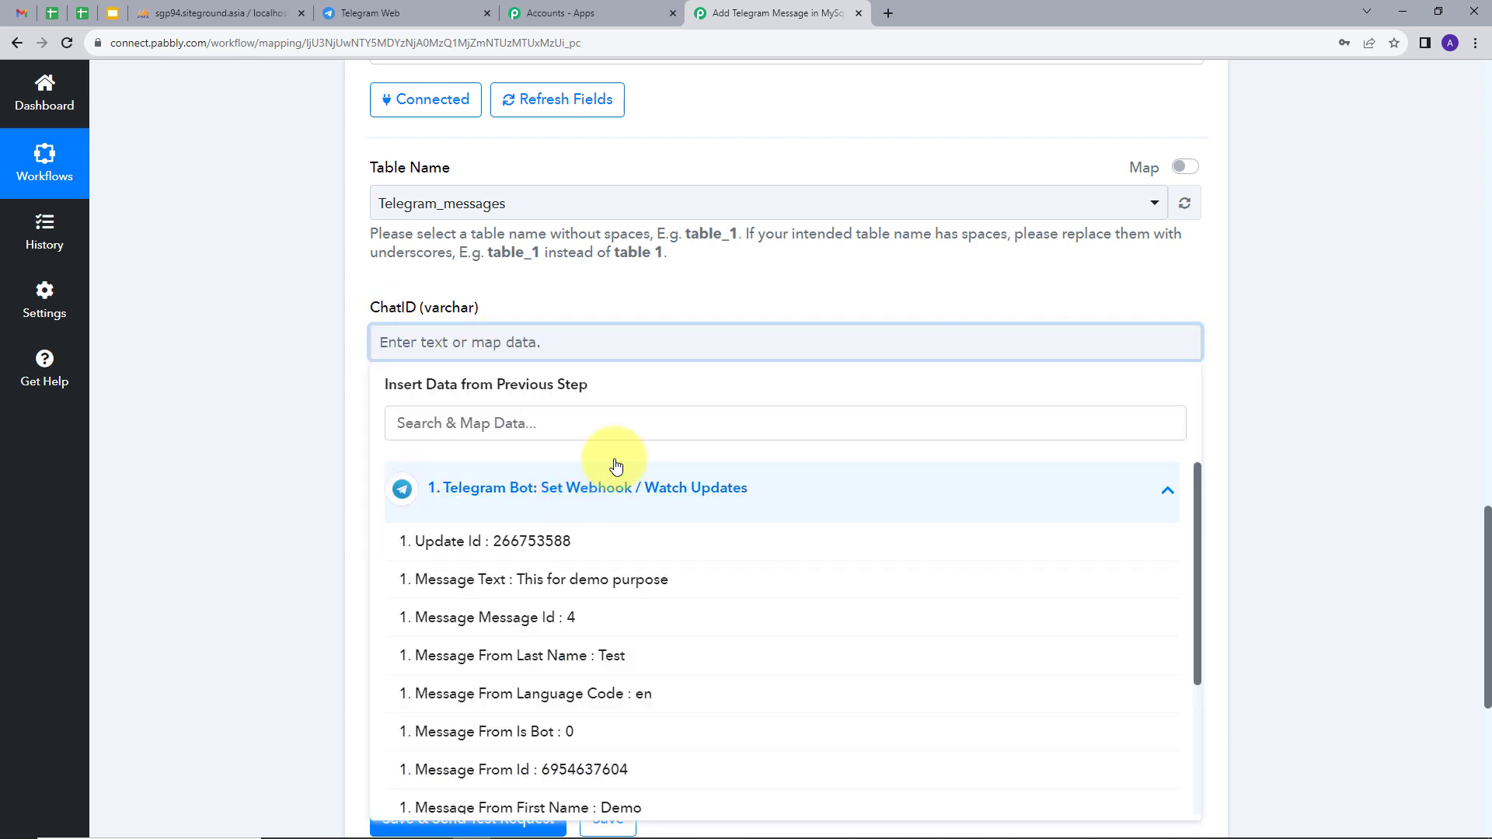
scroll(653, 535, "down", 1)
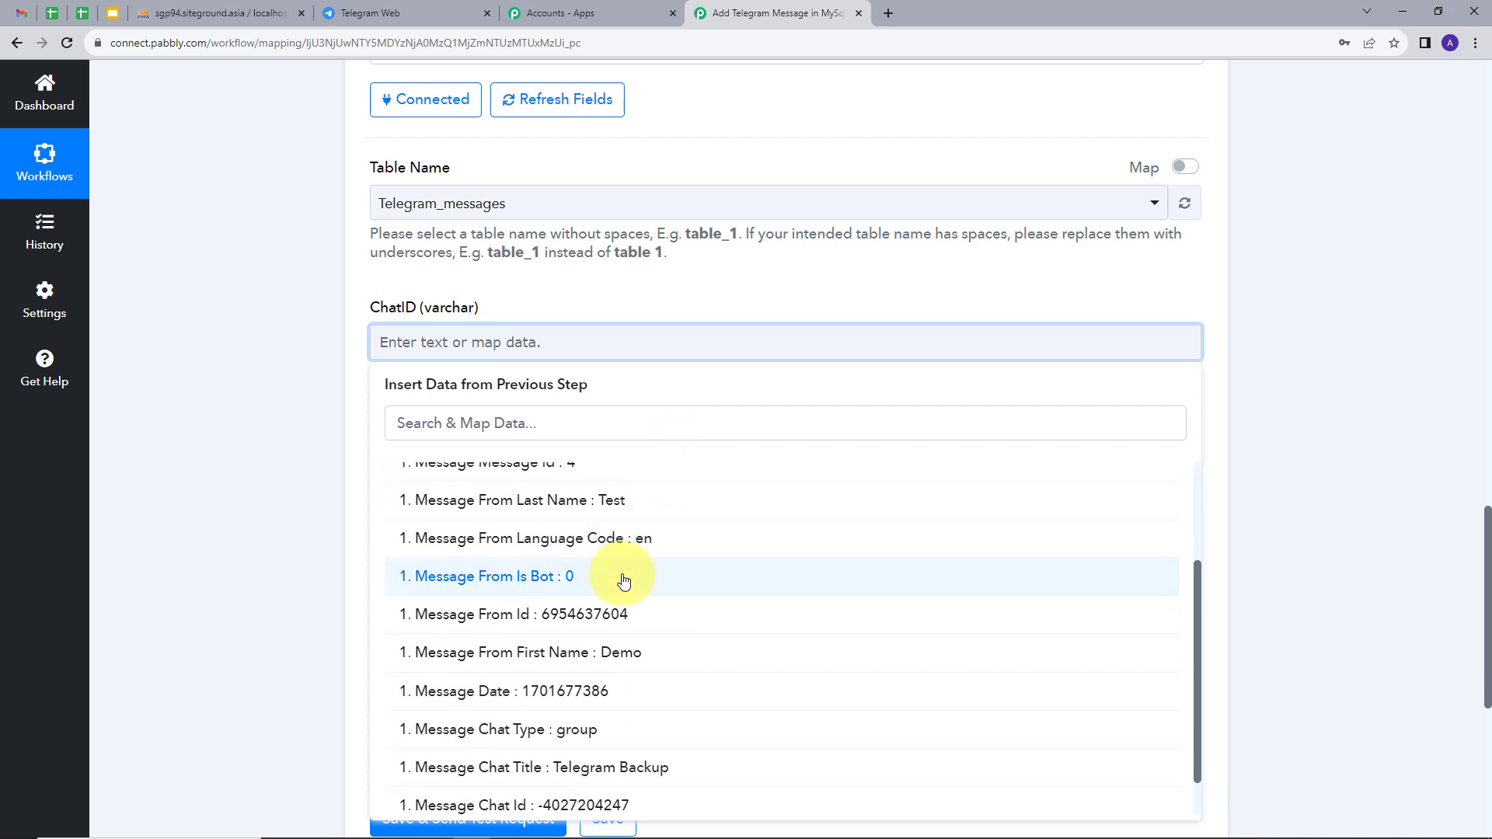
scroll(621, 576, "down", 1)
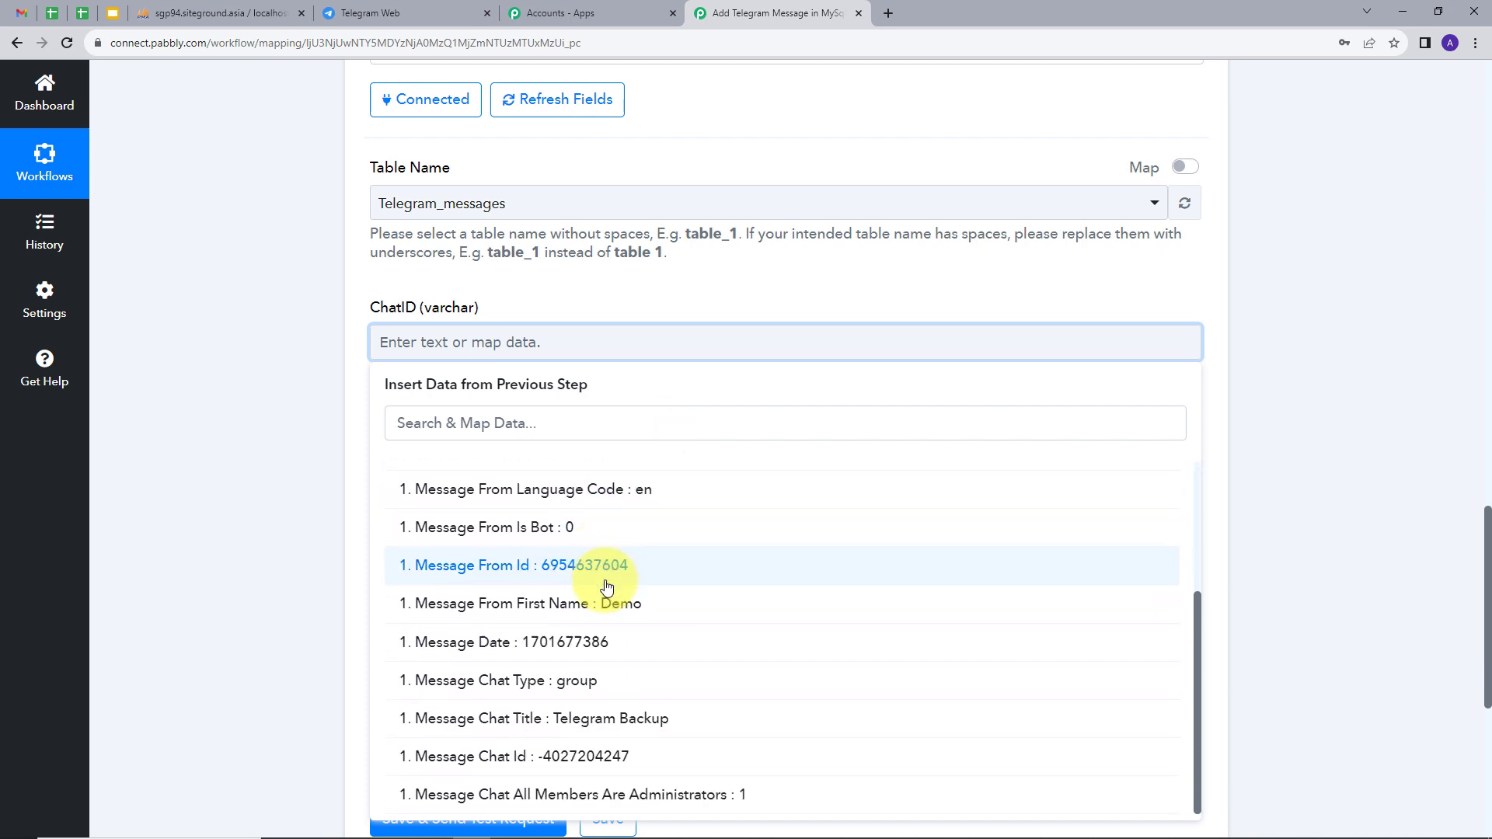
left_click(549, 758)
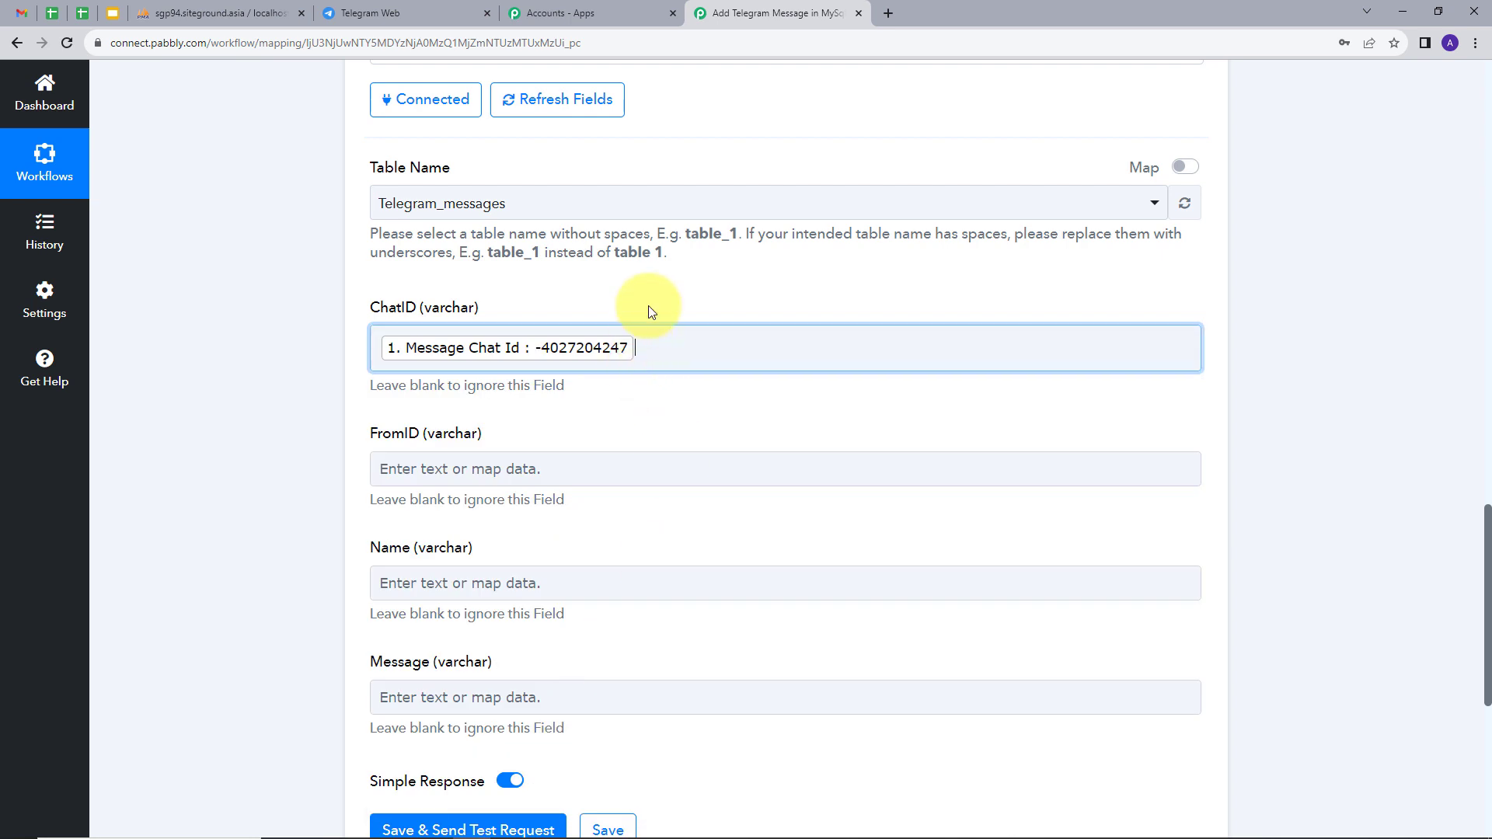
scroll(648, 295, "down", 2)
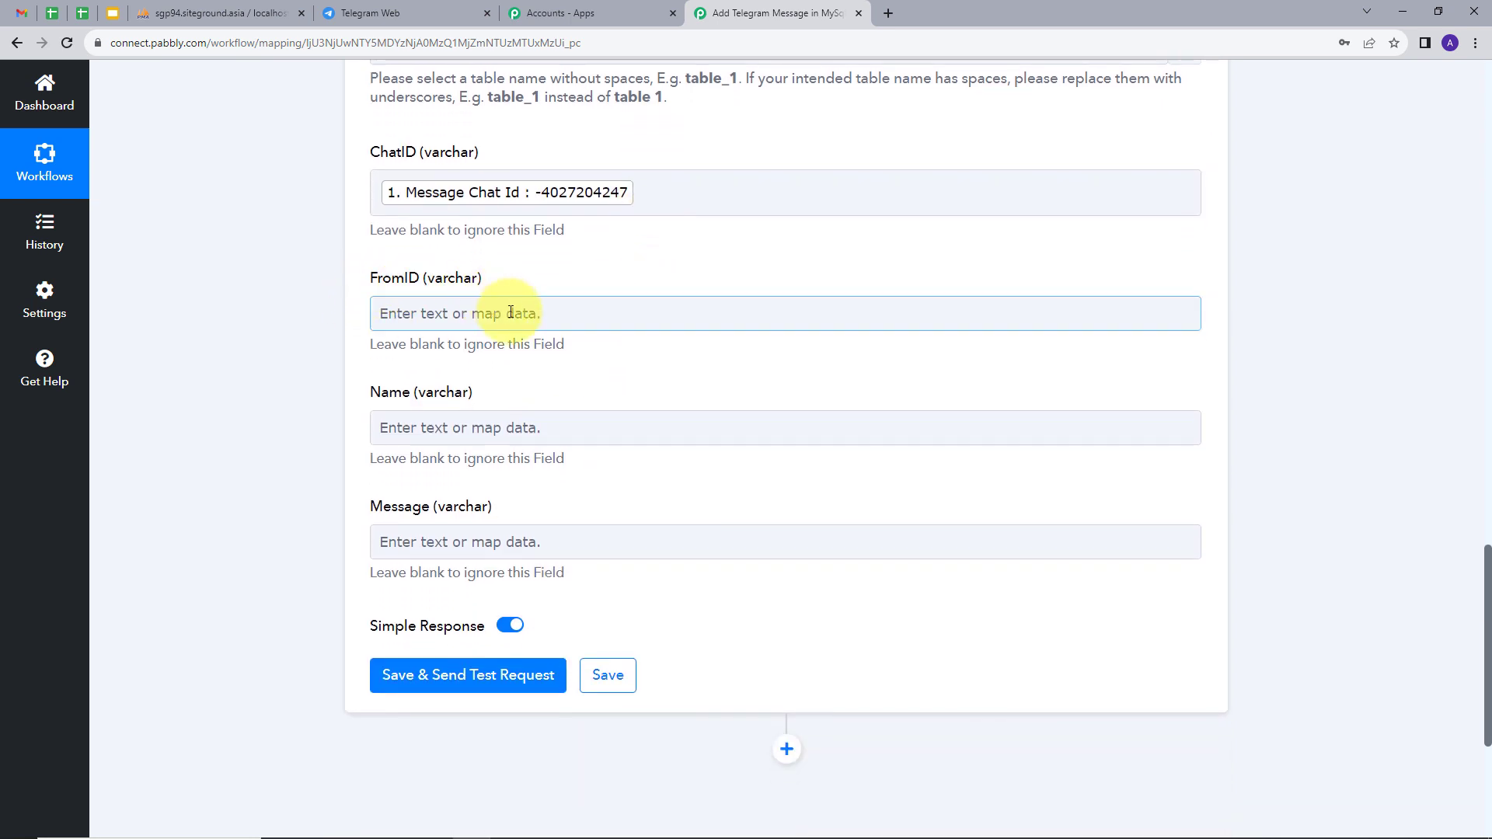
left_click(492, 314)
left_click(548, 461)
scroll(565, 583, "down", 1)
scroll(566, 583, "down", 3)
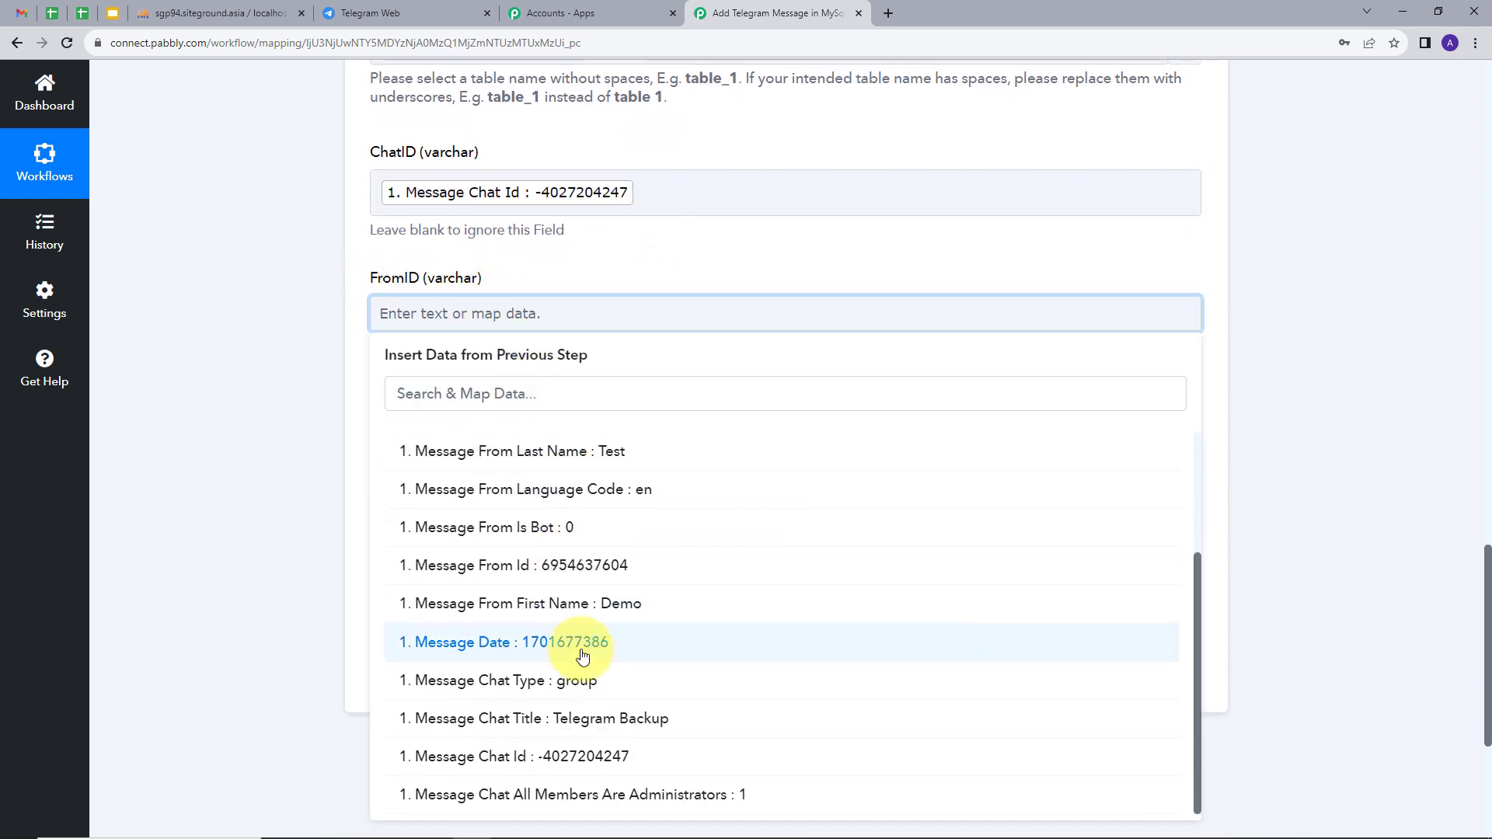
left_click(542, 565)
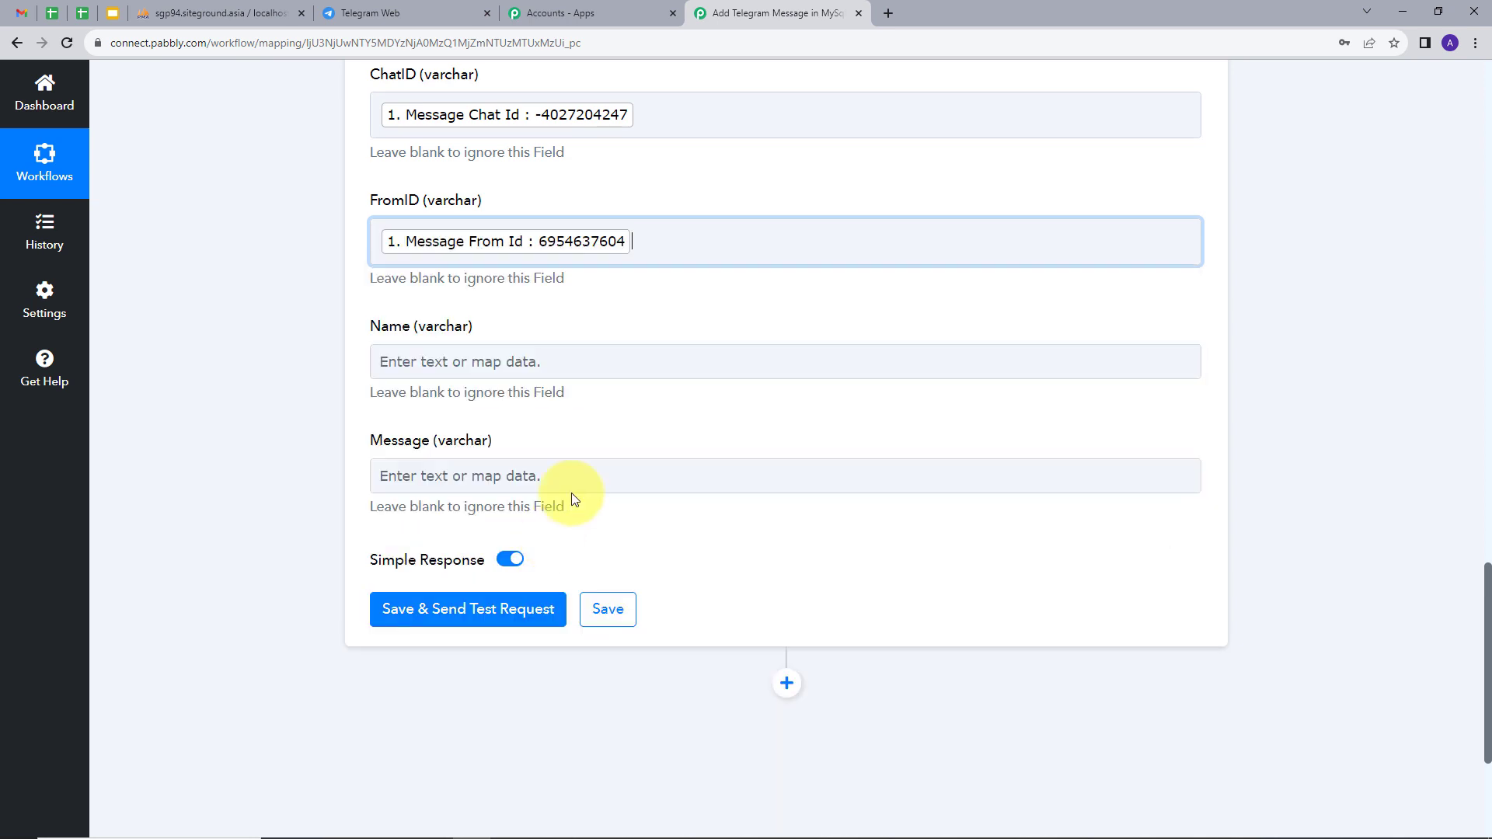
Map Message From First Name into Name and Message Text into Message, then run a successful test insert.
left_click(477, 359)
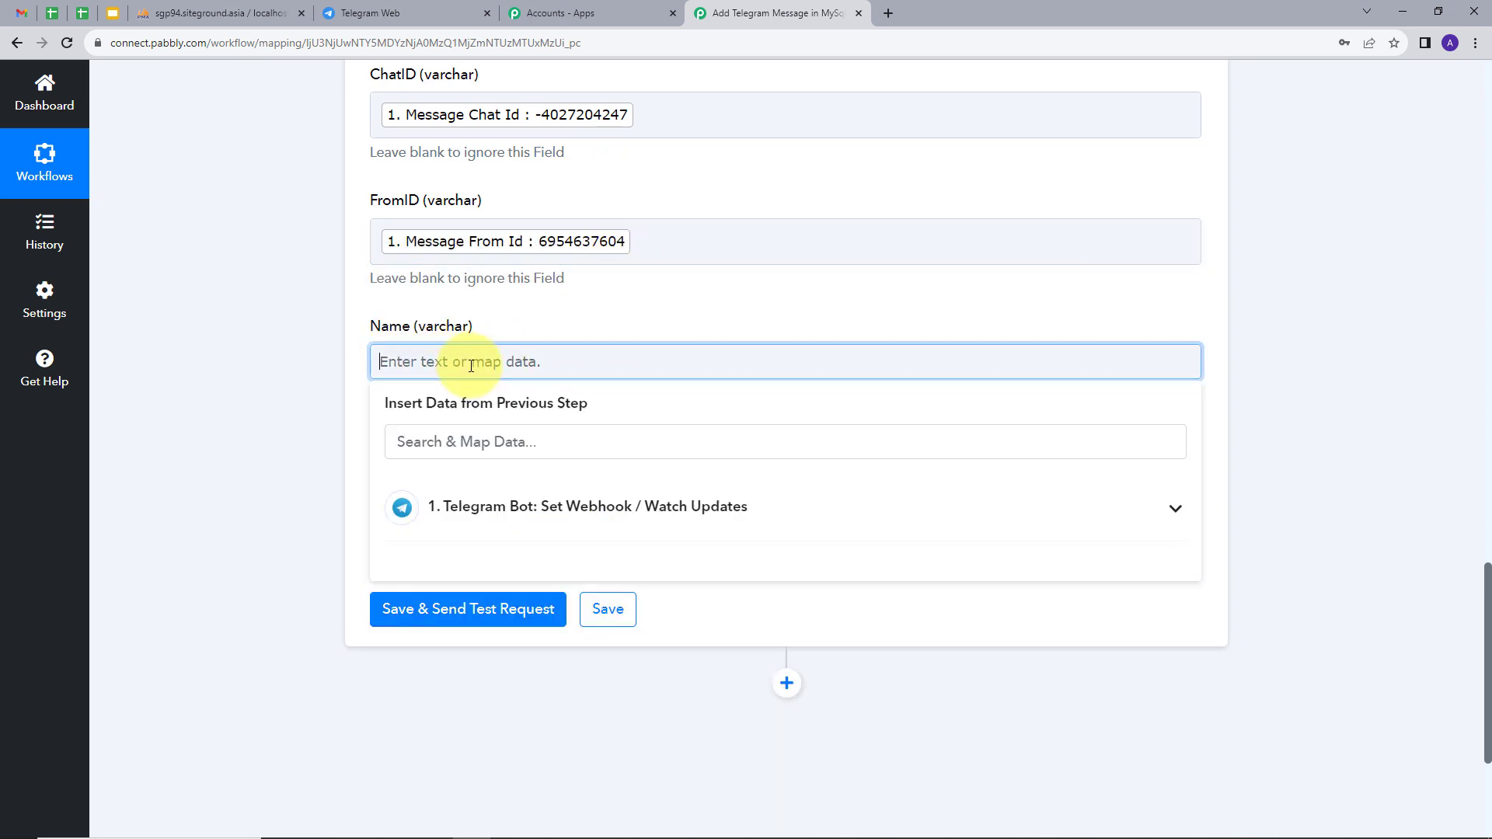
left_click(566, 509)
scroll(568, 590, "down", 2)
scroll(567, 622, "down", 1)
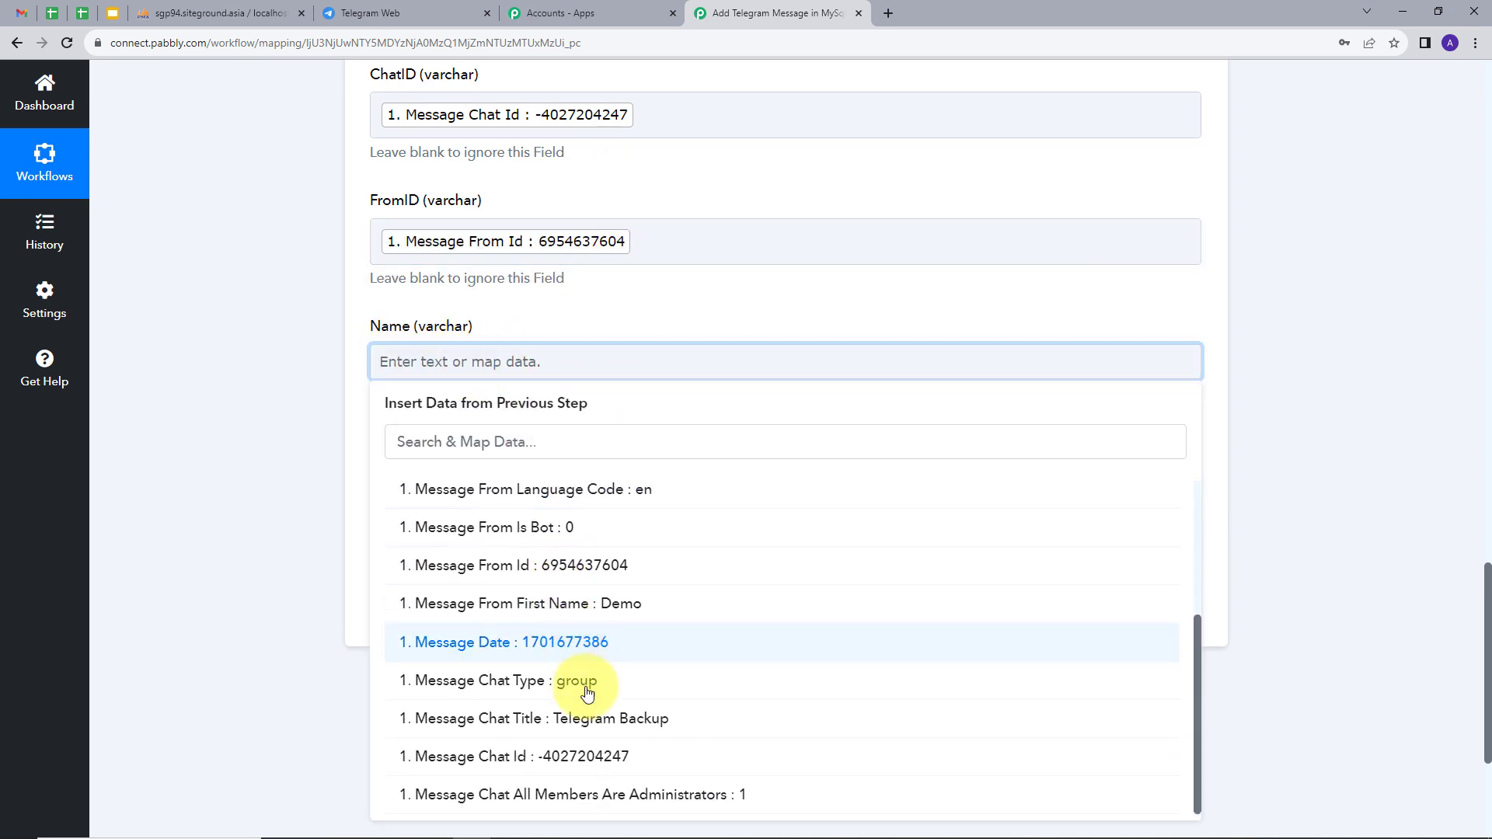
left_click(572, 606)
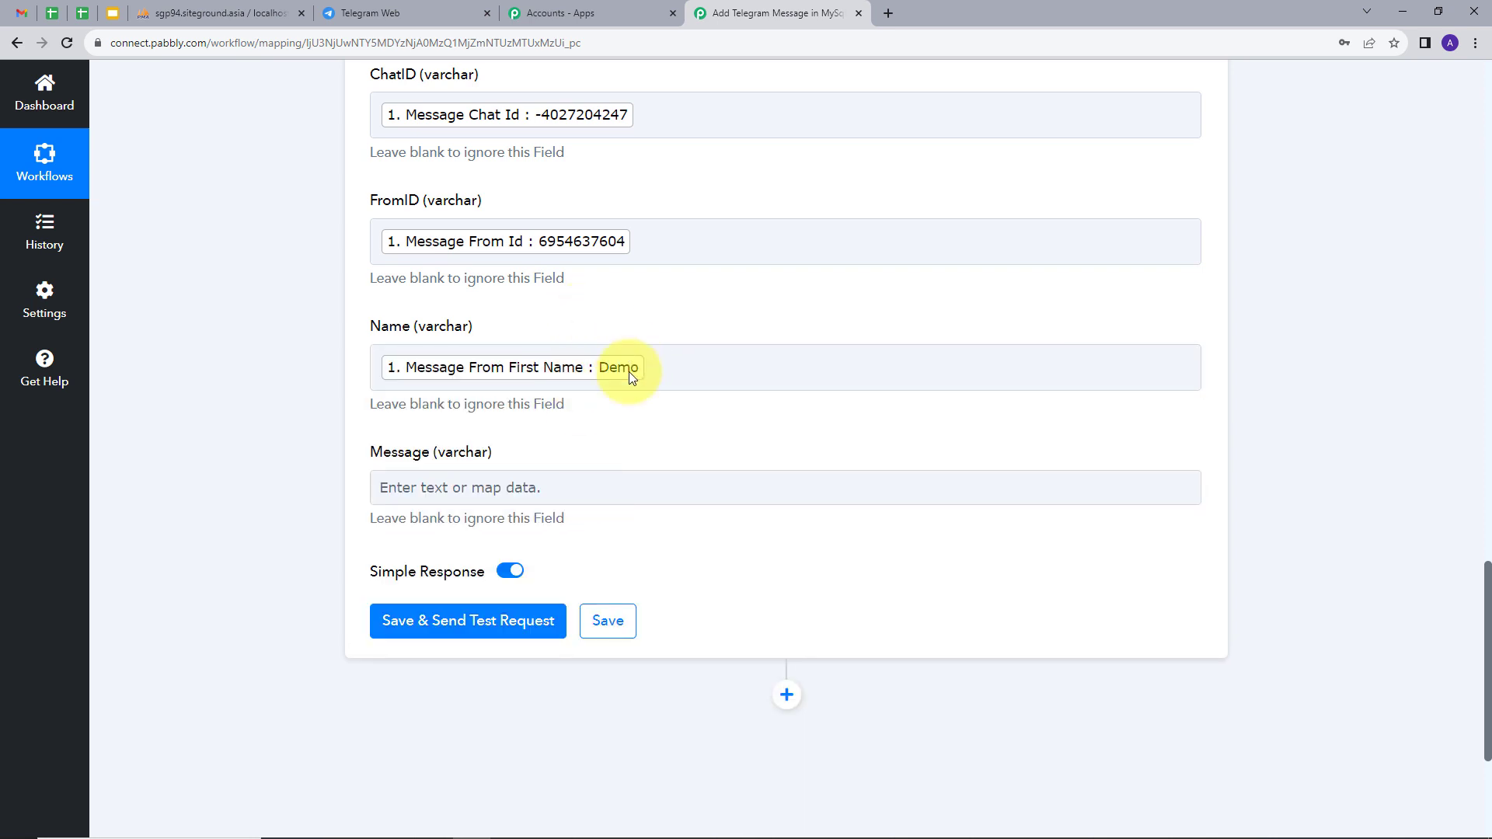
scroll(544, 388, "down", 1)
left_click(502, 400)
left_click(560, 551)
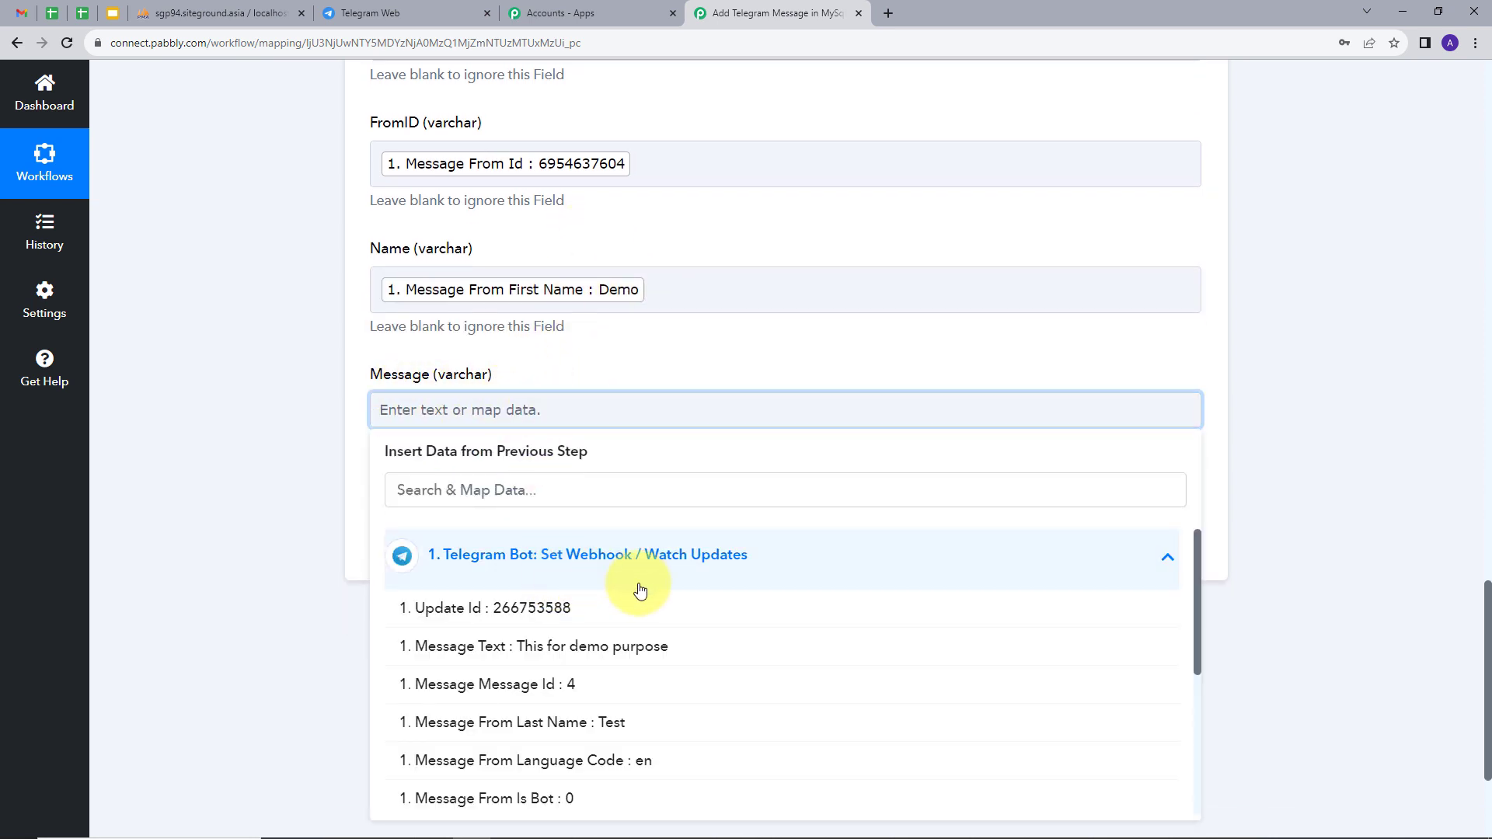
left_click(557, 649)
scroll(684, 323, "up", 2)
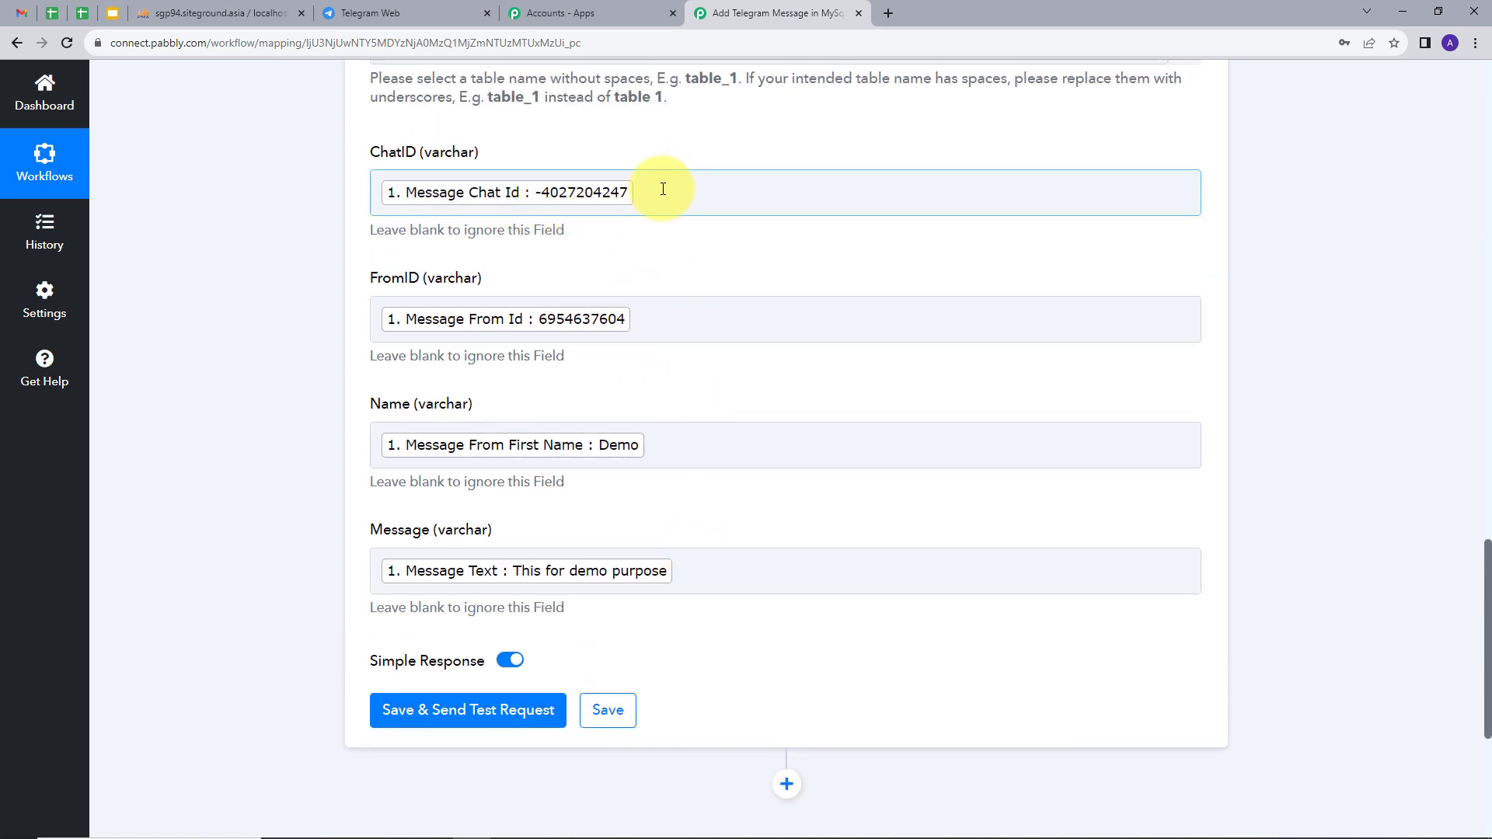
left_click(457, 717)
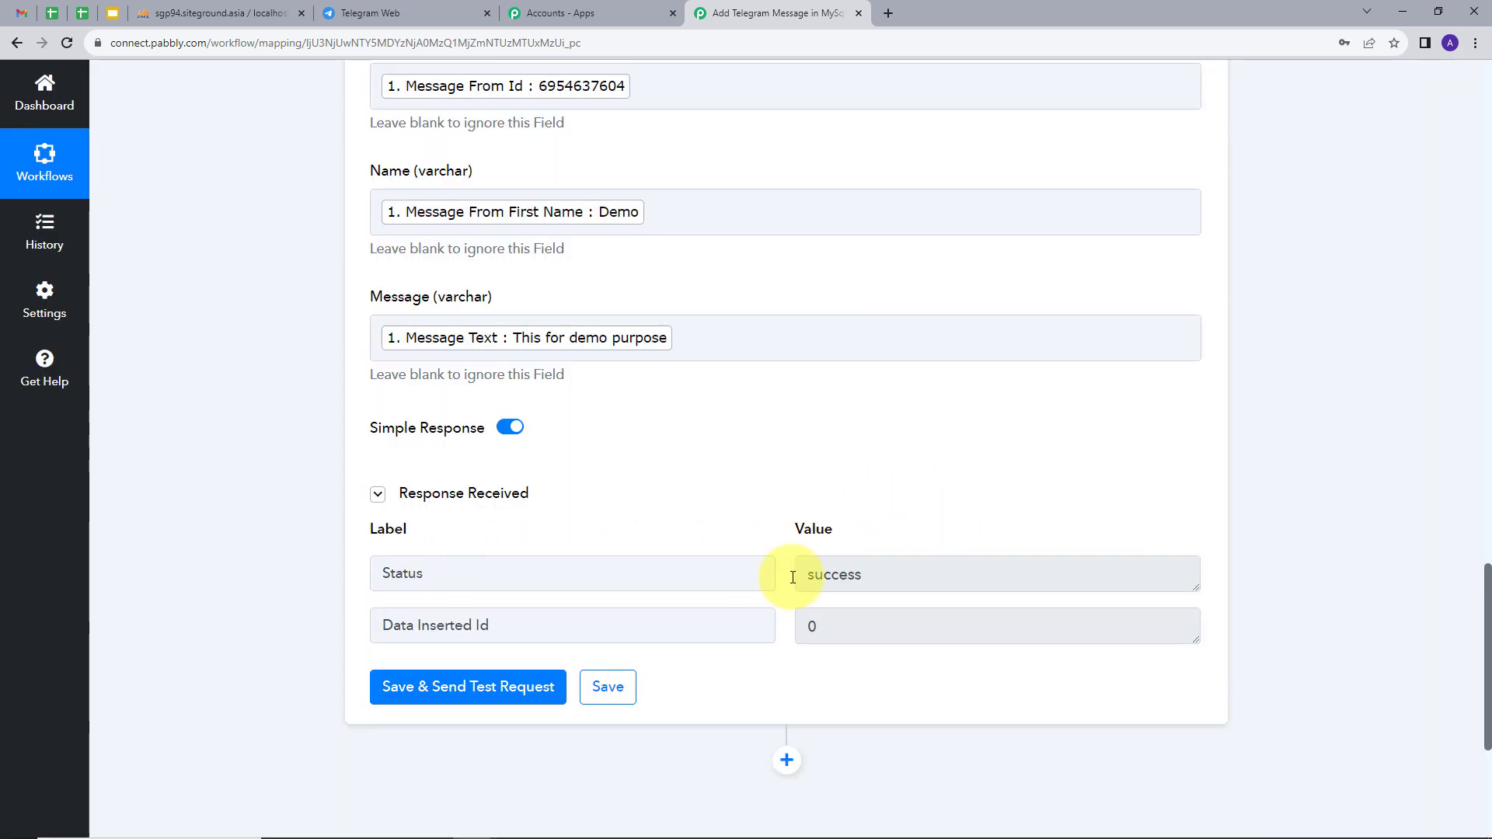
left_click_drag(896, 576, 746, 573)
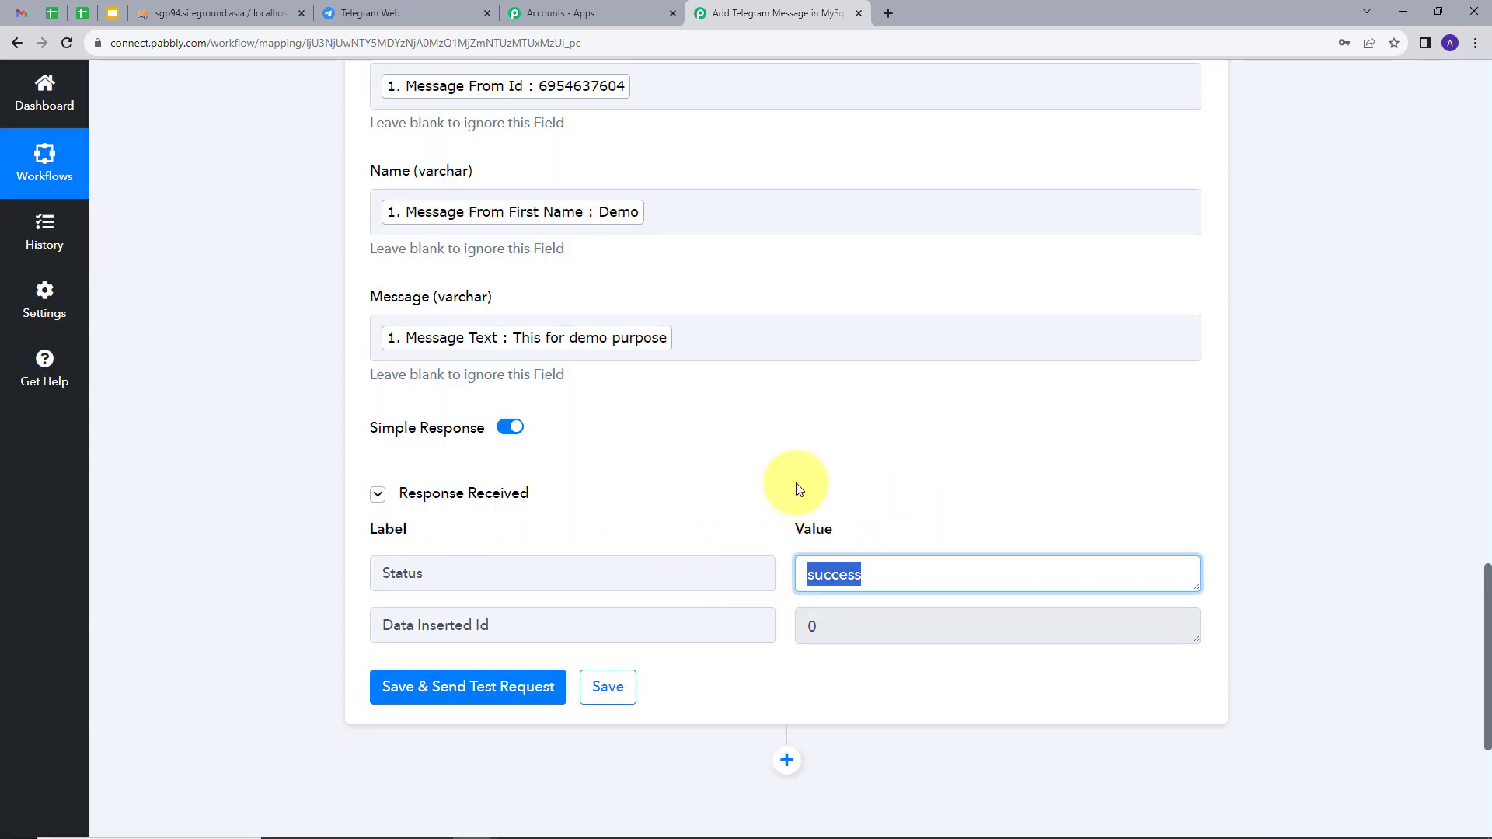
Browse Telegram_messages in phpMyAdmin to confirm the 'This for demo purpose' row, then reopen the Telegram Backup chat.
left_click(187, 13)
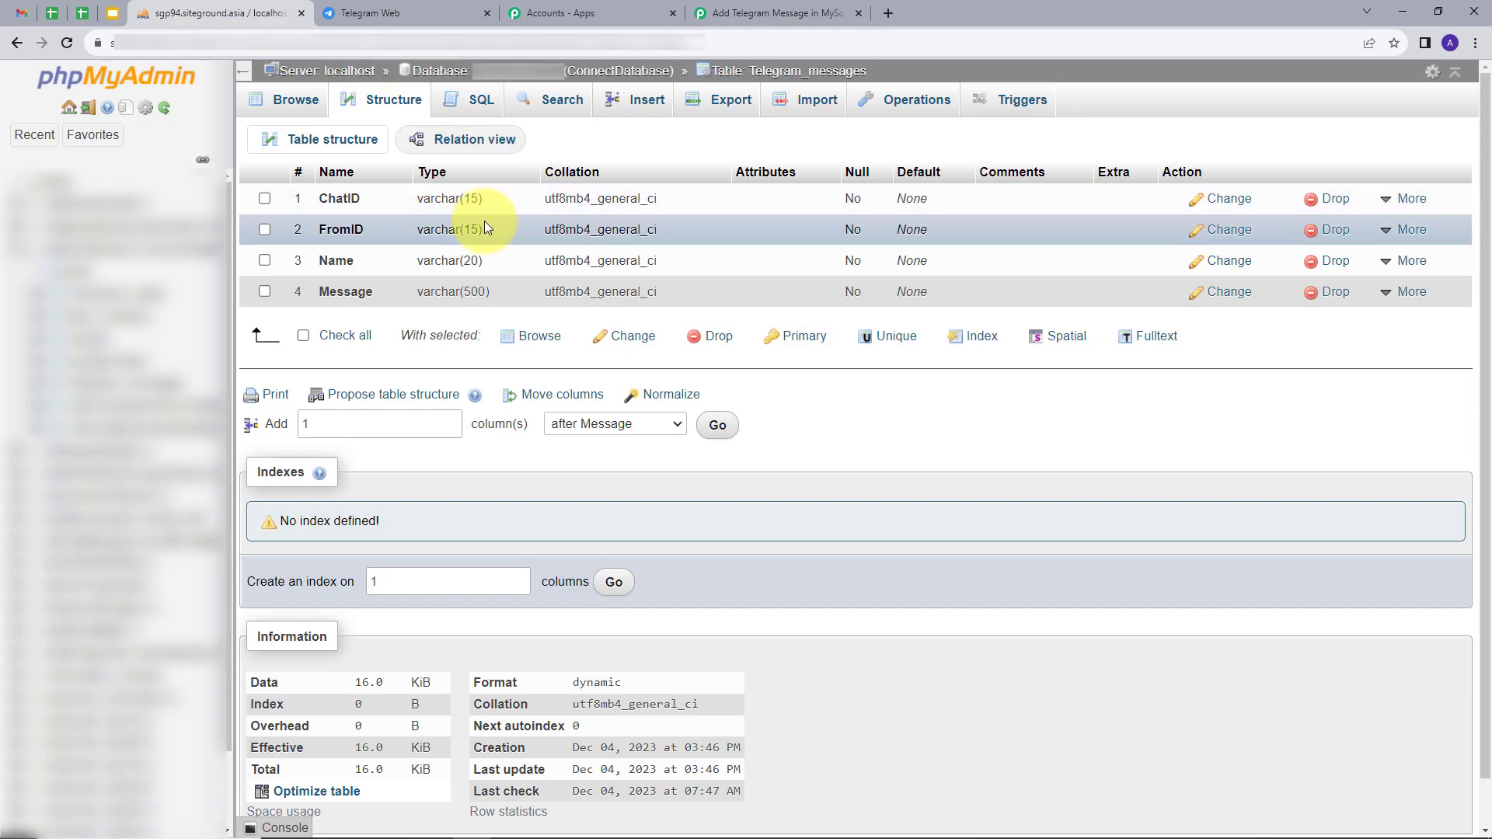
left_click(283, 99)
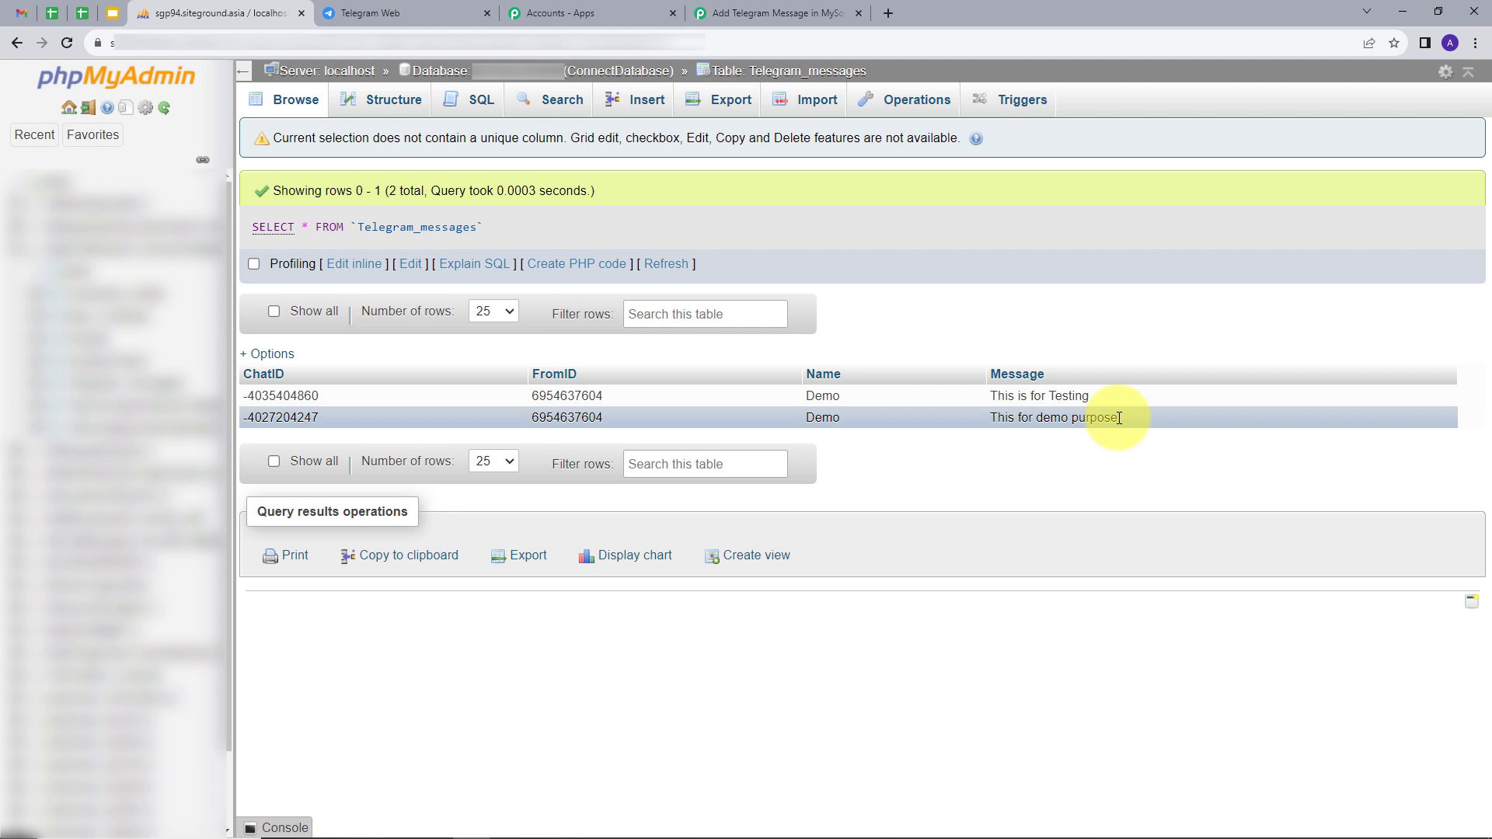
left_click(448, 12)
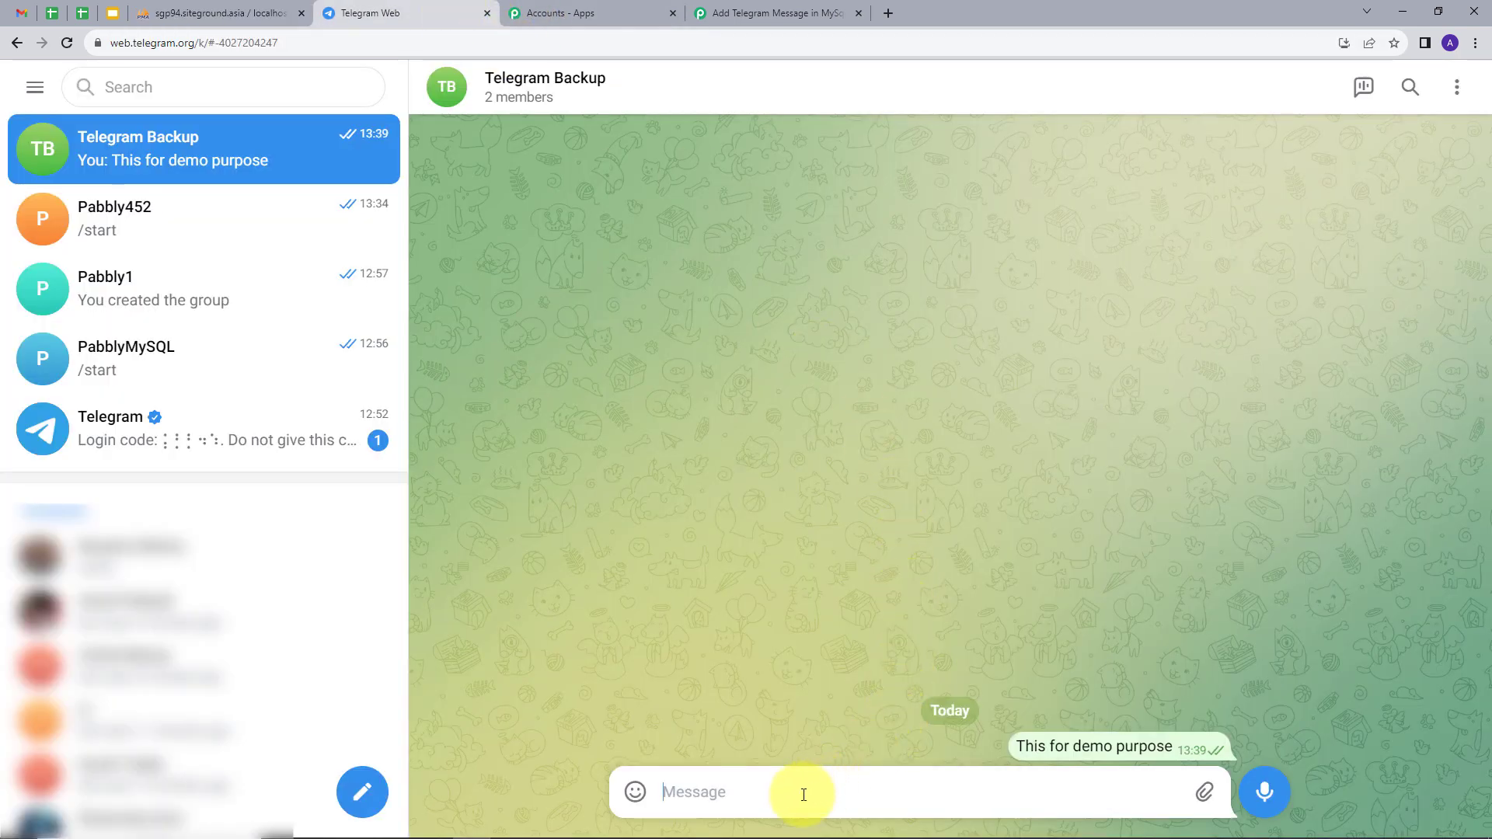
Paste and send 'This is an example' to the Telegram Backup group.
type("This is an example")
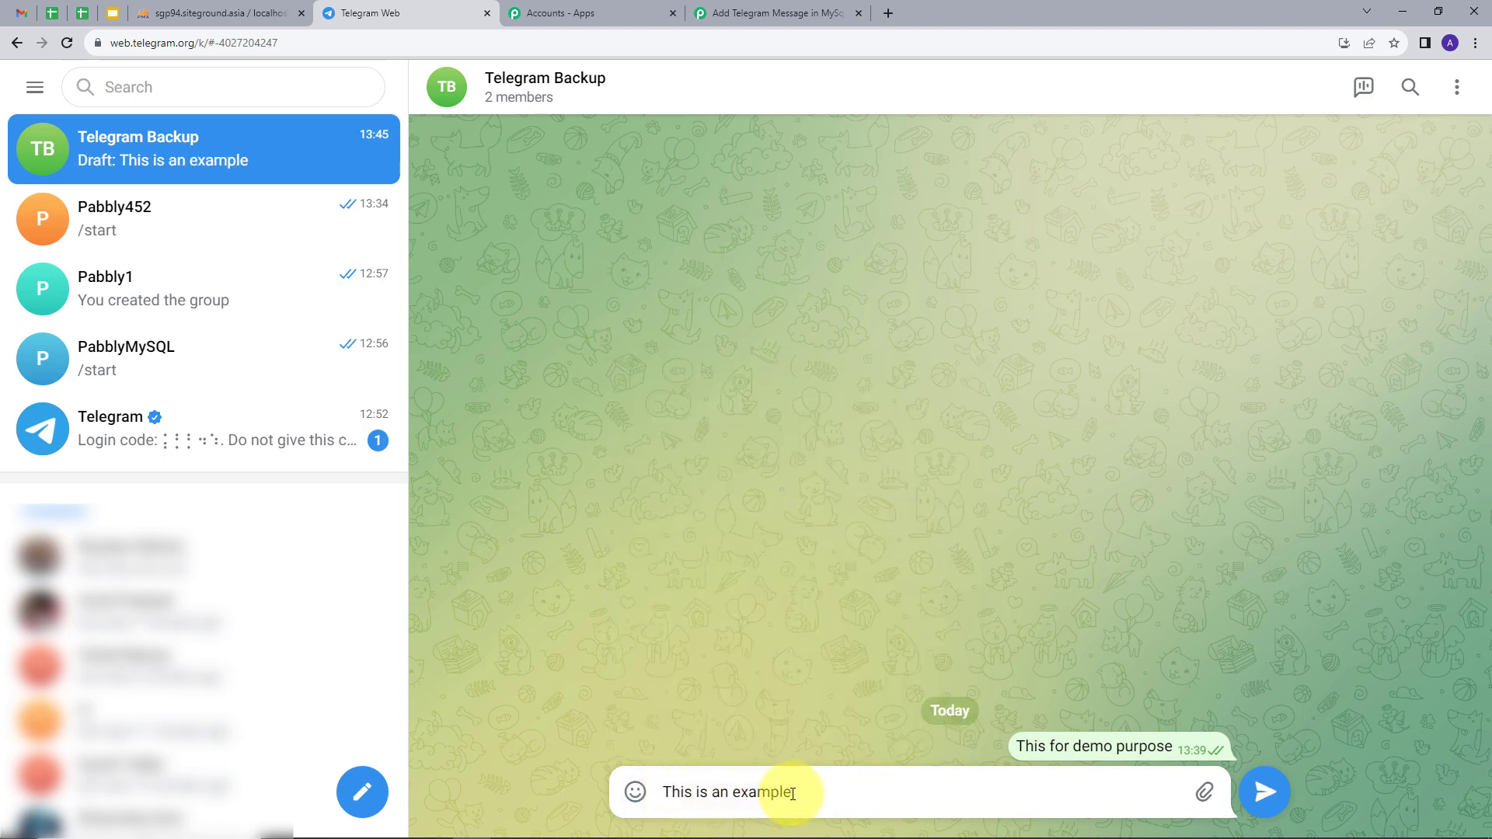
left_click(1268, 791)
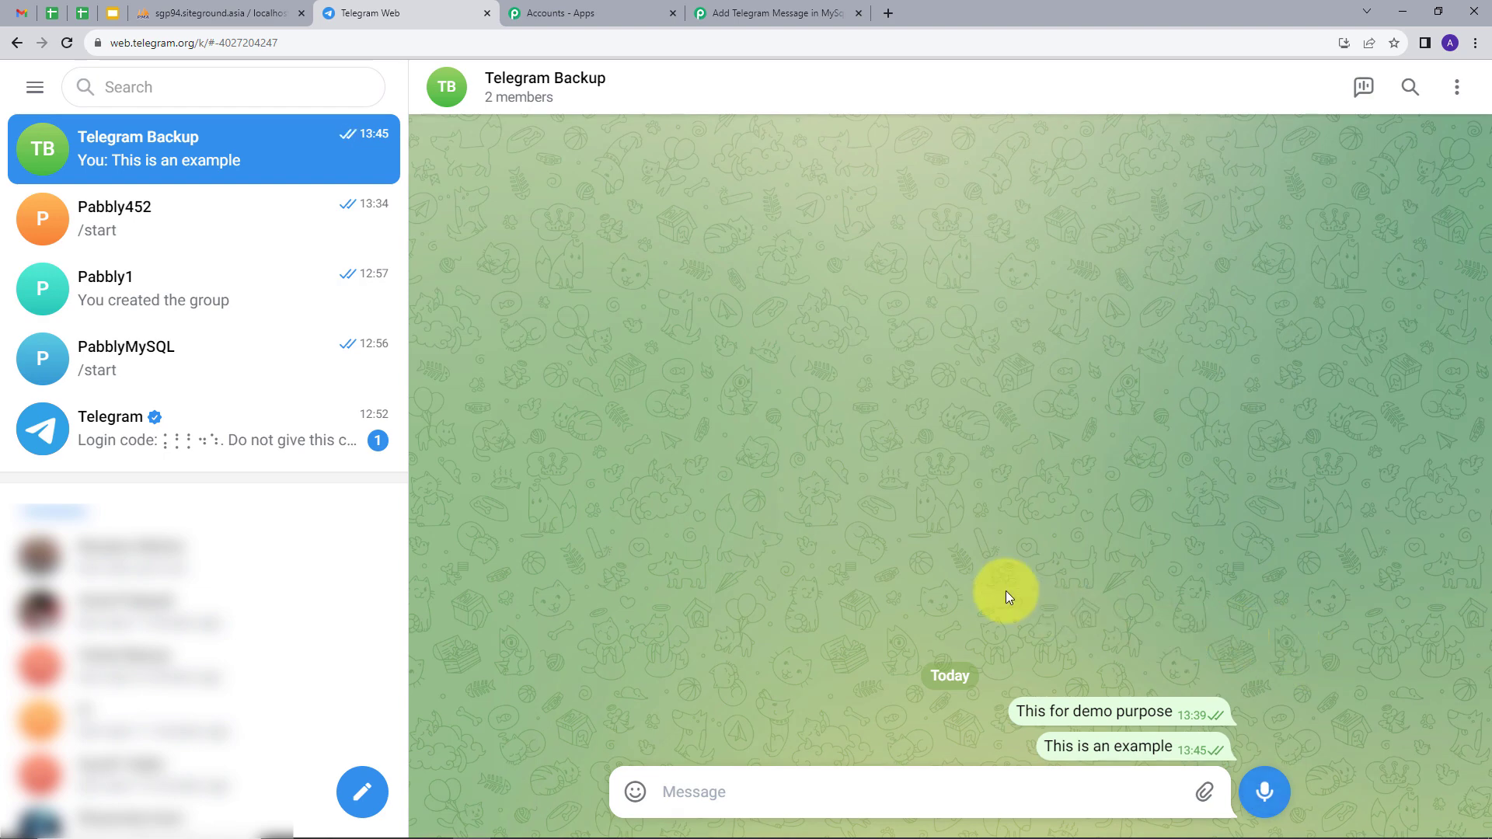
Reload Telegram_messages in phpMyAdmin to see the 'This is an example' row, then return to the workflow.
left_click(183, 13)
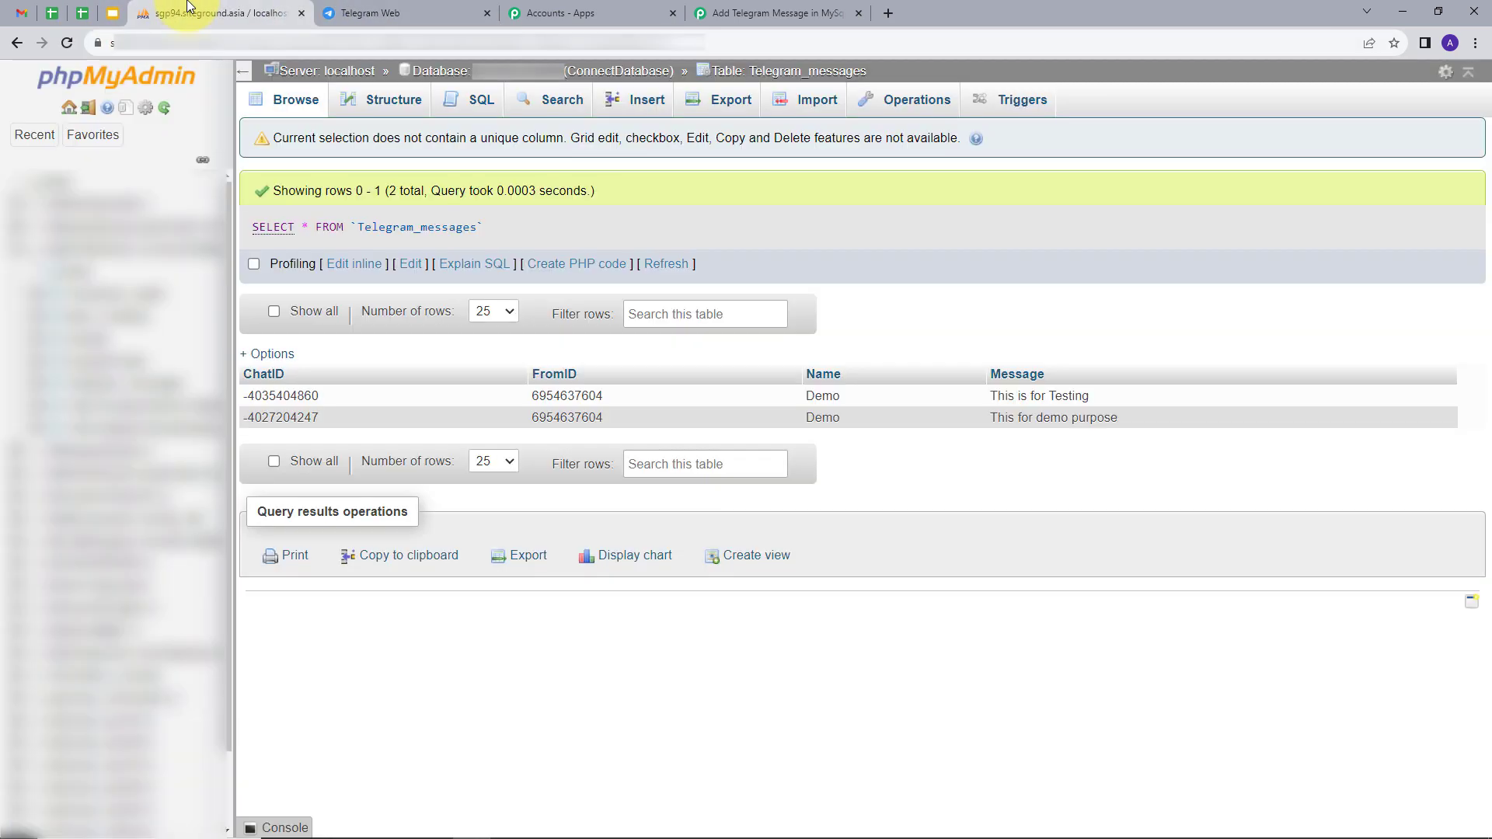
left_click(71, 49)
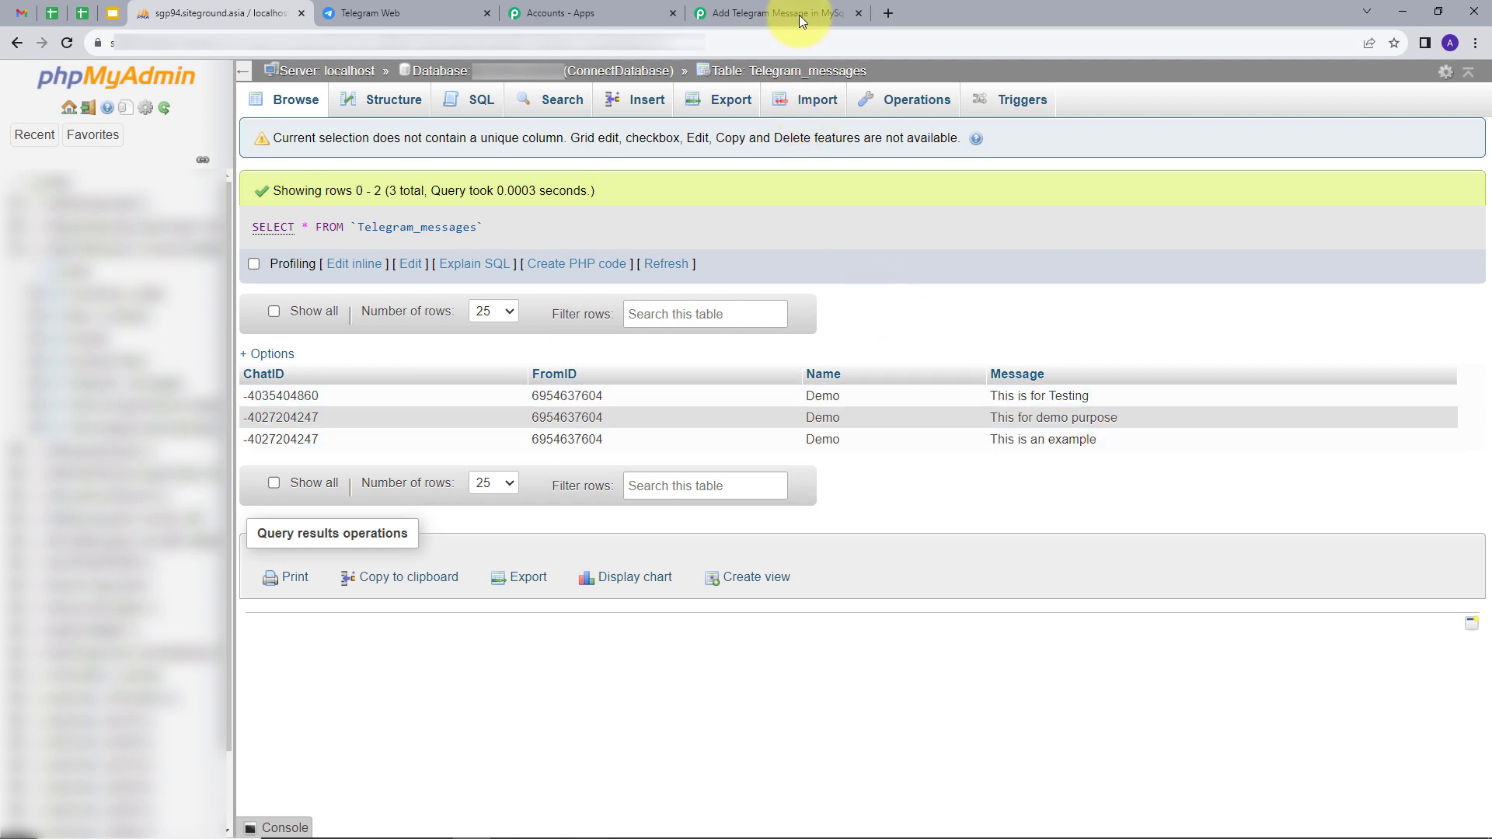
left_click(773, 14)
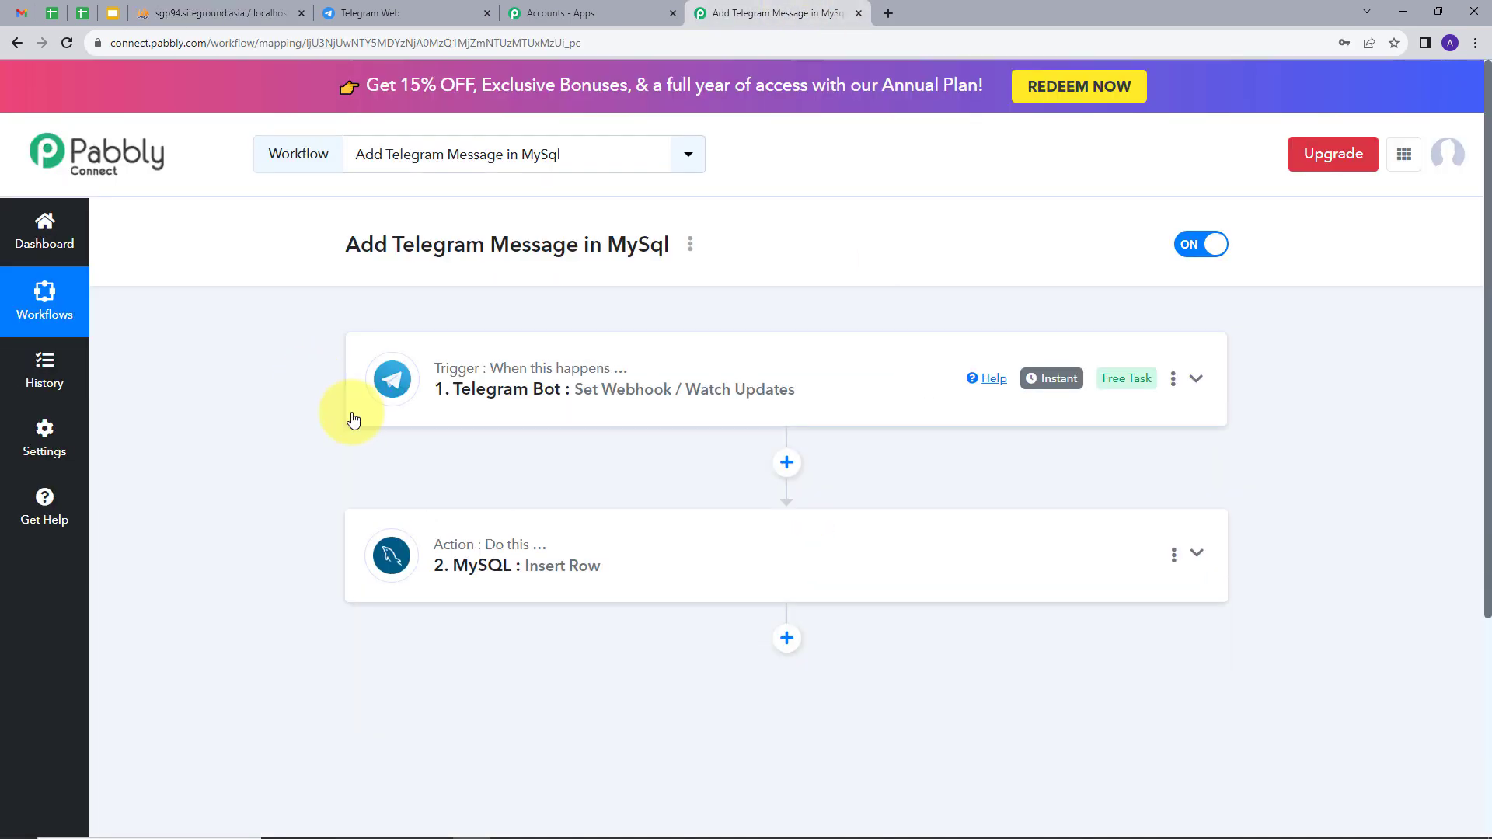